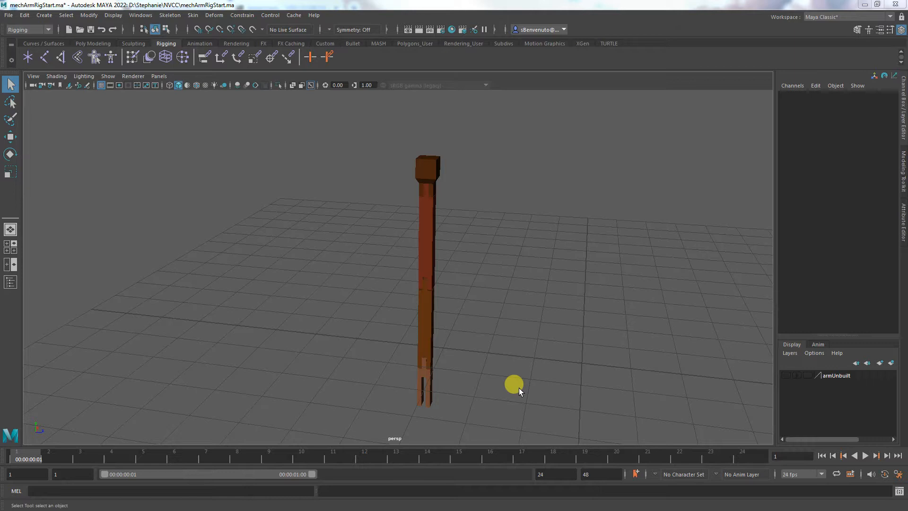
Select the top block, upper arm, forearm and hand in turn to examine the separate parts of the mechanical arm.
left_click_drag(522, 362, 450, 356, "alt")
left_click(425, 187)
left_click(422, 261)
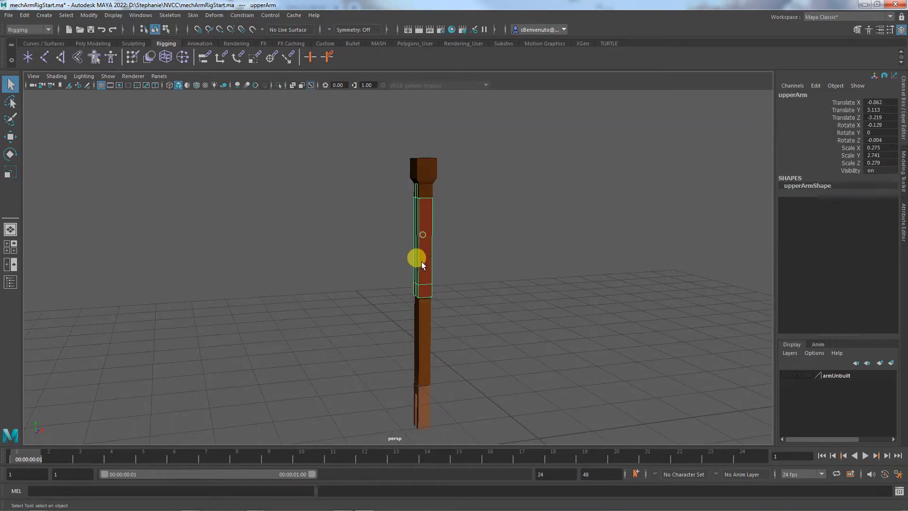
left_click(422, 328)
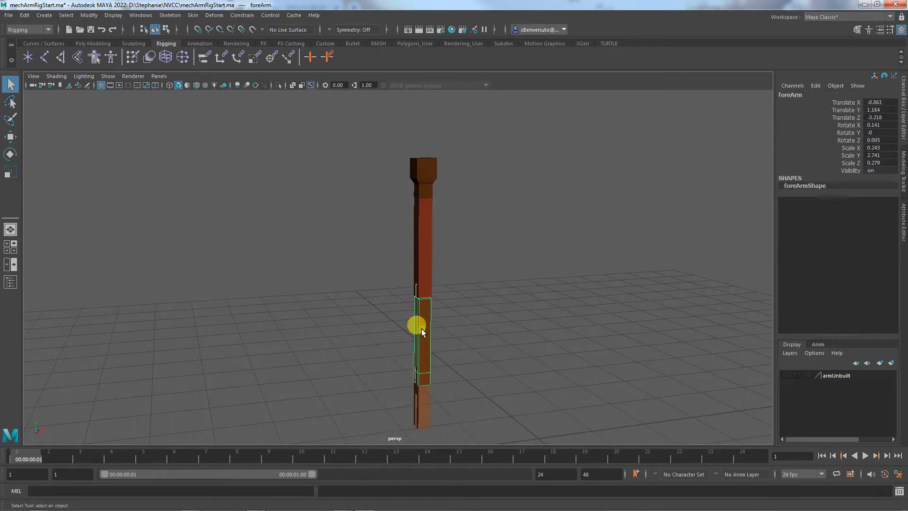
left_click(419, 385)
right_click_drag(450, 357, 471, 306, "alt")
left_click_drag(471, 307, 550, 358, "alt")
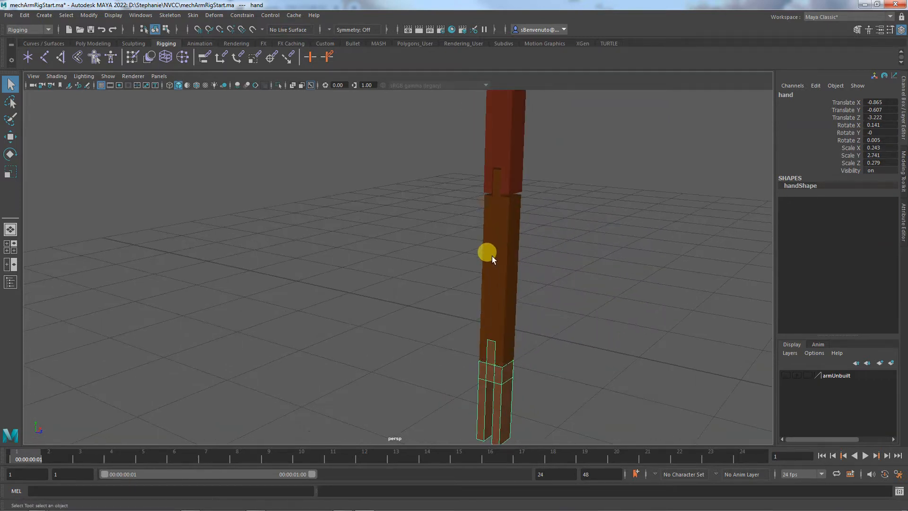
Try rotating the forearm about its own centre to about -68 degrees in Z, and undo the rotation.
left_click(496, 192)
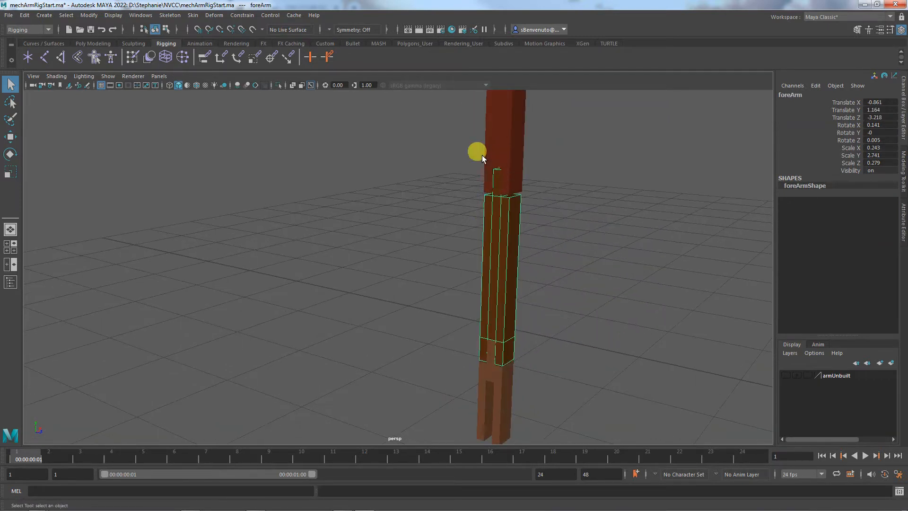
key("e")
left_click_drag(486, 264, 469, 165)
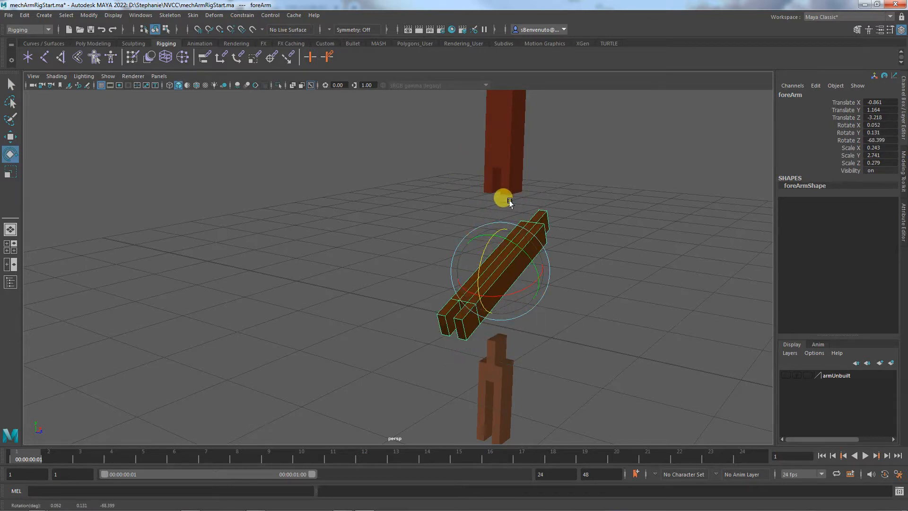
key("ctrl+z")
key("ctrl+z")
key("ctrl+z")
key("ctrl+z")
key("ctrl+z")
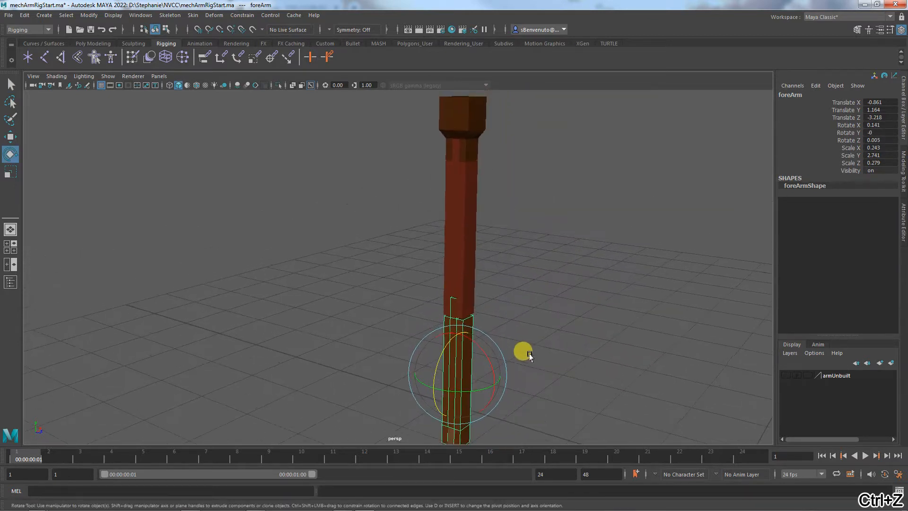
Select the upper arm and the hand in turn to check where each part's pivot sits.
left_click(463, 119)
key("ctrl+z")
key("ctrl+z")
key("ctrl+z")
key("ctrl+z")
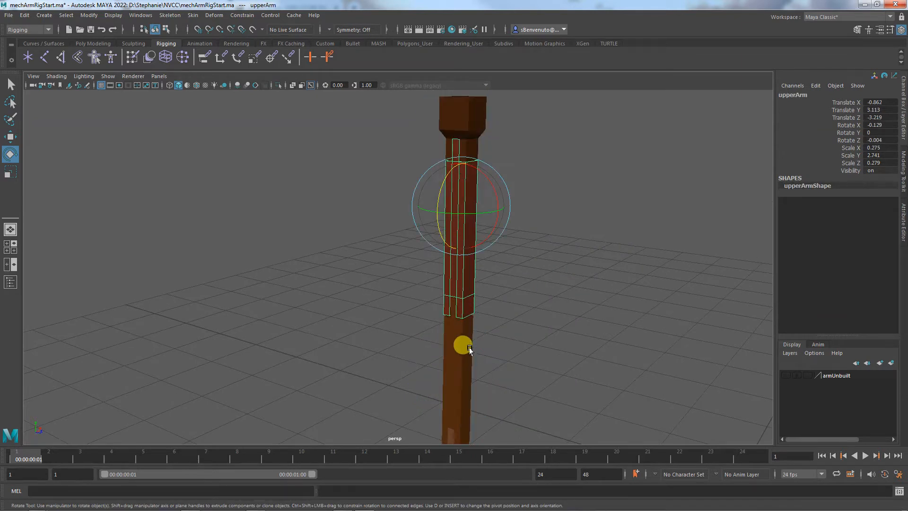
left_click(457, 367)
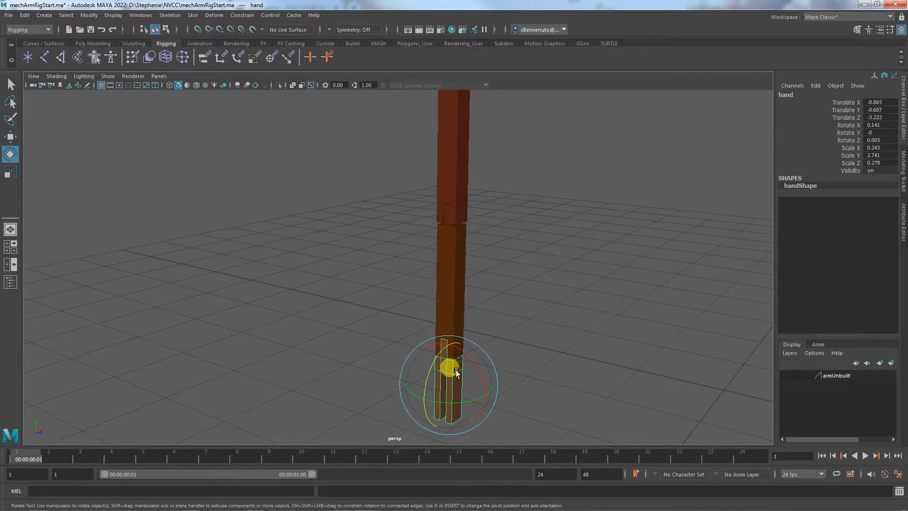
left_click_drag(456, 373, 507, 230, "alt")
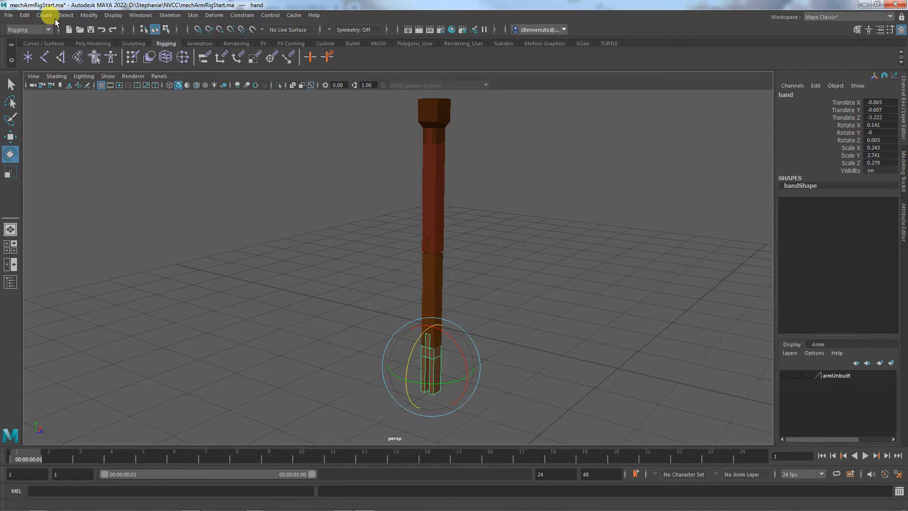
Create a NURBS circle and move it near the lower end of the arm, to about X -2.45 and Z -0.67.
left_click(20, 30)
left_click(39, 45)
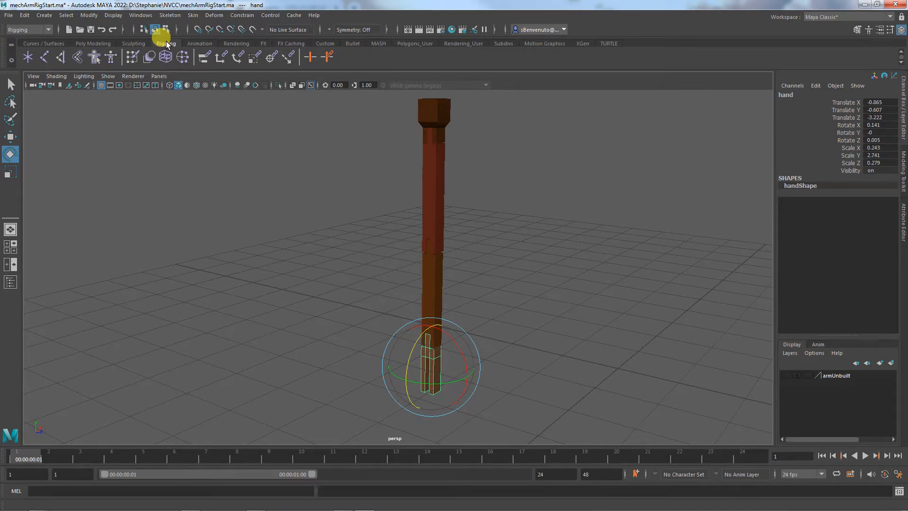
left_click(25, 16)
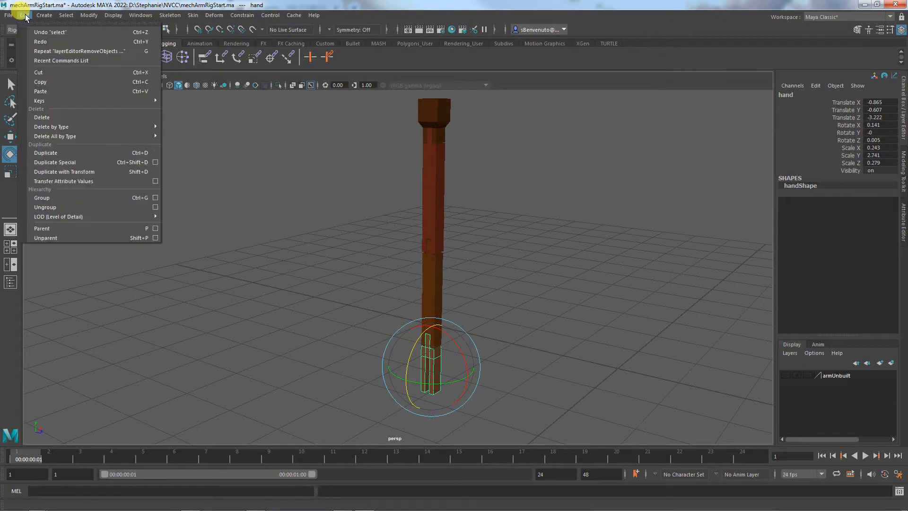
mouse_move(40, 18)
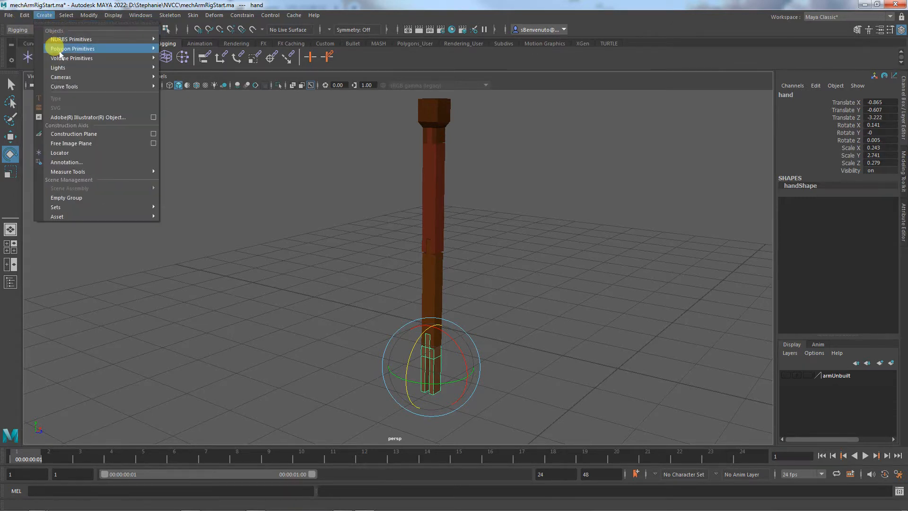
mouse_move(63, 42)
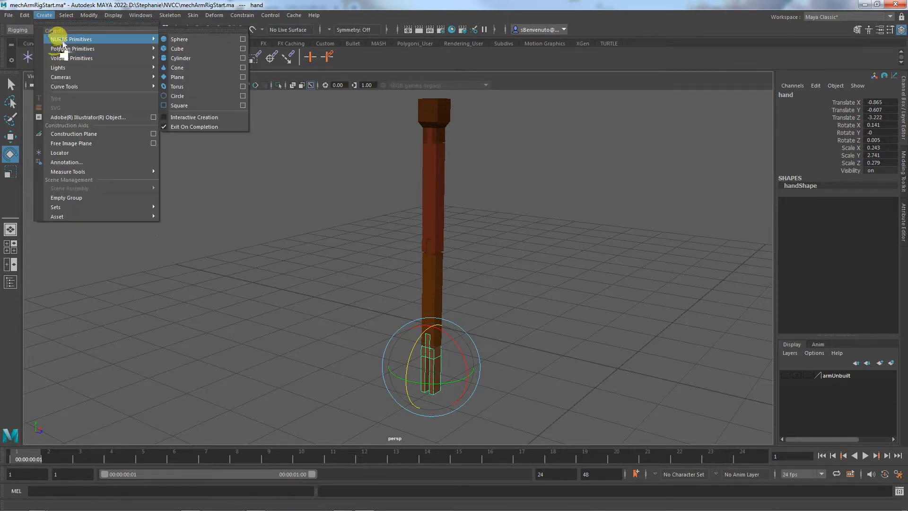
left_click(186, 98)
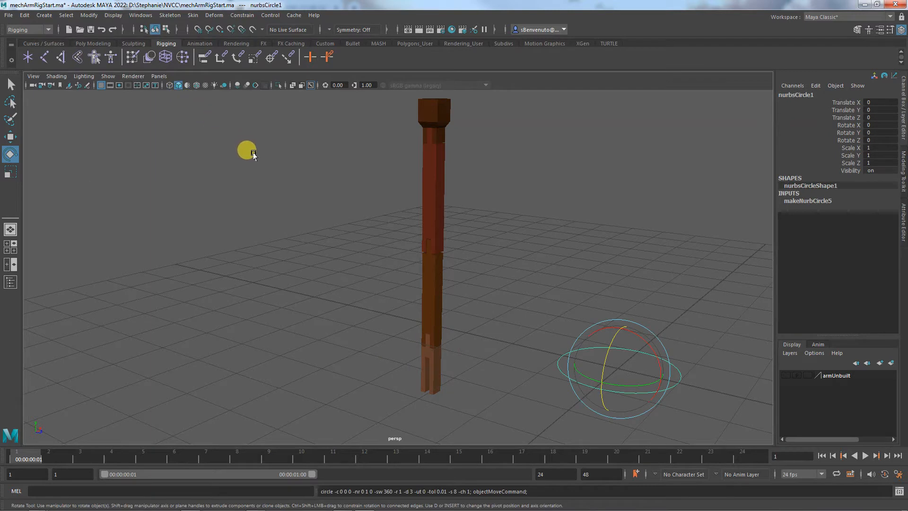
key("w")
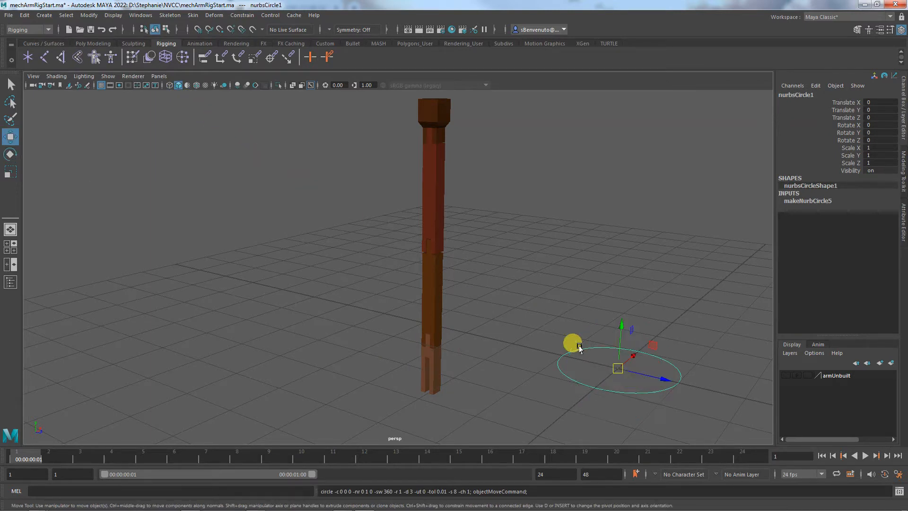
left_click_drag(660, 377, 533, 395)
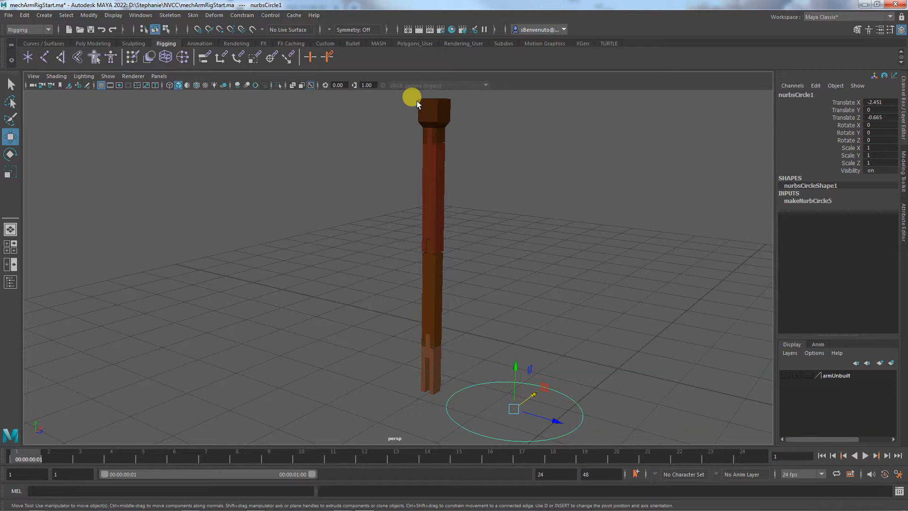
left_click(648, 297)
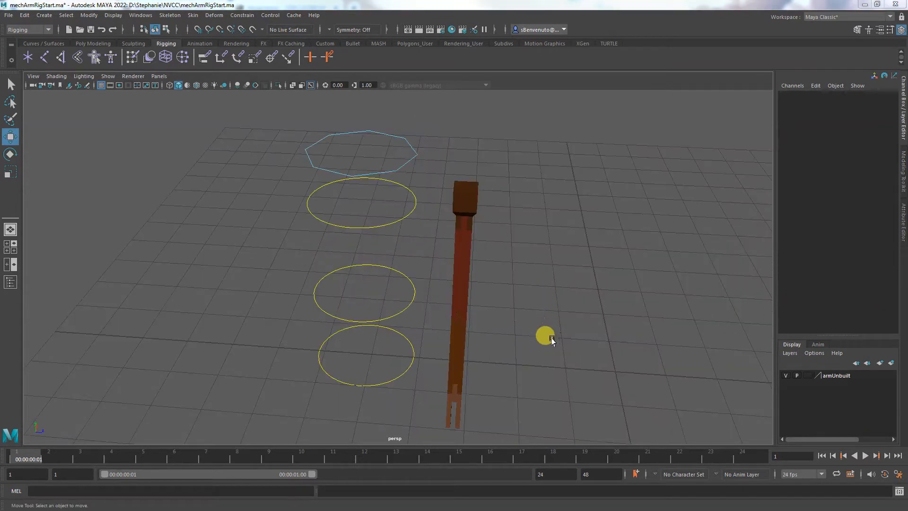
Select the root, shoulder, elbow and wrist control curves beside the arm to examine how they are named and placed.
left_click_drag(548, 338, 520, 265, "alt")
left_click(391, 150)
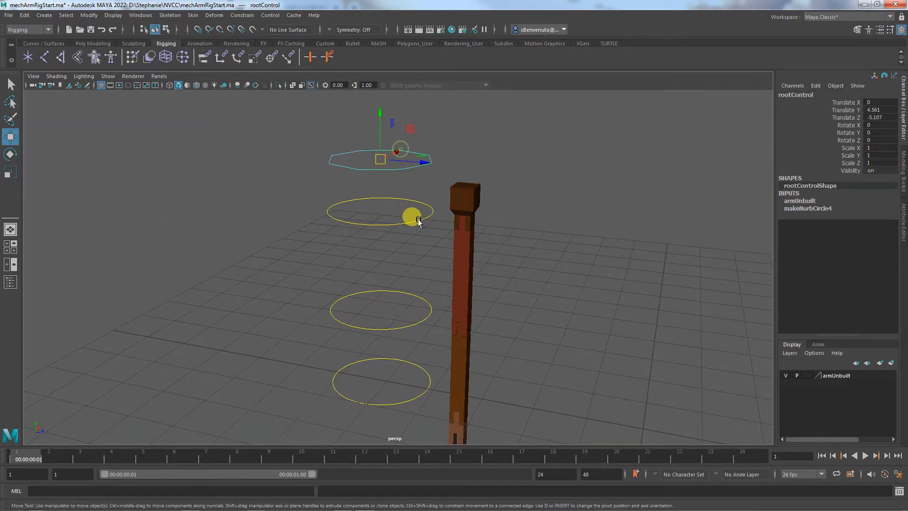
left_click(418, 221)
left_click(395, 322)
left_click(397, 362)
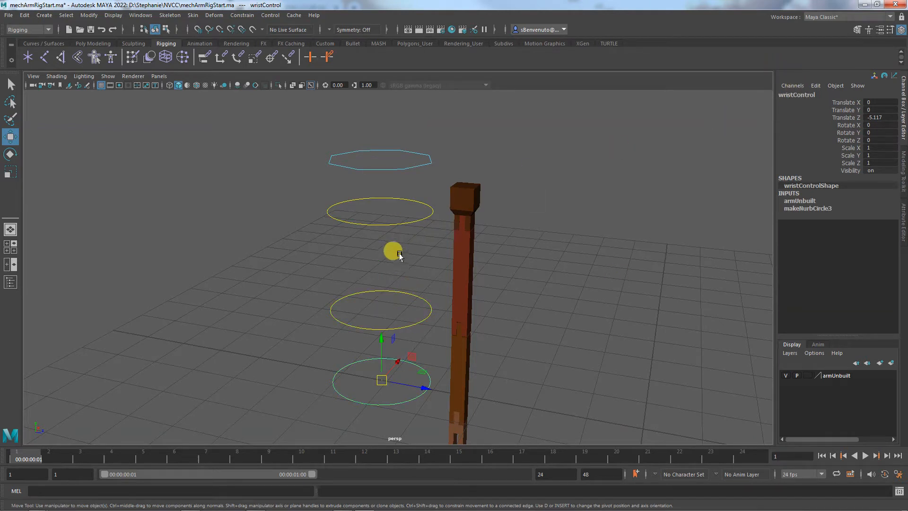
left_click(396, 292)
left_click(421, 216)
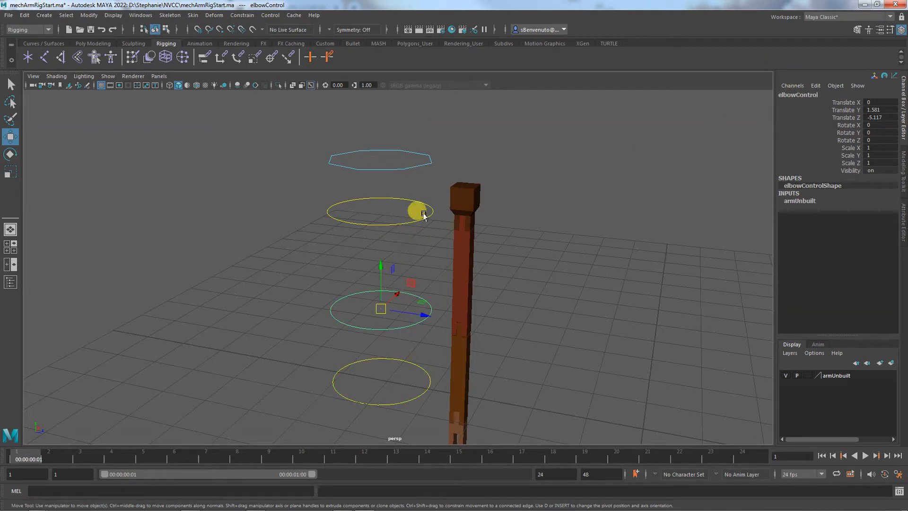
left_click(415, 166)
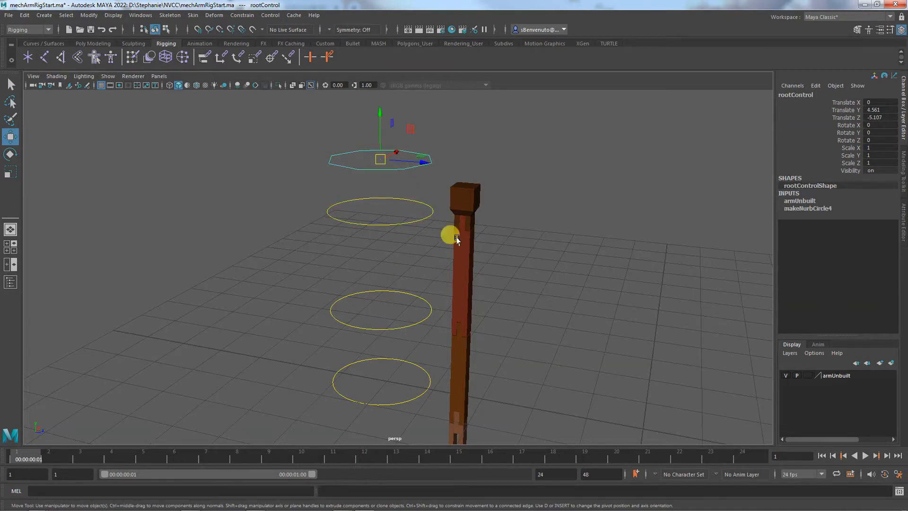
Switch to the side view, frame the whole arm with its control curves, and clear the selection.
middle_click_drag(518, 368, 514, 284, "alt")
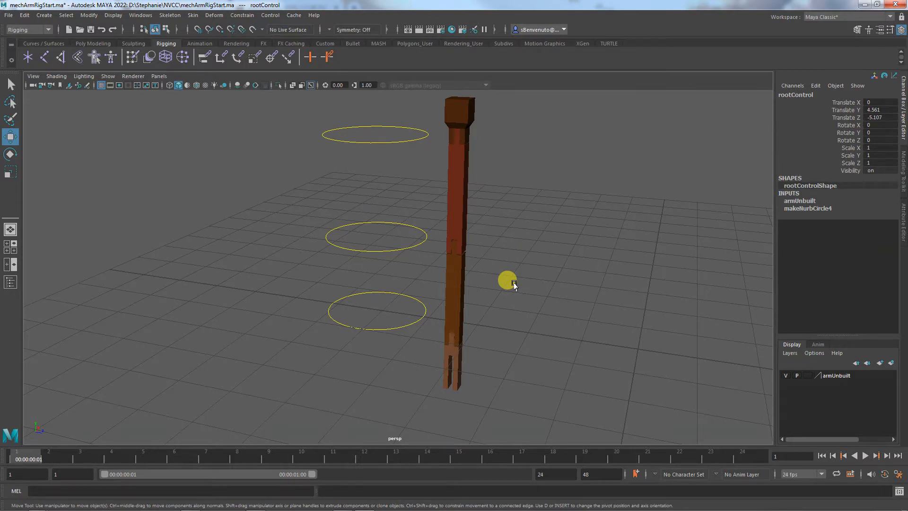
key("space")
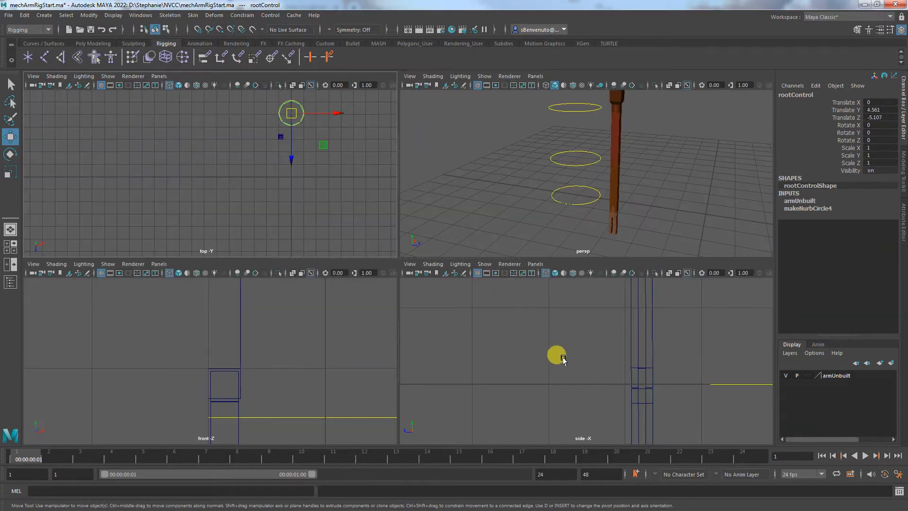
key("space")
right_click_drag(557, 348, 312, 314, "alt")
middle_click_drag(412, 321, 413, 351, "alt")
right_click_drag(370, 344, 813, 363, "alt")
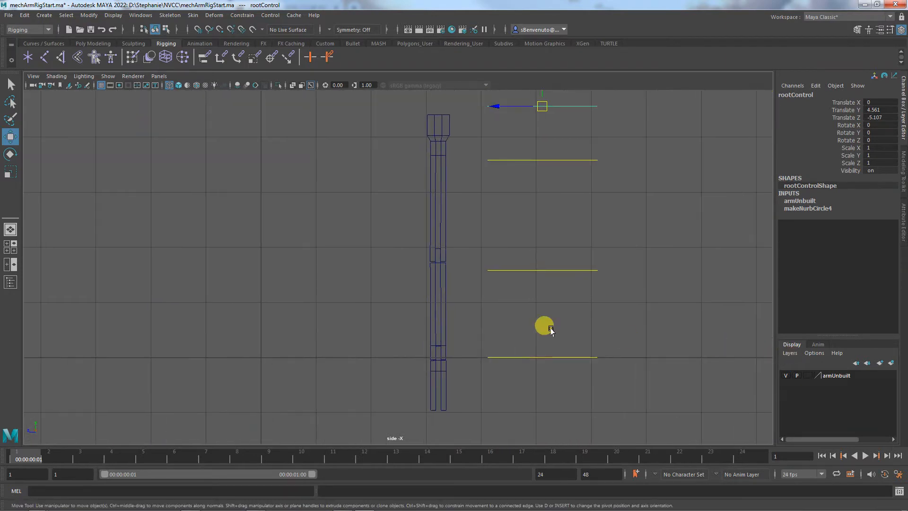
middle_click_drag(520, 326, 462, 322, "alt")
left_click(441, 314)
right_click_drag(441, 314, 476, 318, "alt")
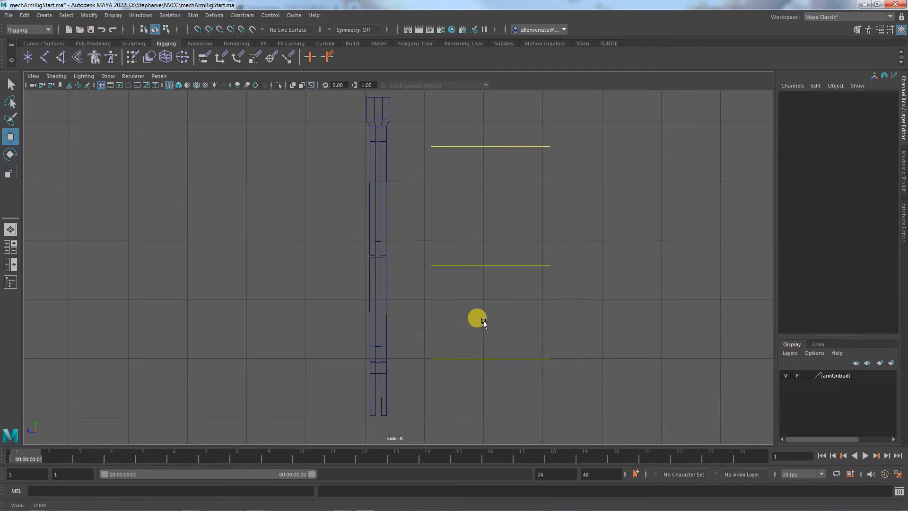
middle_click_drag(476, 318, 480, 334, "alt")
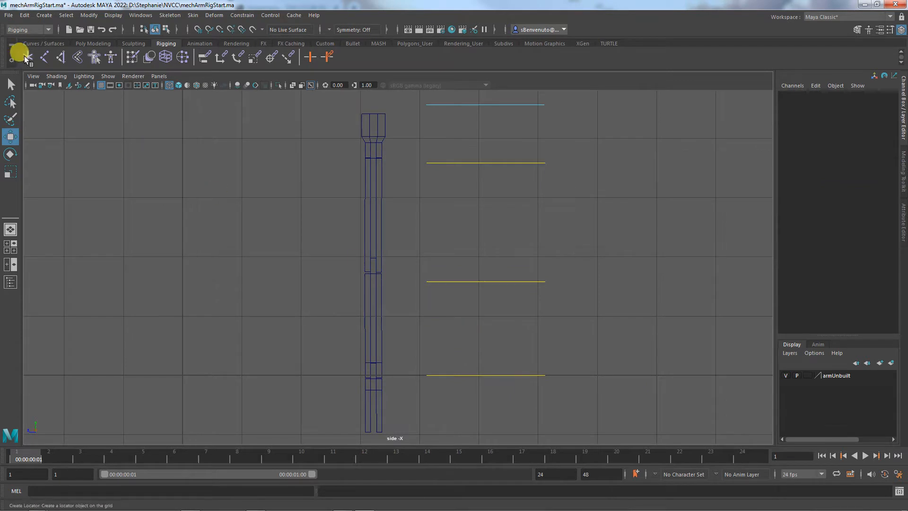
Try placing a five-joint chain down the arm's centre, from the top block through shoulder, elbow and wrist to the hand's tip.
left_click(42, 57)
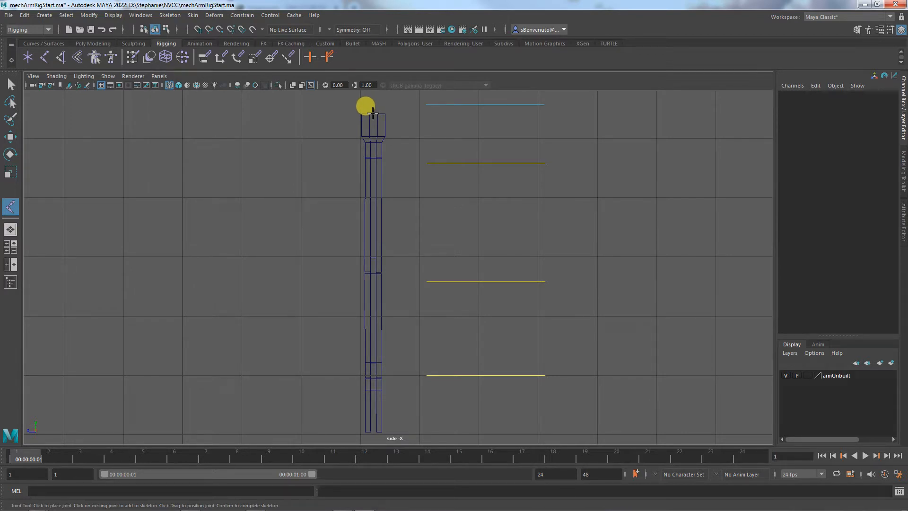
left_click(373, 113)
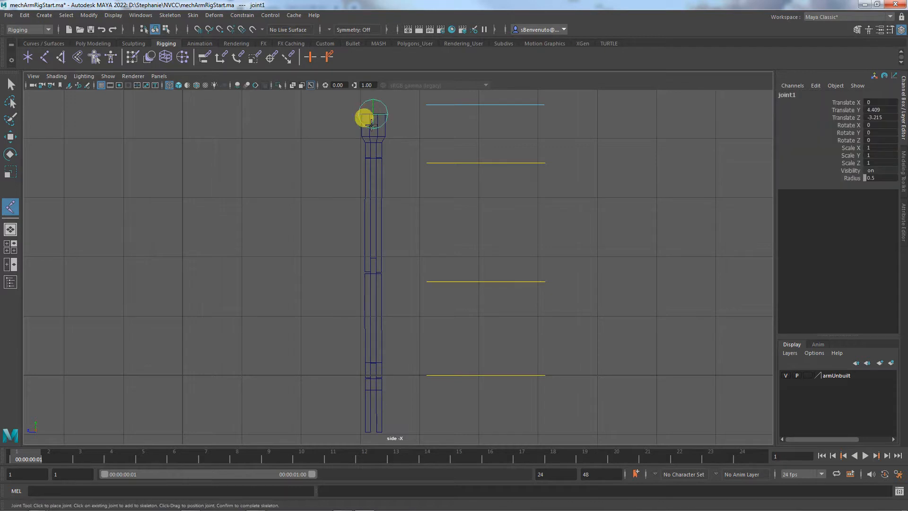
left_click(373, 150)
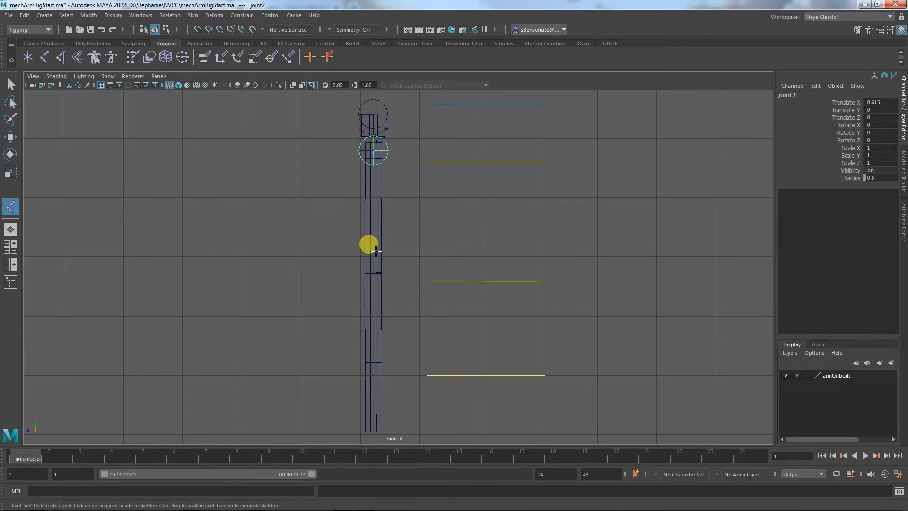
left_click(372, 266)
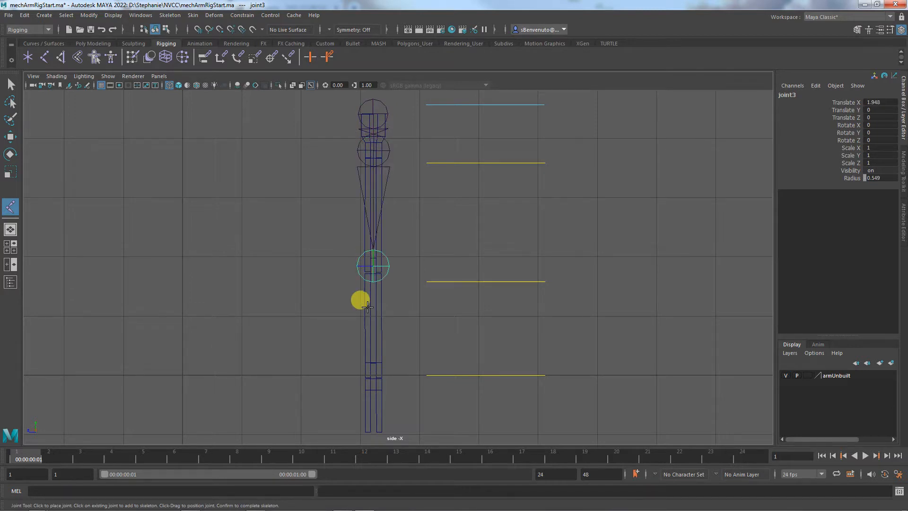
left_click(372, 370)
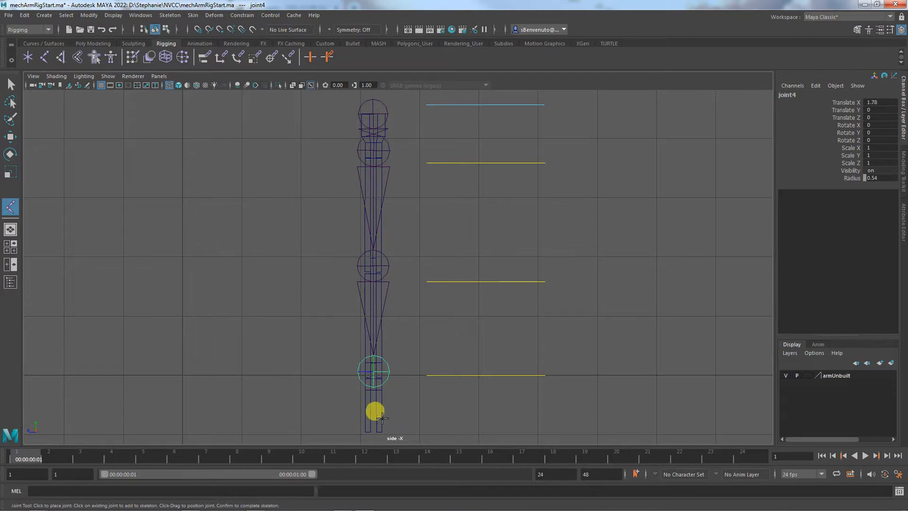
left_click(374, 430)
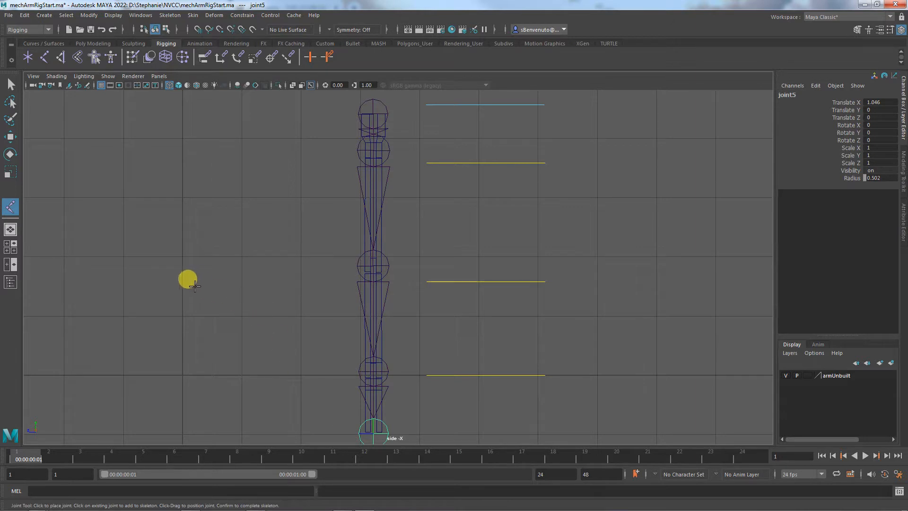
key("Escape")
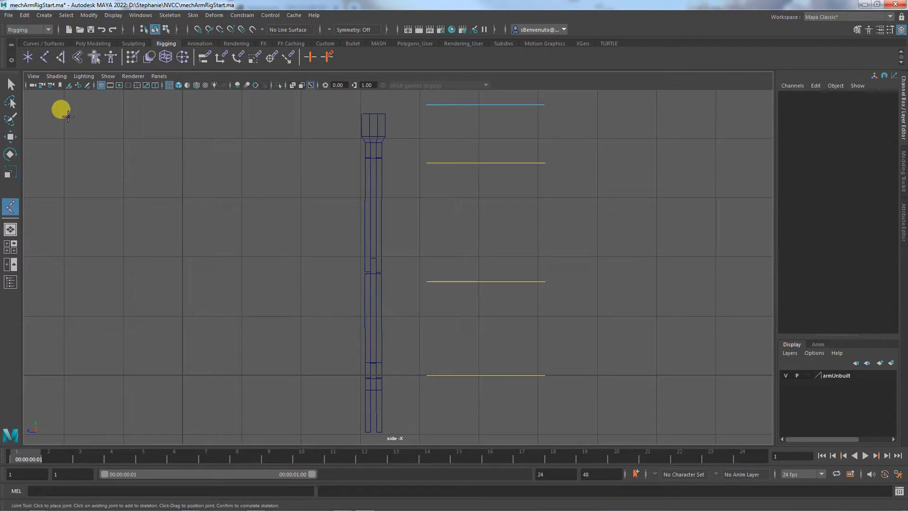
Place a five-joint chain down the arm's centre in the side view, from the top block through shoulder, elbow and wrist to the hand's tip.
left_click(371, 112)
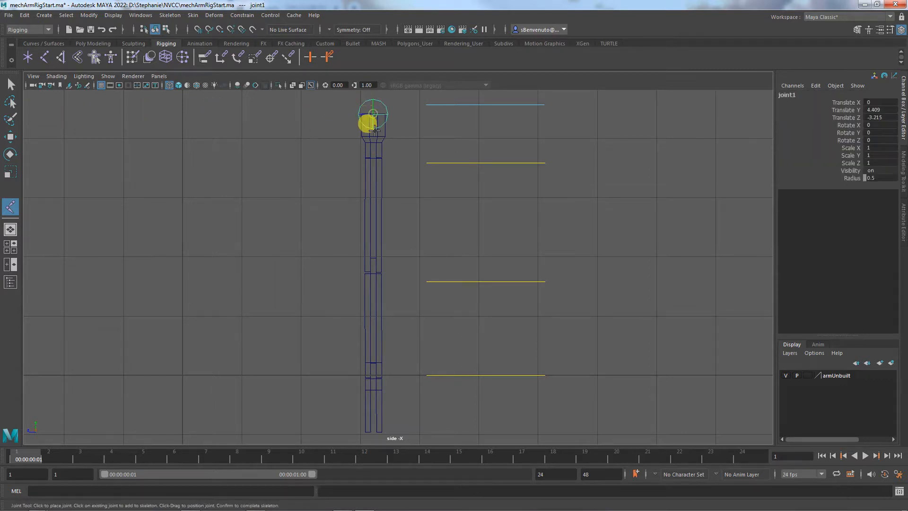
left_click_drag(372, 141, 373, 150)
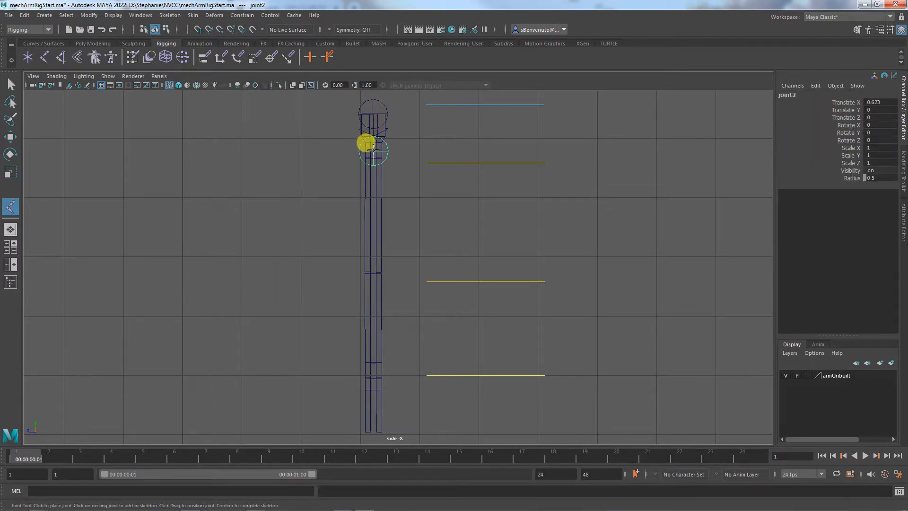
left_click(373, 266)
left_click_drag(371, 372, 372, 374)
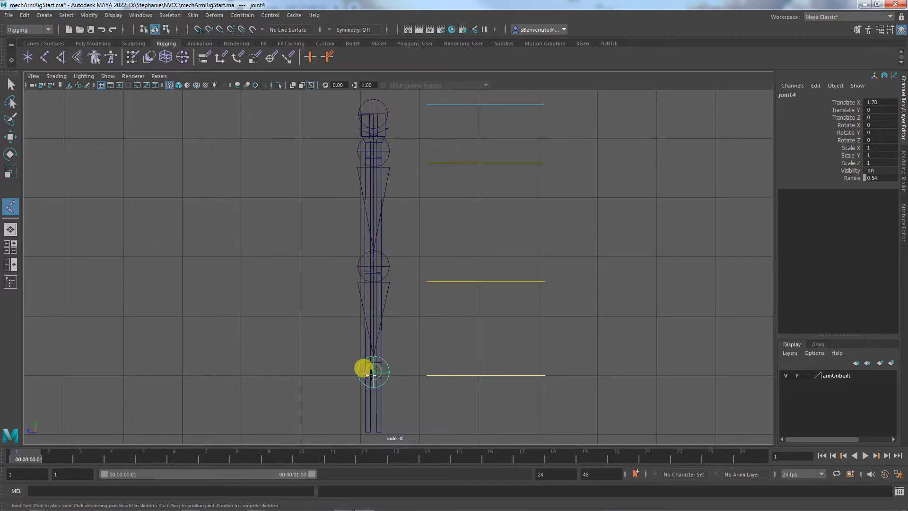
left_click(374, 431)
key("Return")
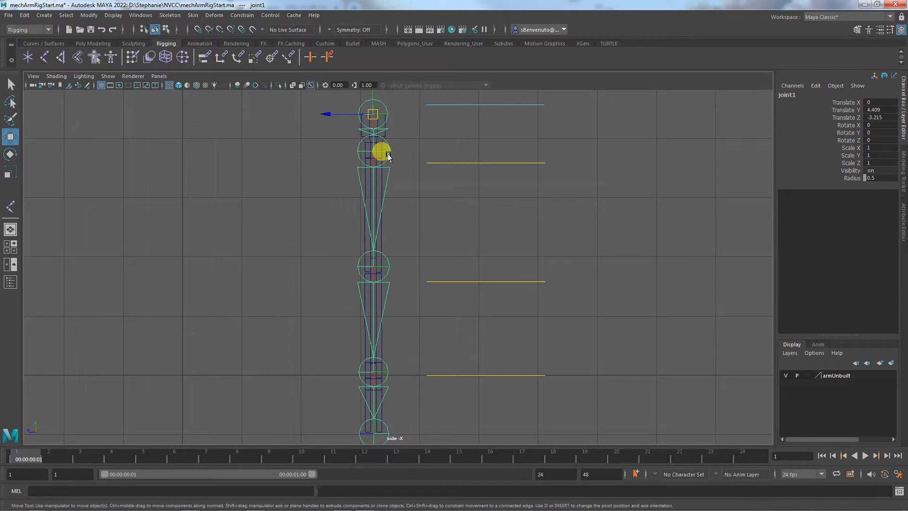
Try to line up the second joint from the top with the arm's centre by shifting its pivot, and undo the moves.
left_click(371, 149)
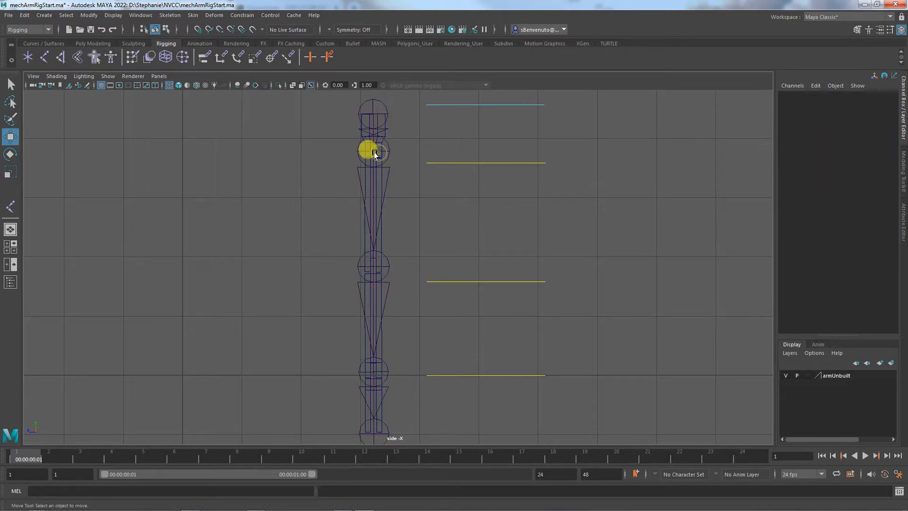
left_click(372, 151)
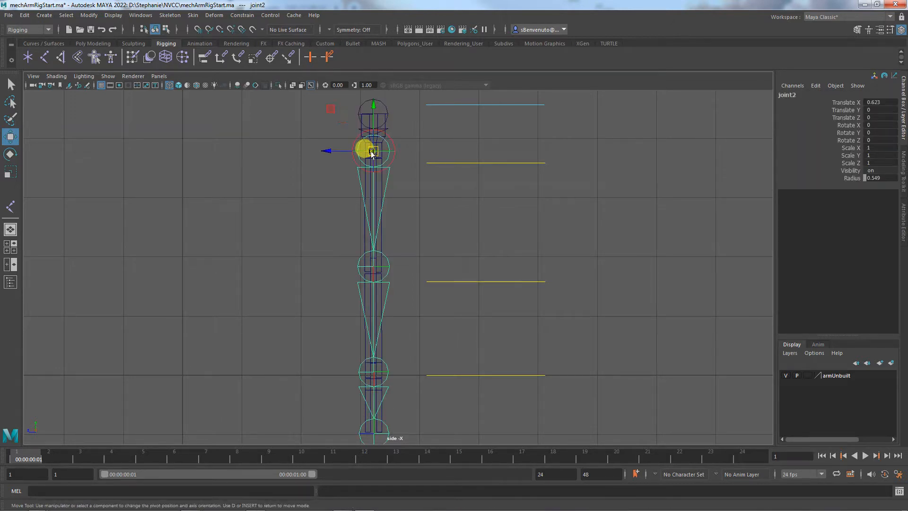
left_click(333, 151)
left_click_drag(334, 152, 334, 151)
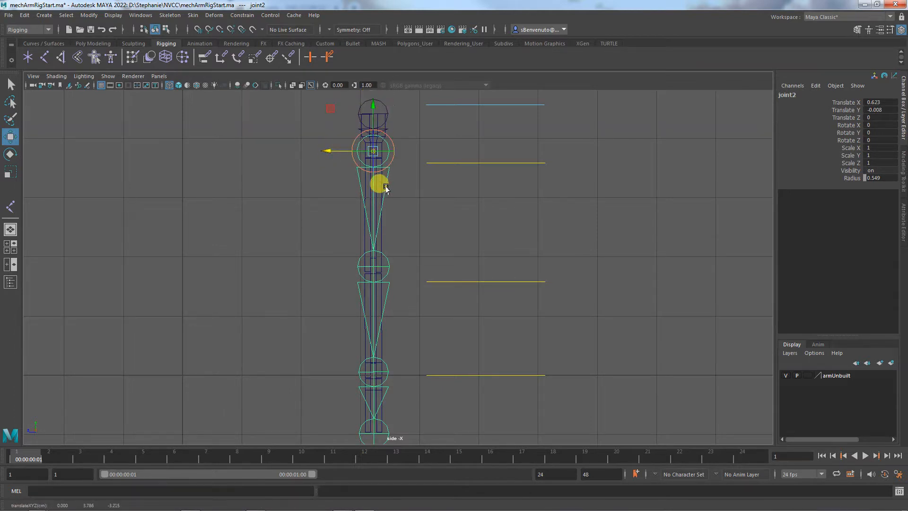
left_click(374, 265)
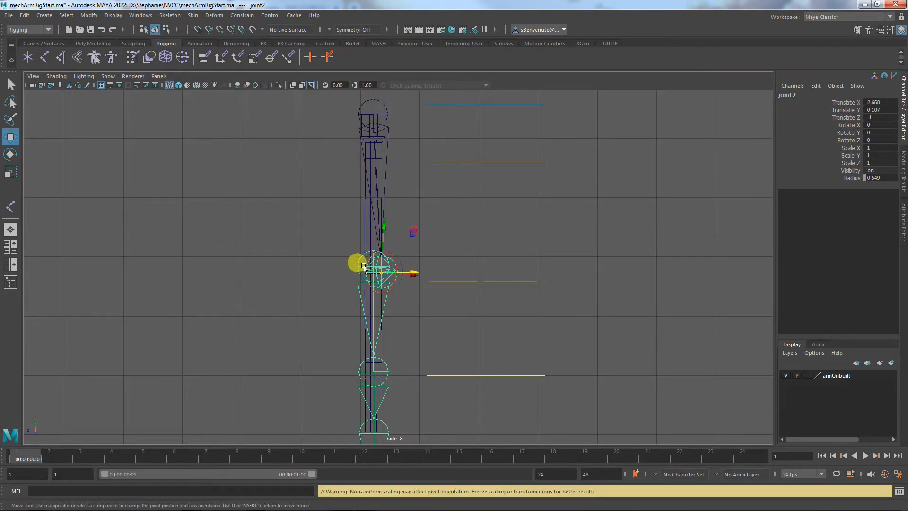
key("ctrl+z")
key("ctrl+z")
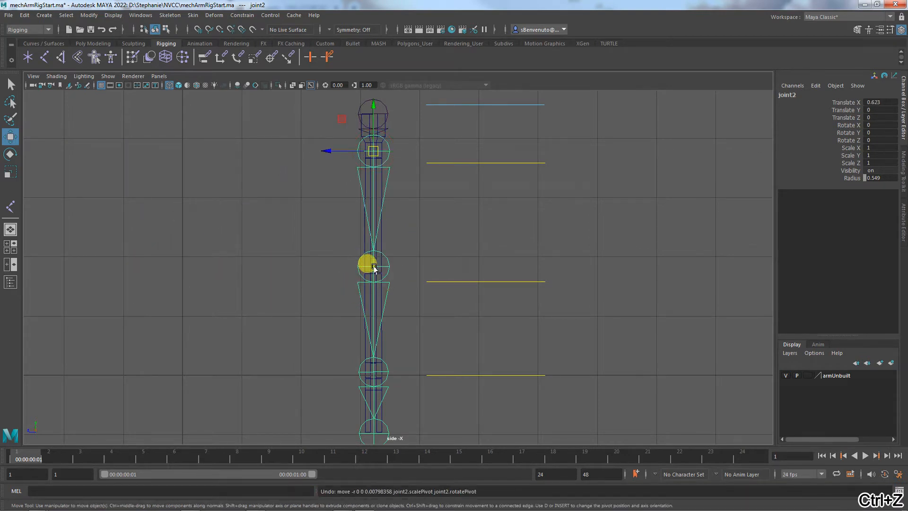
Nudge the elbow joint sideways to a Translate Y of about -0.008, and line up the wrist joint with the arm's centre.
left_click(372, 267)
left_click_drag(372, 267, 330, 269)
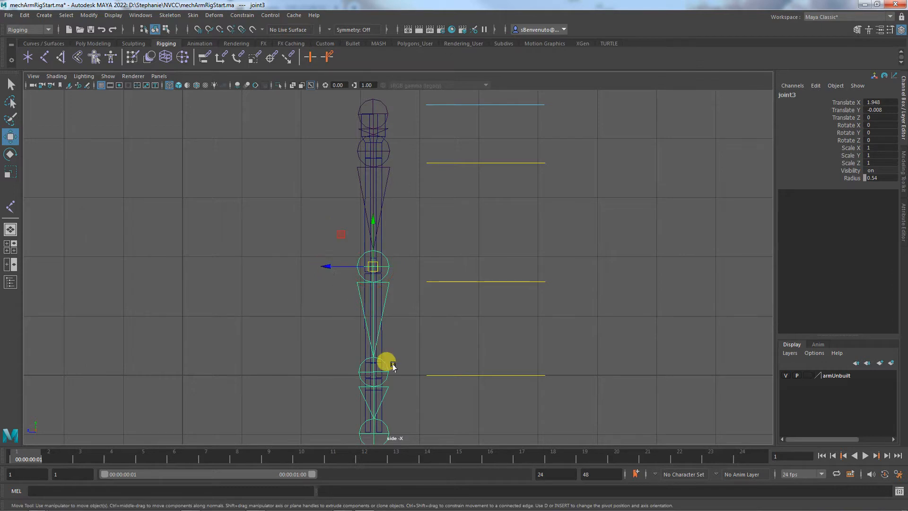
left_click(372, 373)
left_click_drag(372, 373, 330, 374)
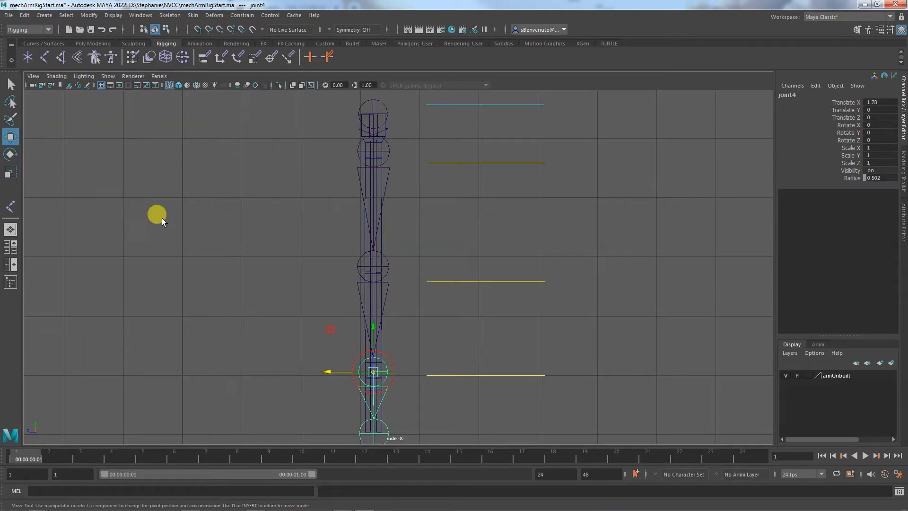
Nudge the end joint at the hand's tip sideways into line with the wrist, to a Translate Y of about -0.005.
right_click_drag(174, 231, 543, 267, "alt")
middle_click_drag(466, 278, 487, 130, "alt")
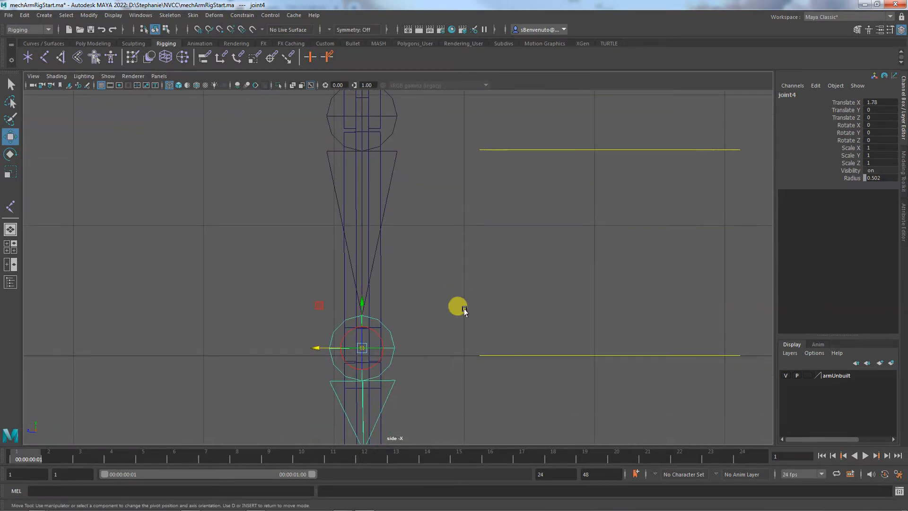
mouse_move(463, 314)
middle_mouse_down("alt")
mouse_move(455, 174)
mouse_move(468, 298)
middle_mouse_up("alt")
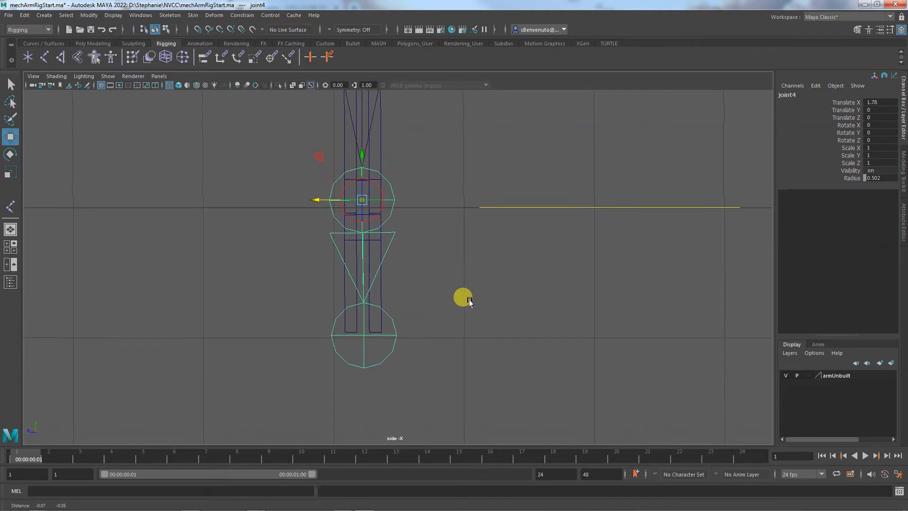
right_click_drag(467, 297, 442, 311, "alt")
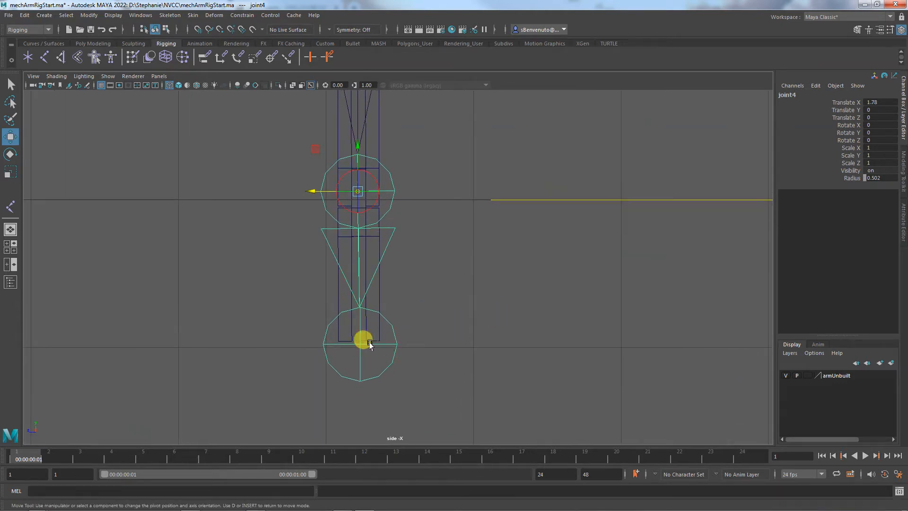
key("d")
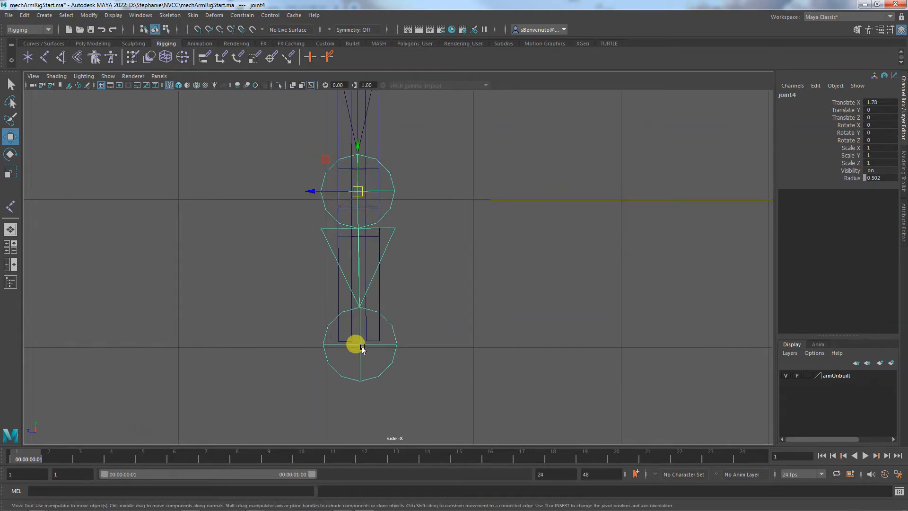
left_click(361, 347)
key("d")
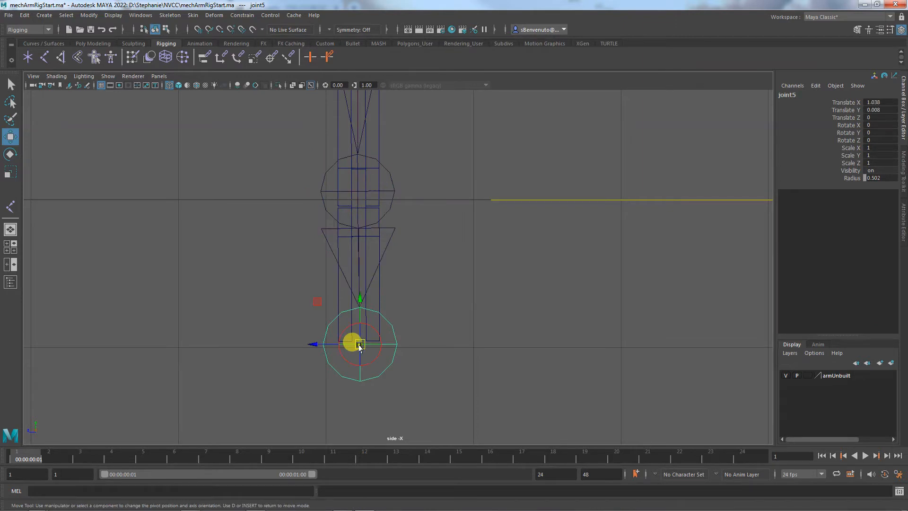
left_click_drag(359, 346, 315, 345)
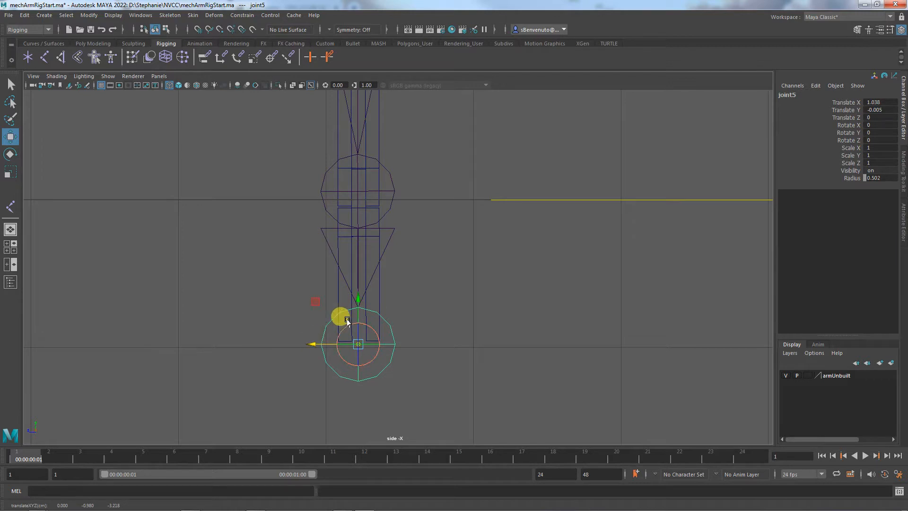
key("d")
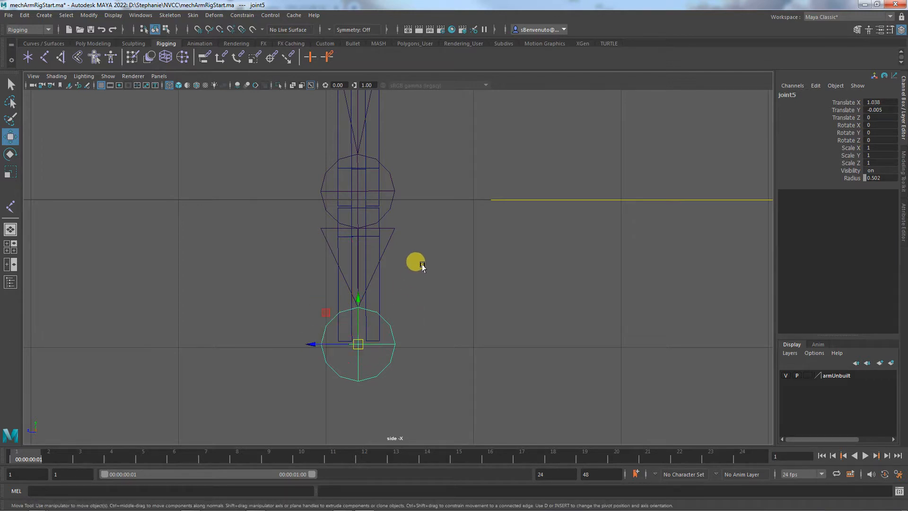
Rename the five joints from top to bottom as root, shoulder, elbow, wrist and finger, and clear the selection.
middle_click_drag(415, 259, 415, 422, "alt")
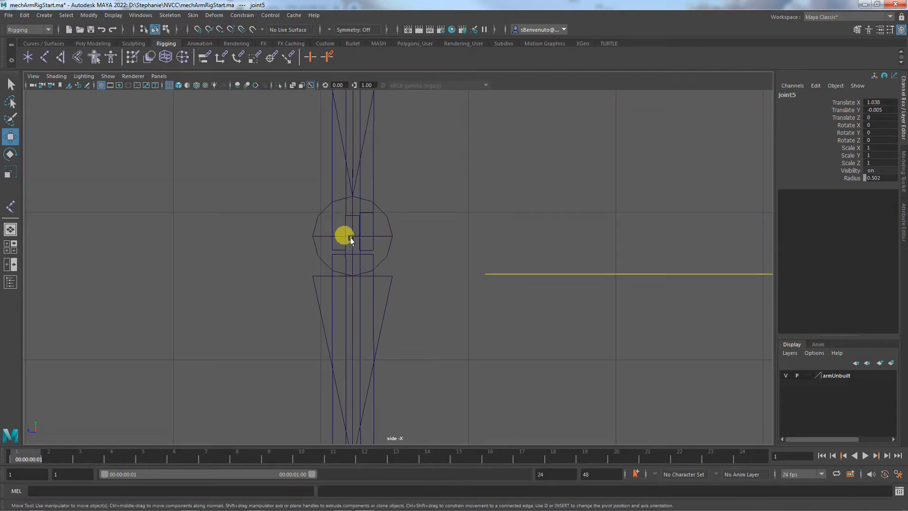
middle_click_drag(403, 177, 421, 355, "alt")
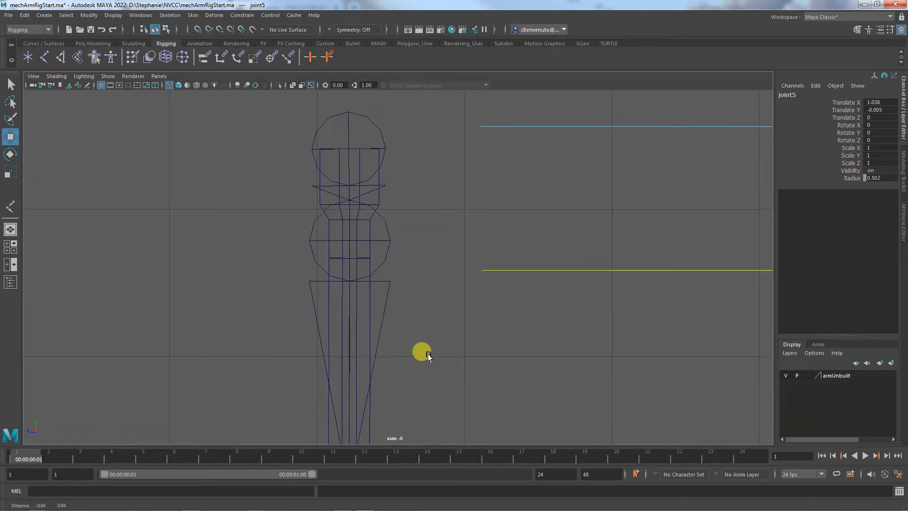
left_click(347, 151)
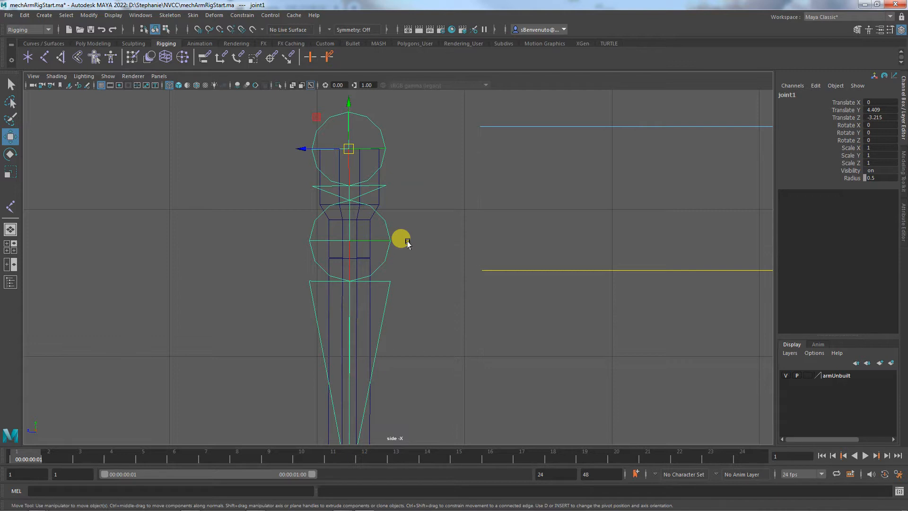
key("Up")
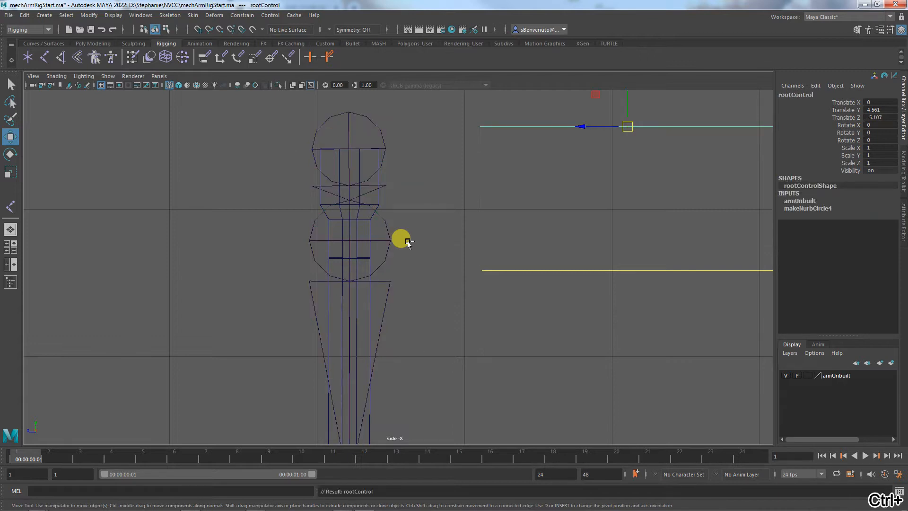
right_click_drag(408, 242, 274, 261, "alt")
left_click_drag(274, 261, 521, 255, "alt")
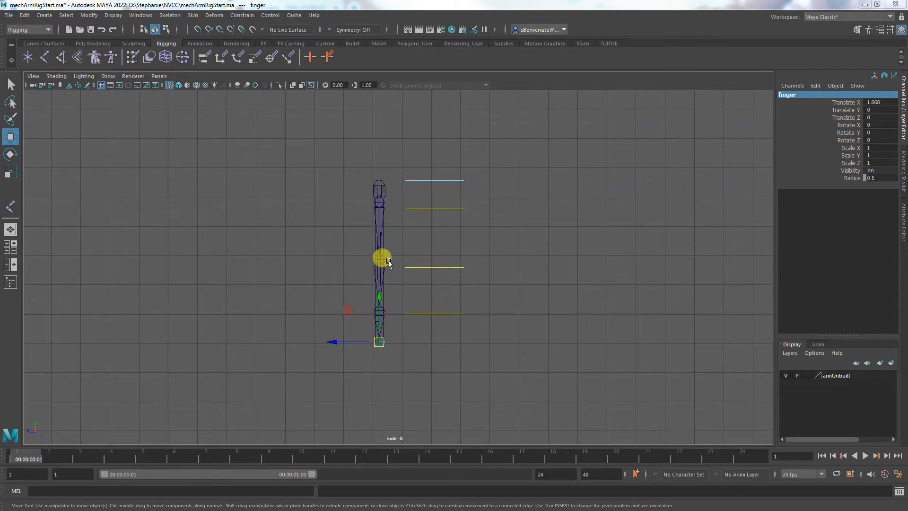
left_click(481, 260)
Return to the perspective view and expand the root joint's hierarchy in the Outliner down to the finger joint to check the names.
key("space")
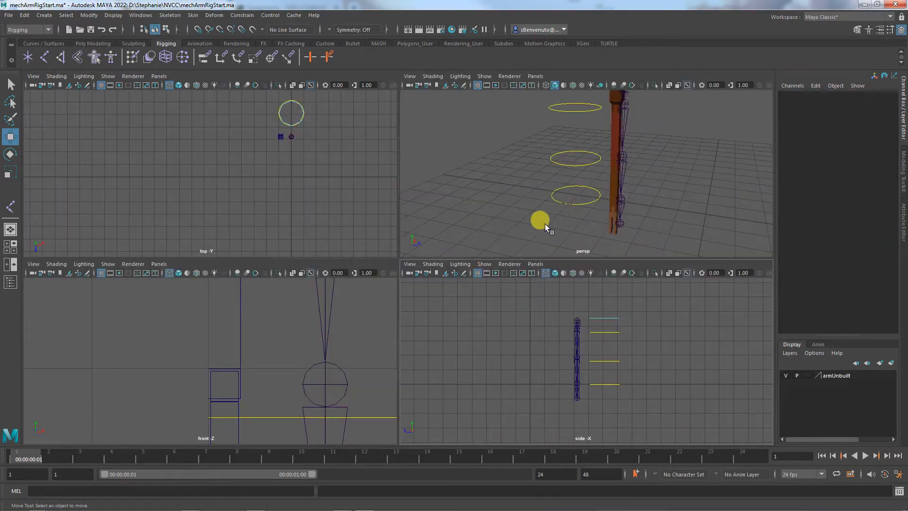
middle_click_drag(544, 222, 527, 235, "alt")
key("space")
left_click_drag(521, 231, 443, 223, "alt")
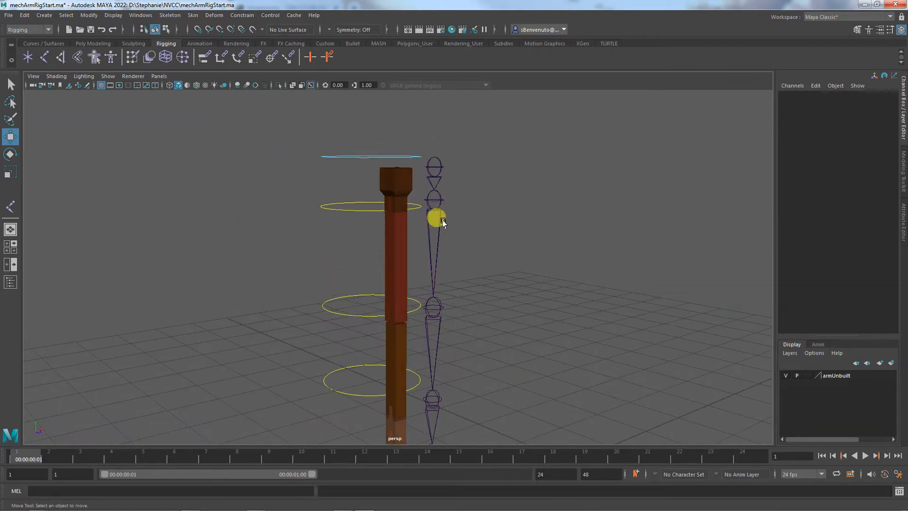
left_click(10, 283)
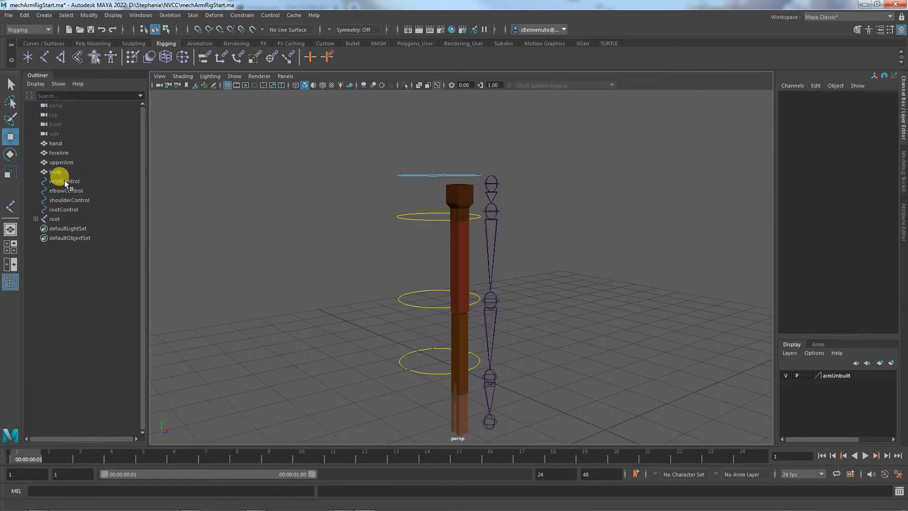
left_click(36, 219)
left_click(41, 228)
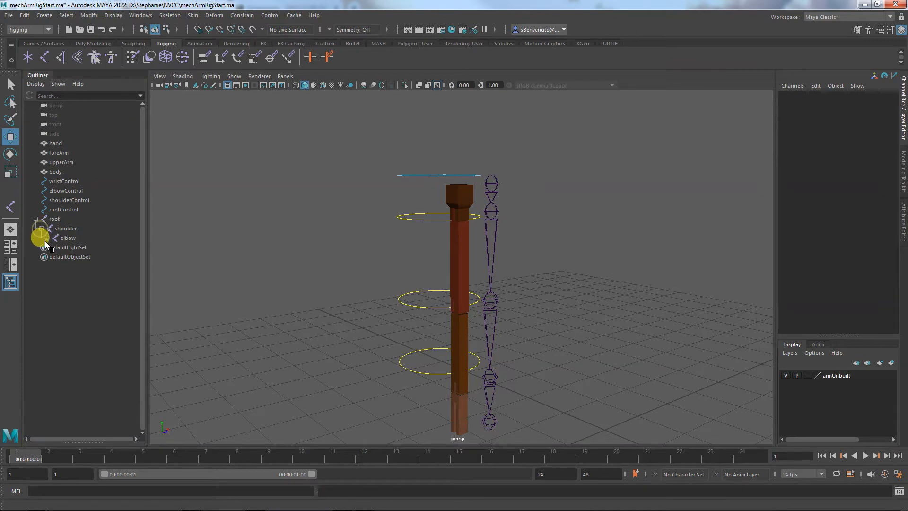
left_click(47, 238)
left_click(52, 247)
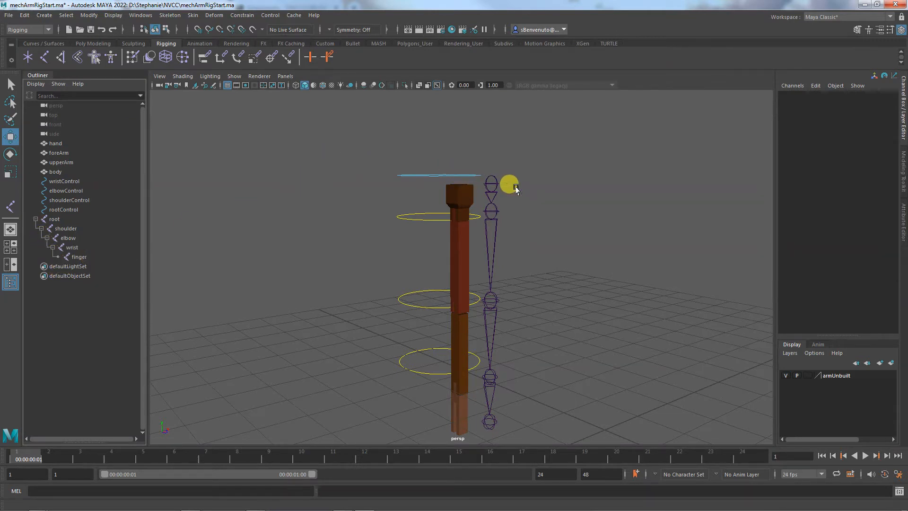
Move the whole joint chain by its root joint along X into the arm geometry, to about X -0.87.
left_click(491, 183)
left_click_drag(492, 183, 441, 252, "alt")
left_click_drag(541, 211, 500, 222)
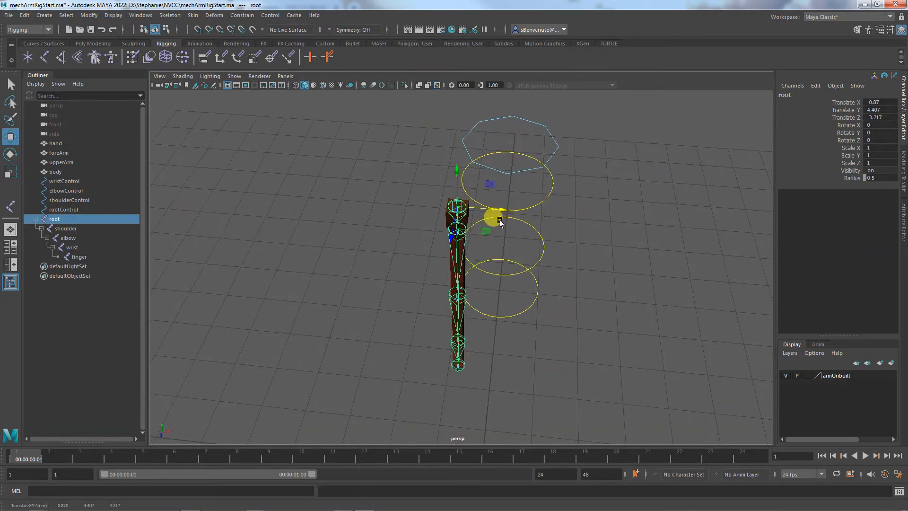
Fine-tune the root joint's position against the arm in the front view to about X -0.864, and check the alignment in perspective.
key("space")
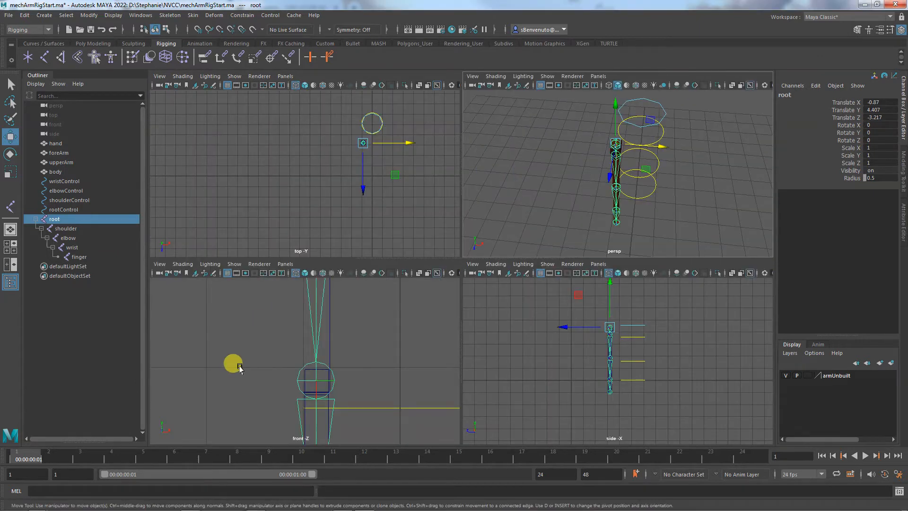
key("space")
right_click_drag(385, 314, 331, 313, "alt")
middle_click_drag(330, 314, 289, 346, "alt")
right_click_drag(288, 347, 517, 278, "alt")
middle_click_drag(517, 278, 515, 406, "alt")
left_click_drag(448, 197, 450, 198)
key("space")
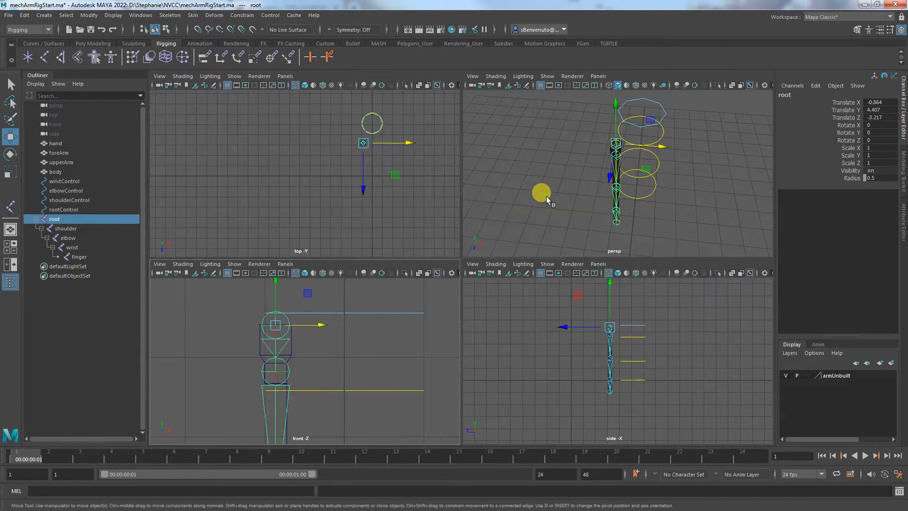
key("space")
left_click_drag(241, 336, 424, 323, "alt")
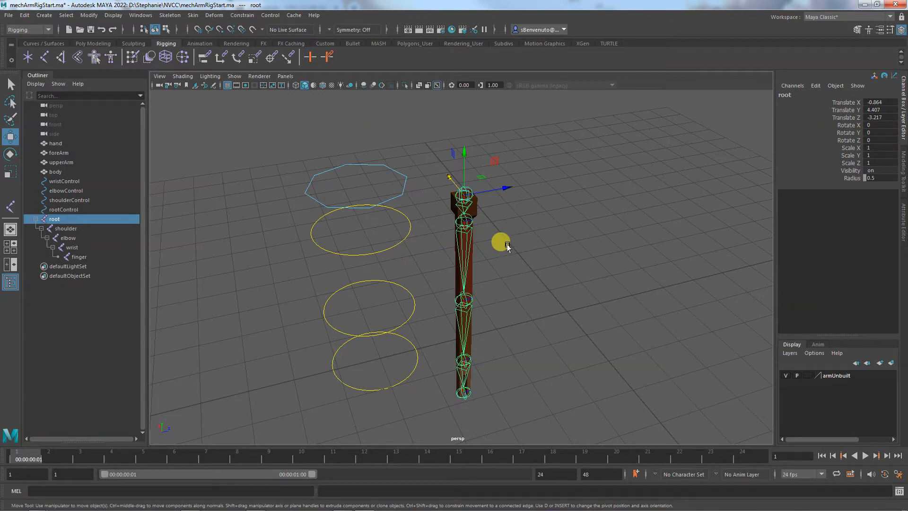
left_click(510, 296)
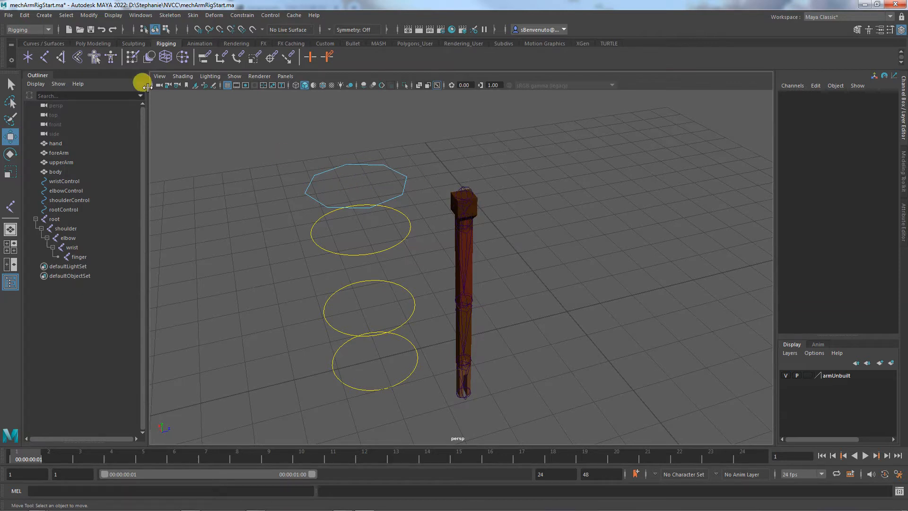
Expand the selection mask options and hide polygons in the perspective view so only the joints and control curves show.
left_click(177, 29)
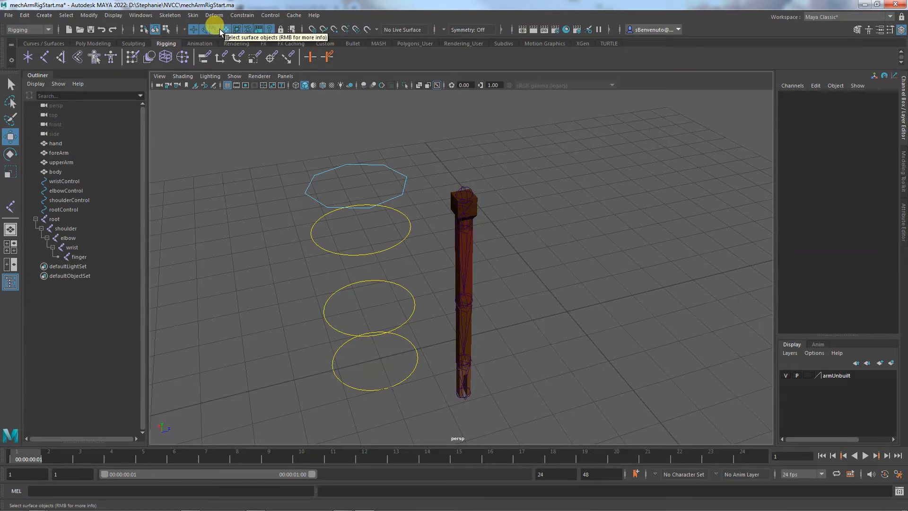
left_click(234, 76)
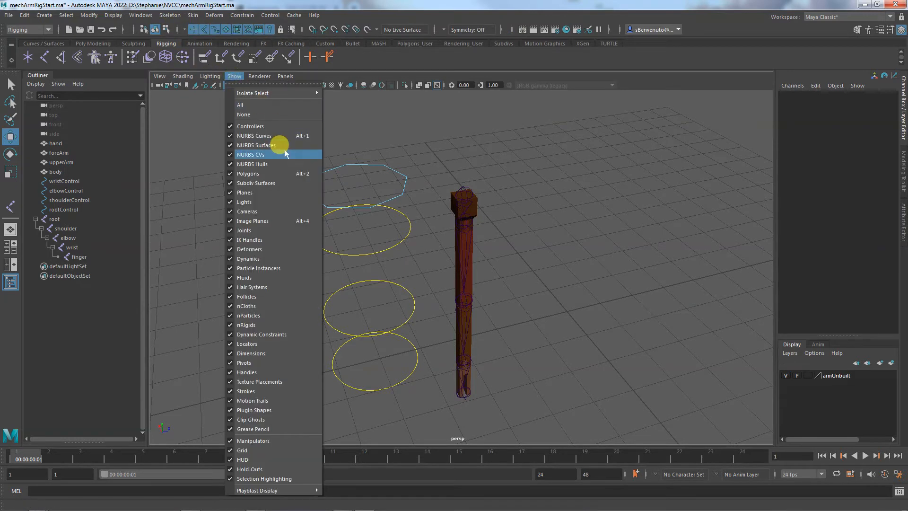
left_click(276, 174)
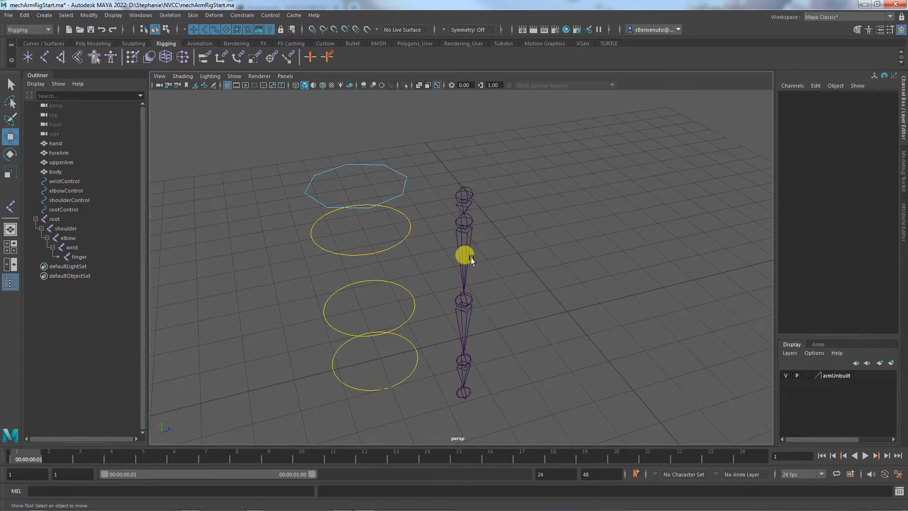
Snap rootControl onto the root joint and shoulderControl onto the shoulder joint.
left_click(401, 184)
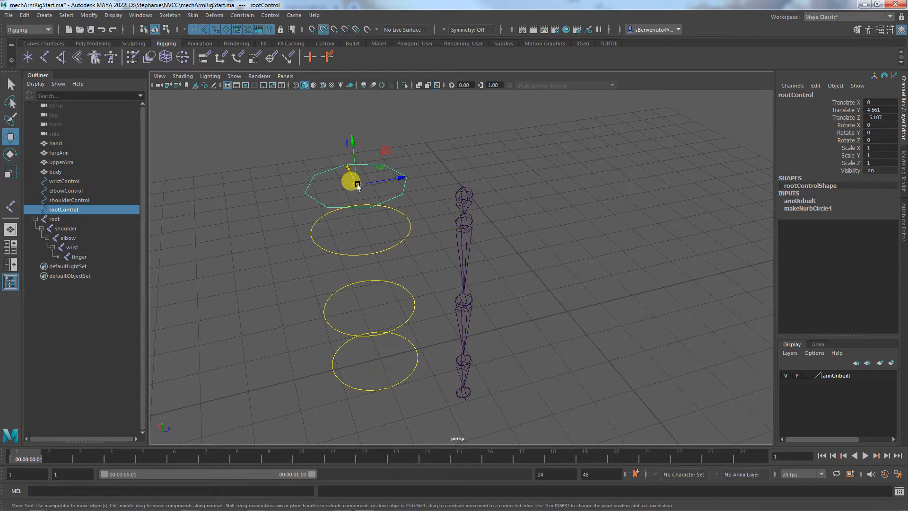
left_click_drag(357, 186, 467, 197)
left_click(370, 205)
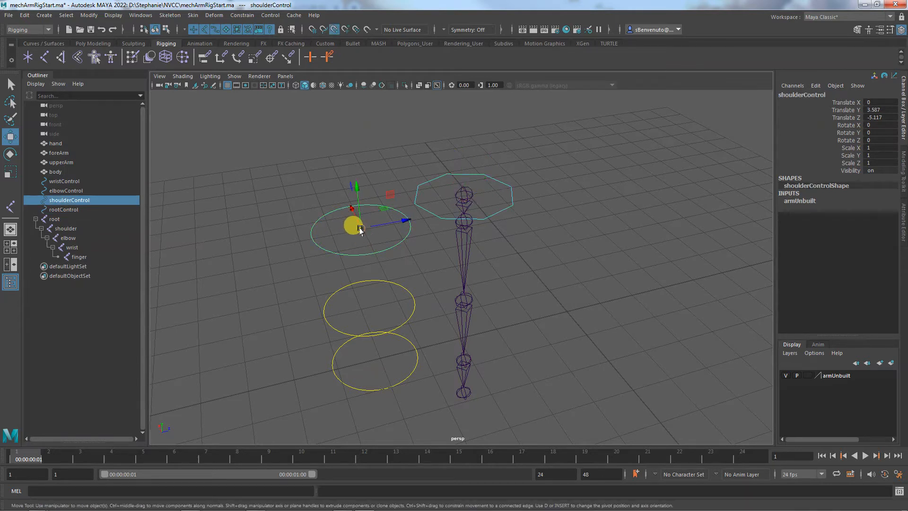
left_click_drag(361, 229, 431, 223)
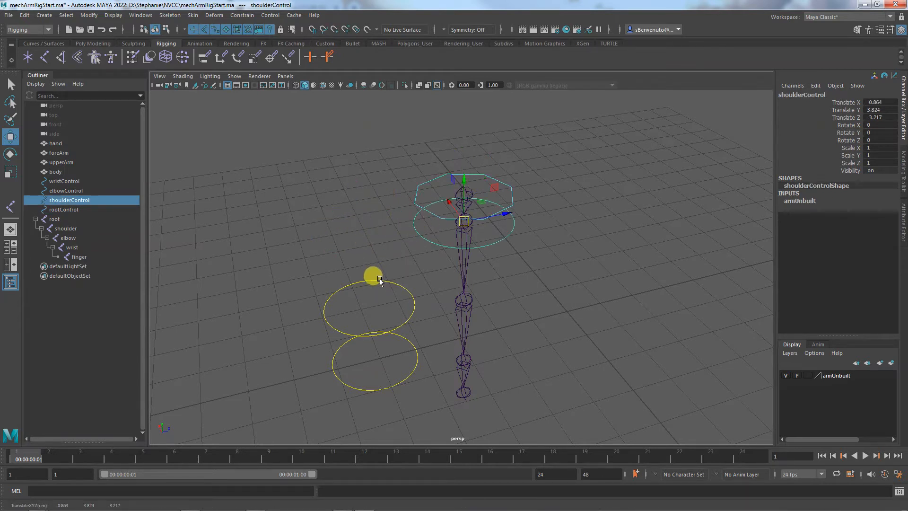
Snap elbowControl onto the elbow joint and wristControl onto the wrist joint.
left_click(379, 279)
left_click_drag(362, 304, 435, 301)
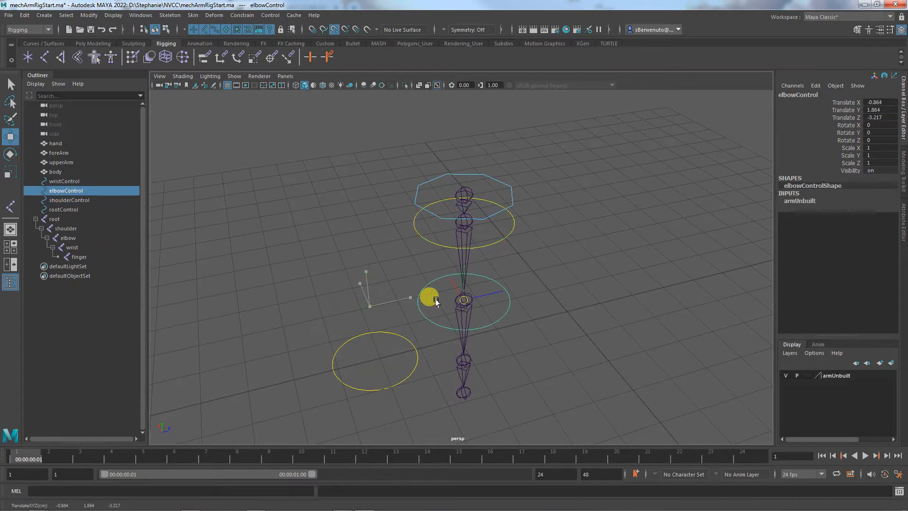
left_click(375, 329)
left_click_drag(360, 354, 438, 336)
Examine from several angles how the control circles are centred on their joints, selecting shoulderControl and wristControl to compare pivots.
right_click_drag(351, 303, 619, 314, "alt")
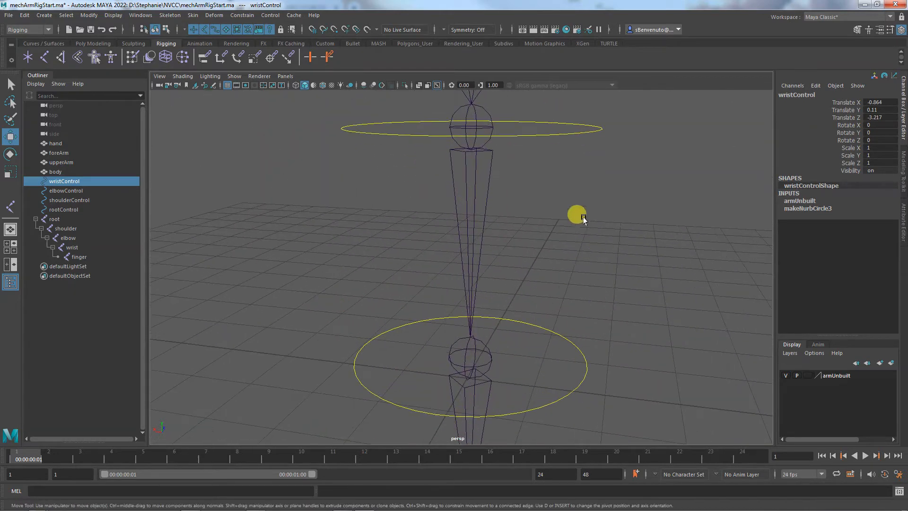
left_click(580, 133)
left_click(576, 134)
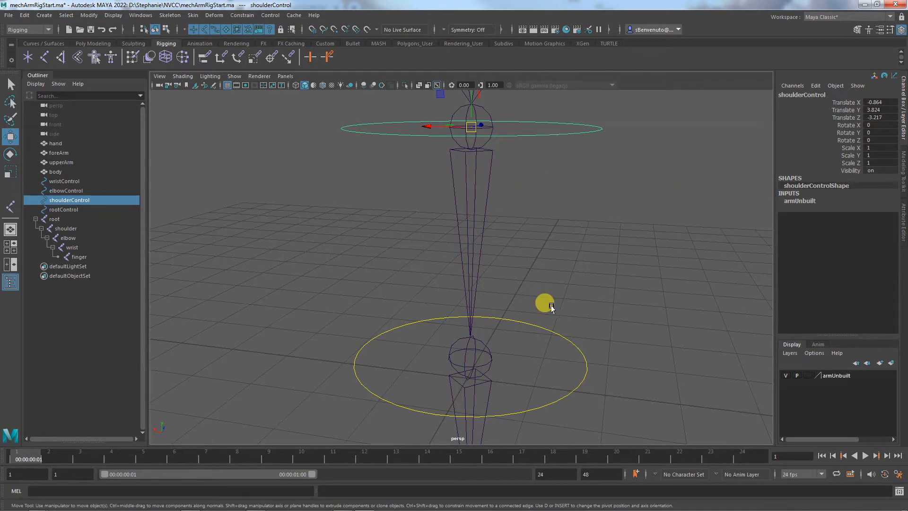
left_click_drag(578, 341, 551, 331, "alt")
left_click(556, 324)
left_click(556, 324)
left_click(558, 368)
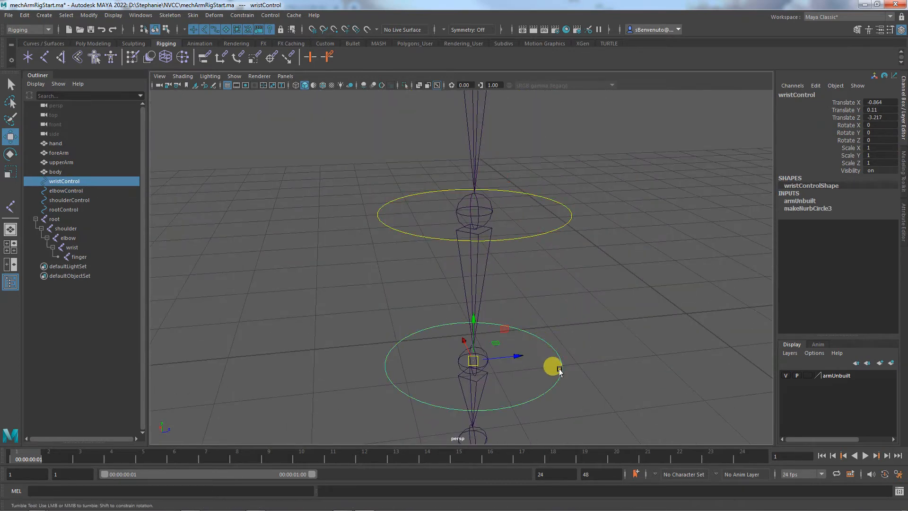
left_click_drag(558, 368, 523, 296, "alt")
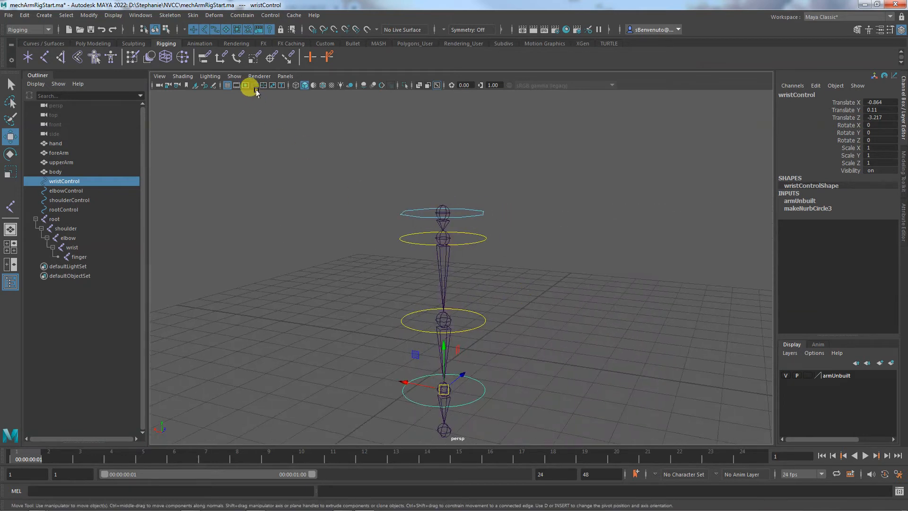
Show polygons again in the perspective view and check the control curves around the arm geometry.
left_click(234, 76)
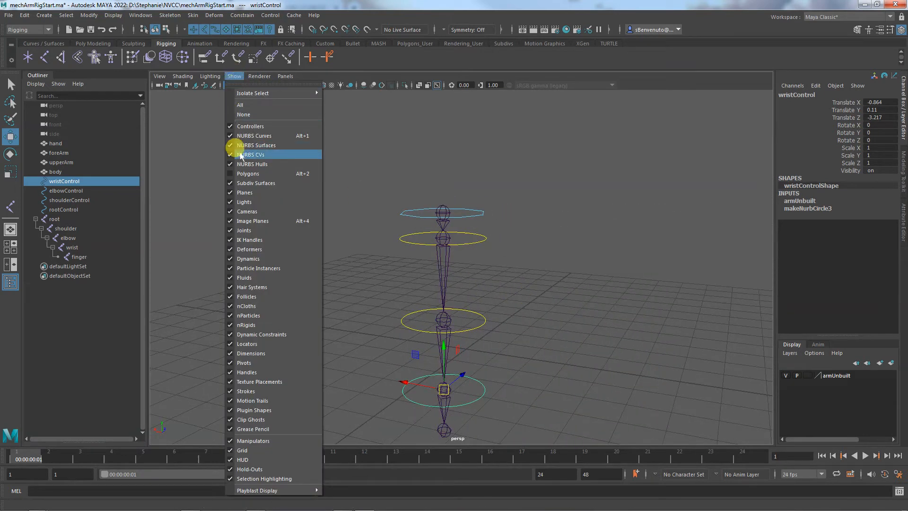
left_click(230, 173)
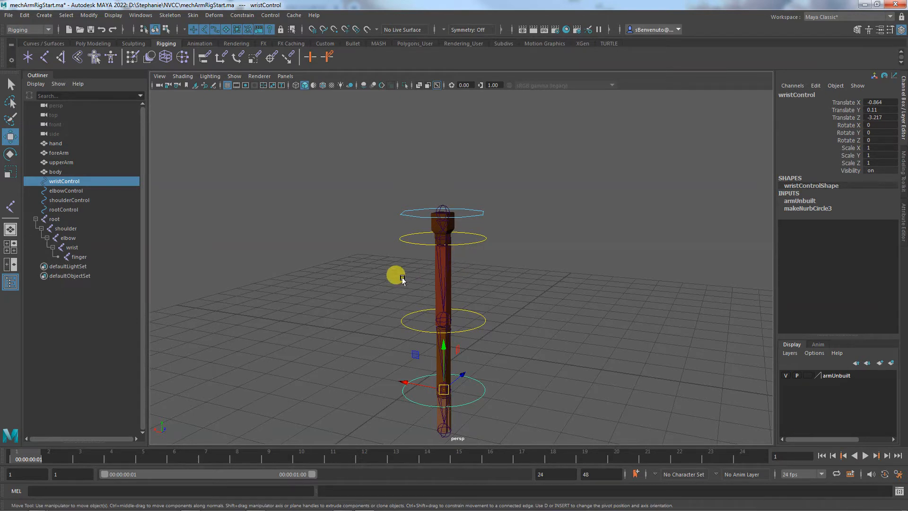
left_click_drag(339, 294, 415, 214, "alt")
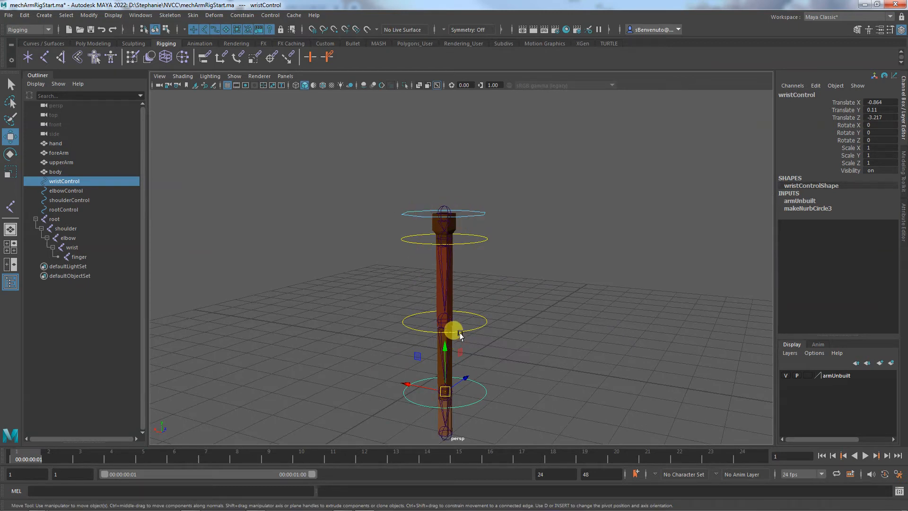
left_click_drag(499, 328, 534, 353, "alt")
Select all four control curves and freeze their transformations.
left_click_drag(526, 198, 448, 422)
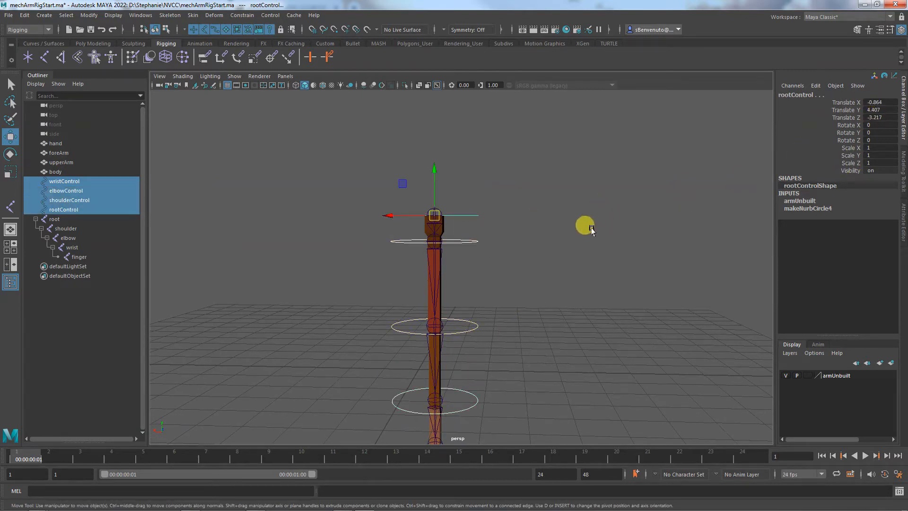
left_click(578, 235)
left_click_drag(514, 189, 458, 415)
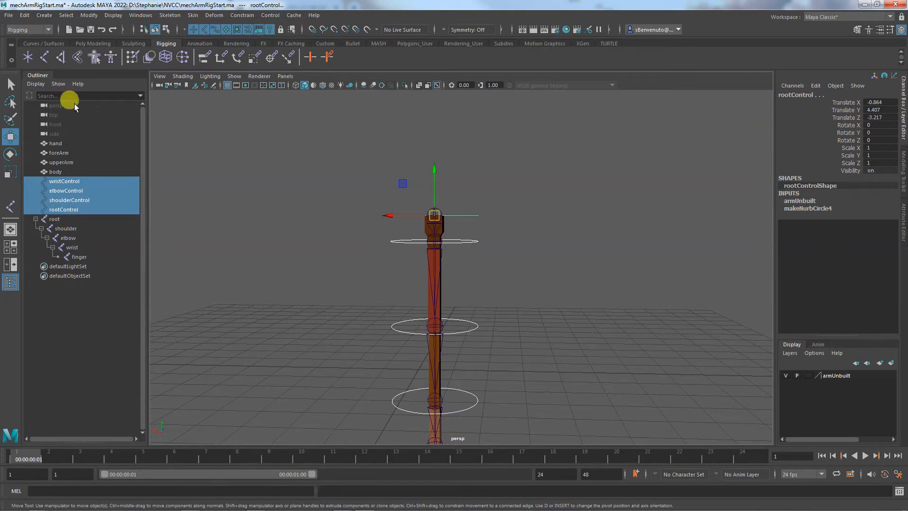
left_click(91, 17)
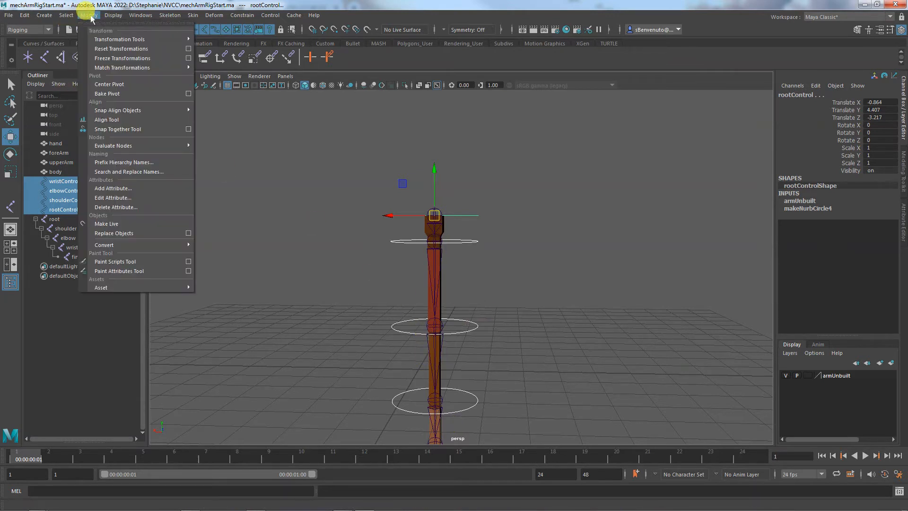
left_click(96, 55)
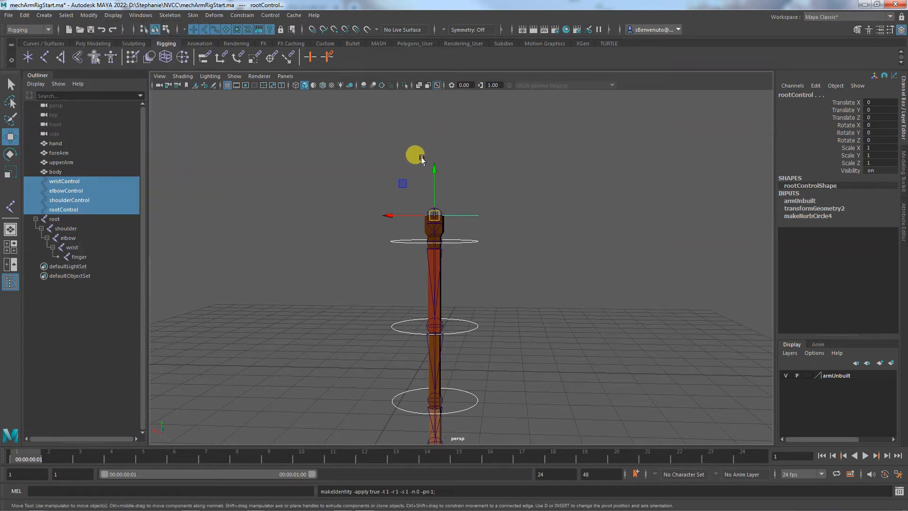
Check the channel values of shoulderControl and elbowControl individually.
left_click(529, 208)
left_click(473, 216)
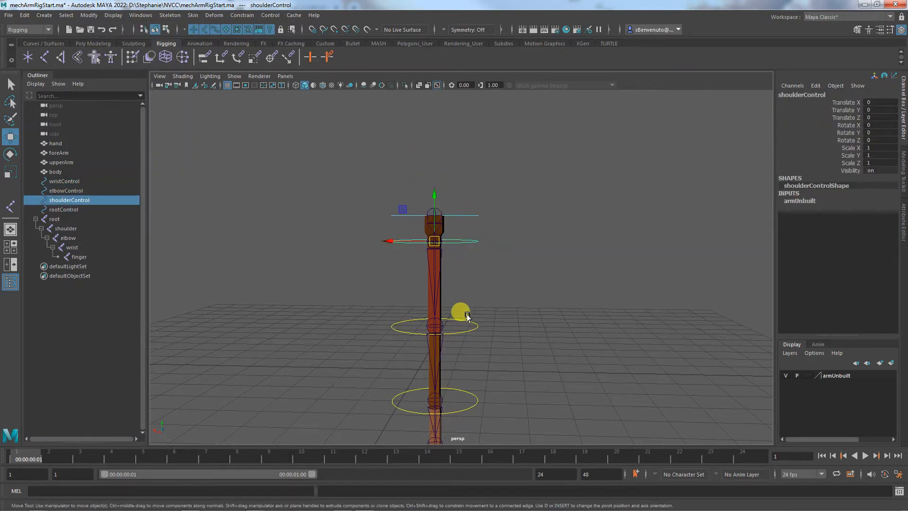
left_click(469, 330)
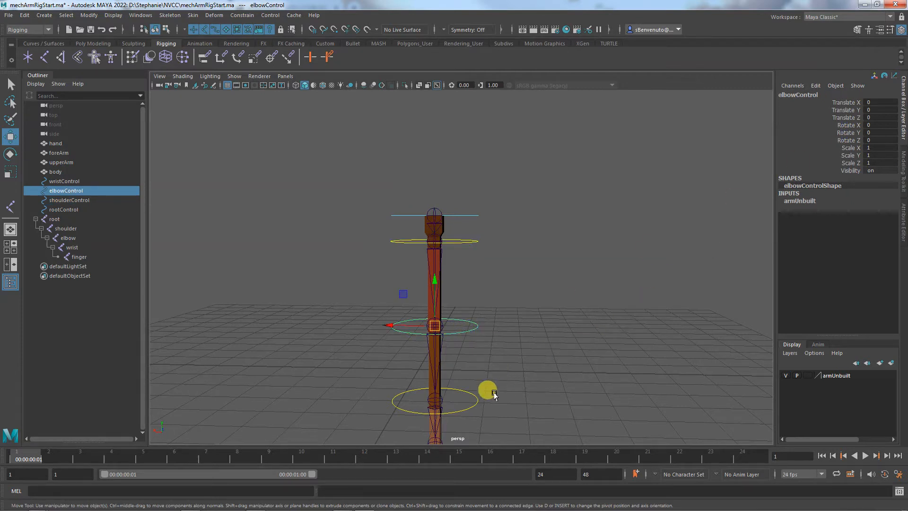
Orient-constrain the wrist joint to wristControl with Maintain offset on, all constraint axes and a weight of 1.
left_click(477, 390)
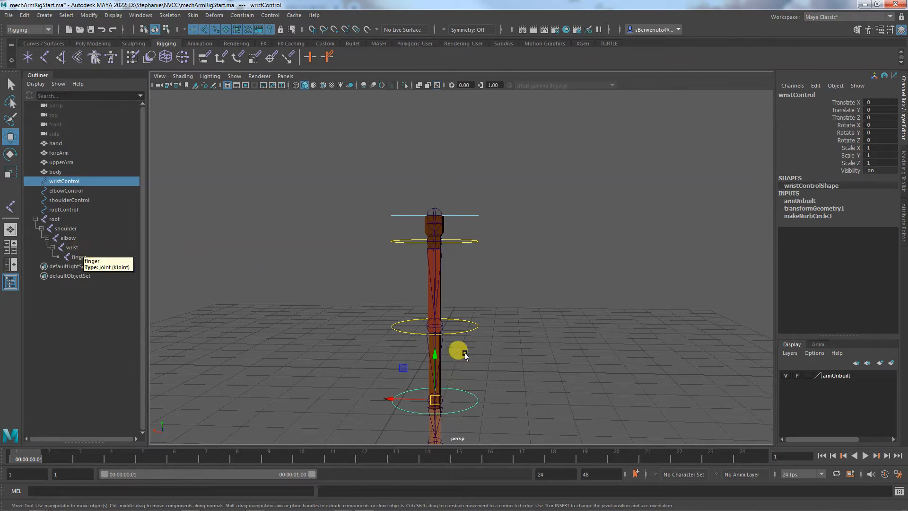
left_click(74, 247, "ctrl")
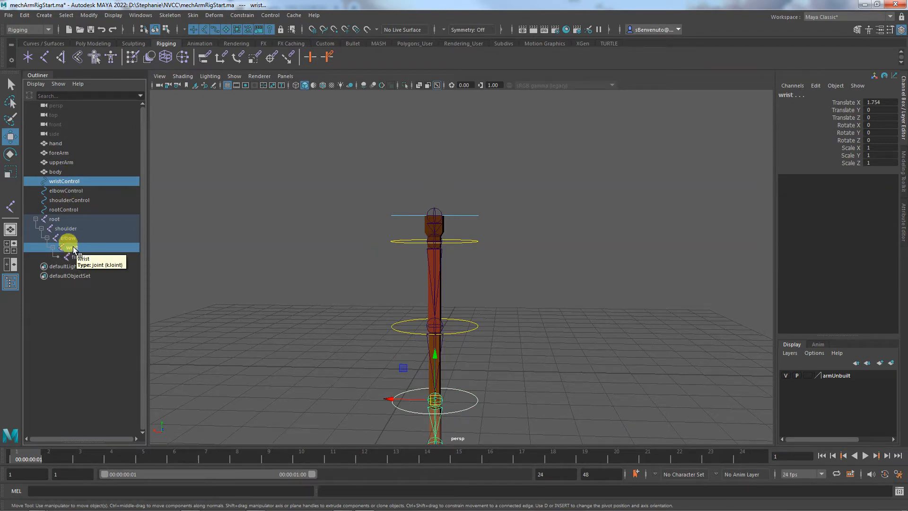
left_click(237, 15)
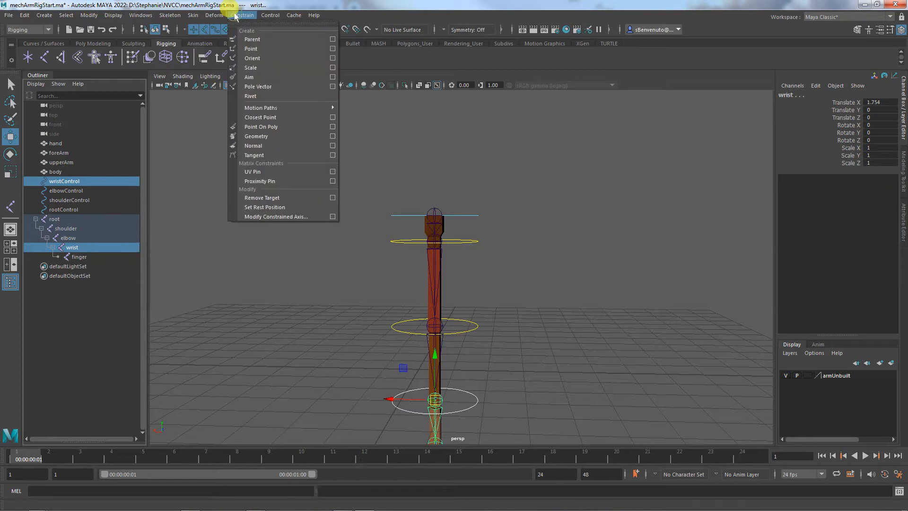
left_click(333, 58)
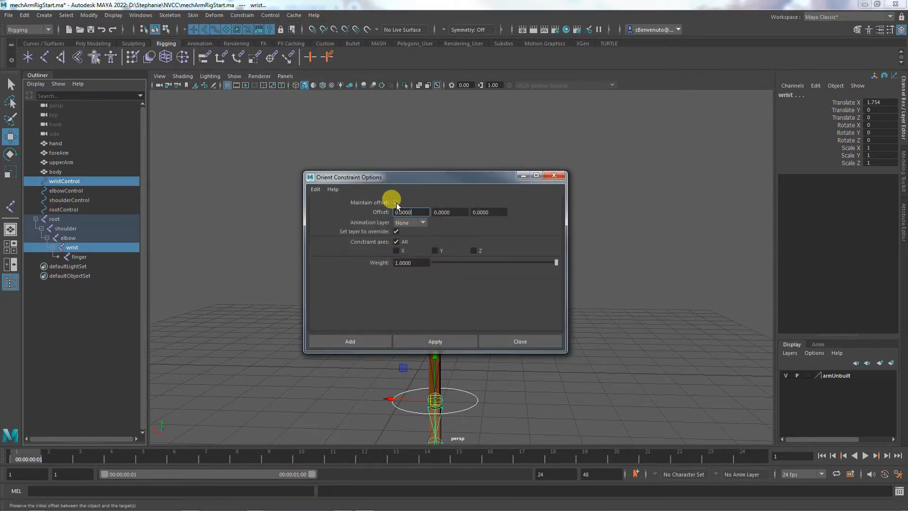
left_click_drag(415, 185, 185, 144)
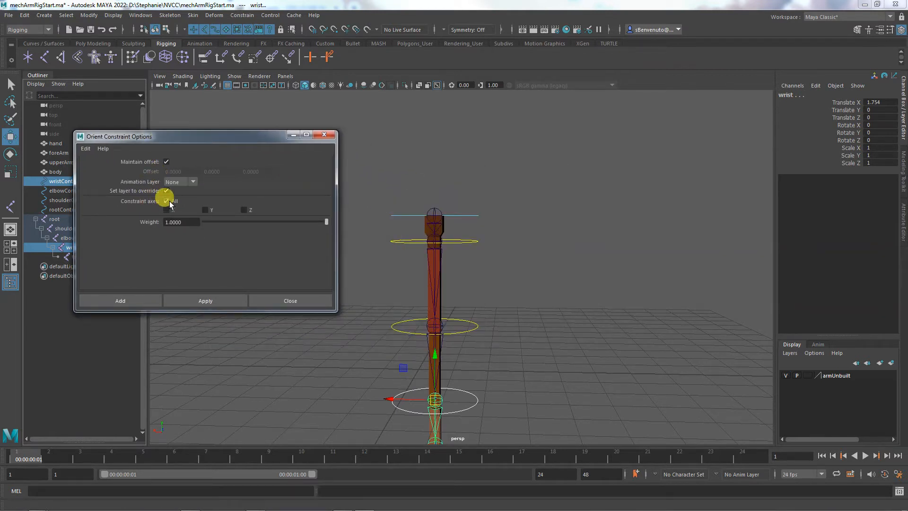
left_click_drag(204, 130, 683, 100)
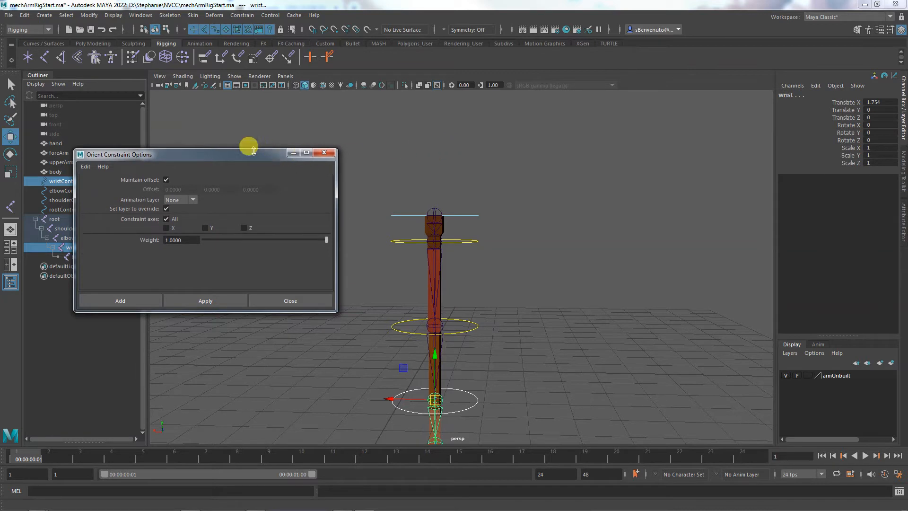
left_click_drag(250, 157, 714, 212)
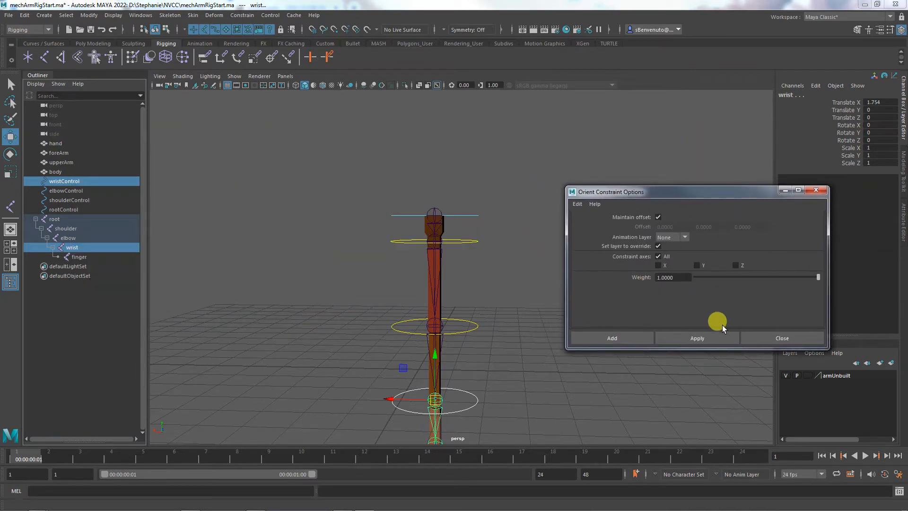
left_click(718, 336)
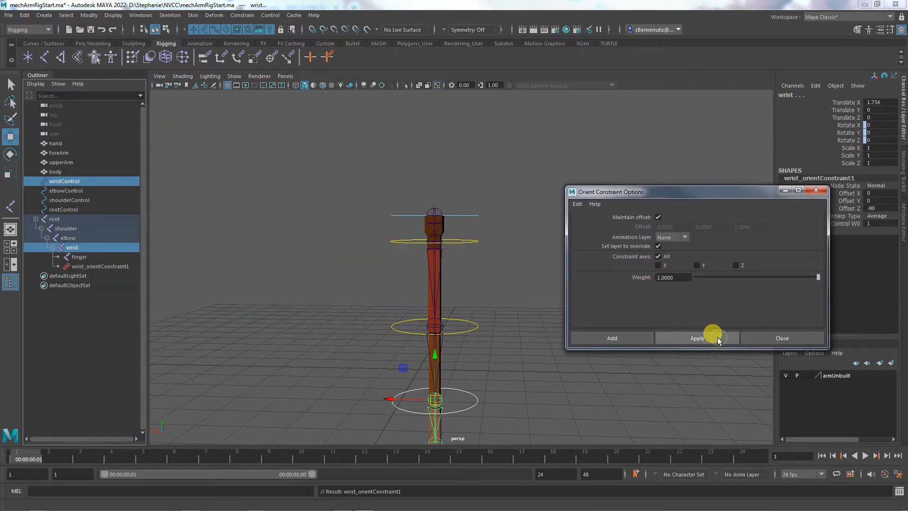
Test the wrist constraint by rotating wristControl about 54° around X, and undo the rotation.
left_click(500, 365)
right_click_drag(463, 394, 512, 348, "alt")
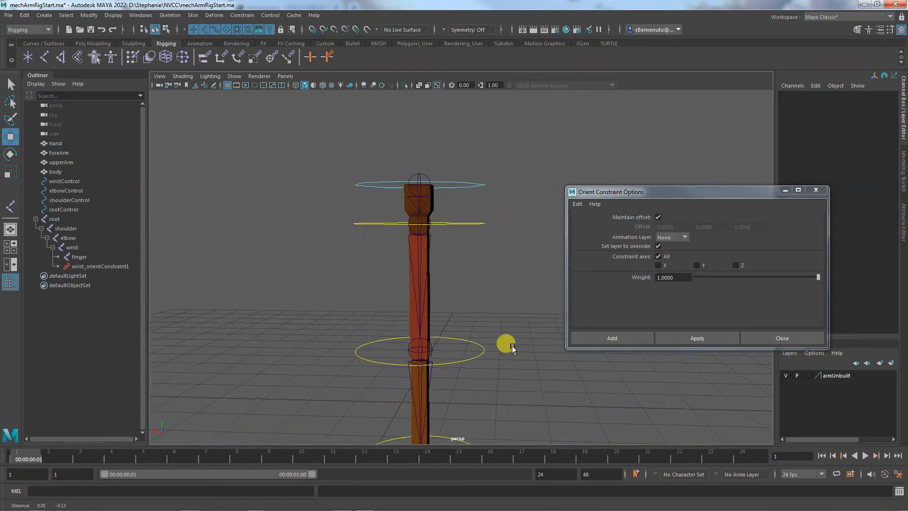
middle_click_drag(511, 349, 449, 330, "alt")
left_click(447, 336)
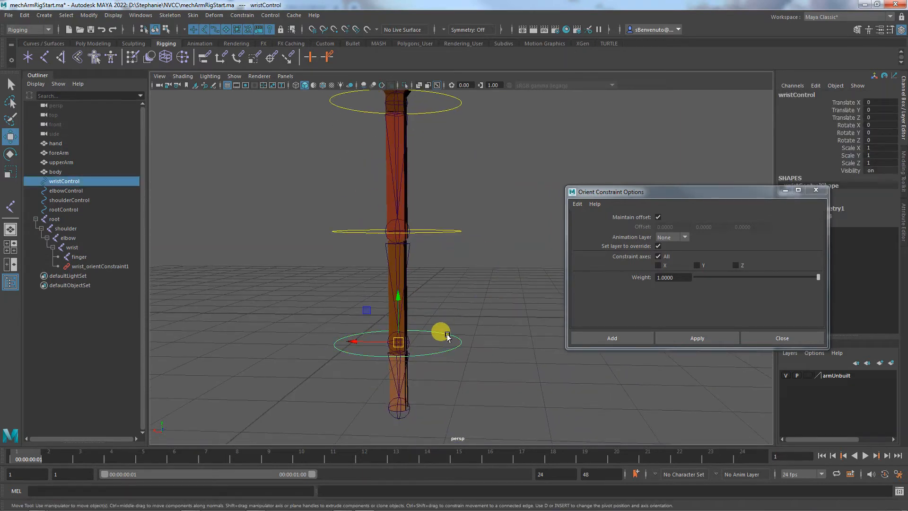
key("e")
left_click_drag(398, 319, 392, 297)
key("ctrl+z")
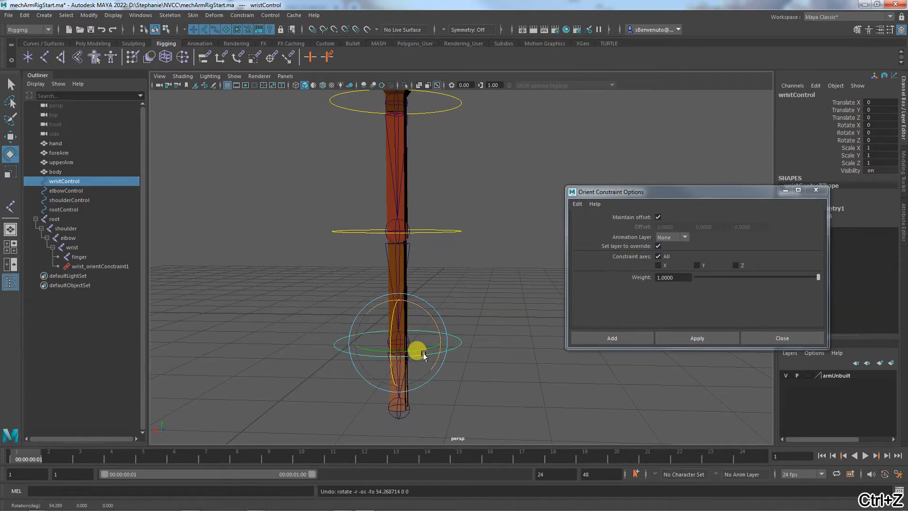
Try moving wristControl along X to about 0.94, and undo the move.
key("w")
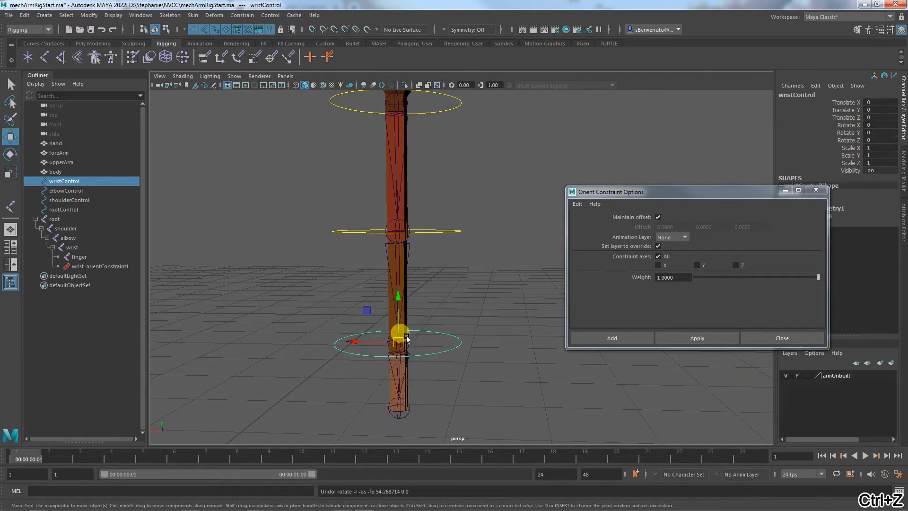
left_click_drag(368, 336, 320, 332)
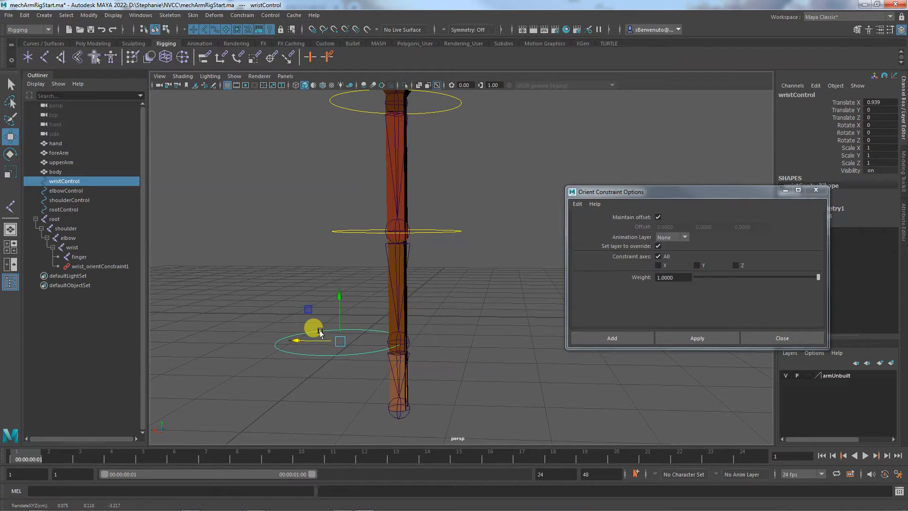
key("ctrl+z")
Orient-constrain the elbow joint to elbowControl with the same options: Maintain offset on, all axes, weight 1.
left_click_drag(450, 265, 466, 355, "alt")
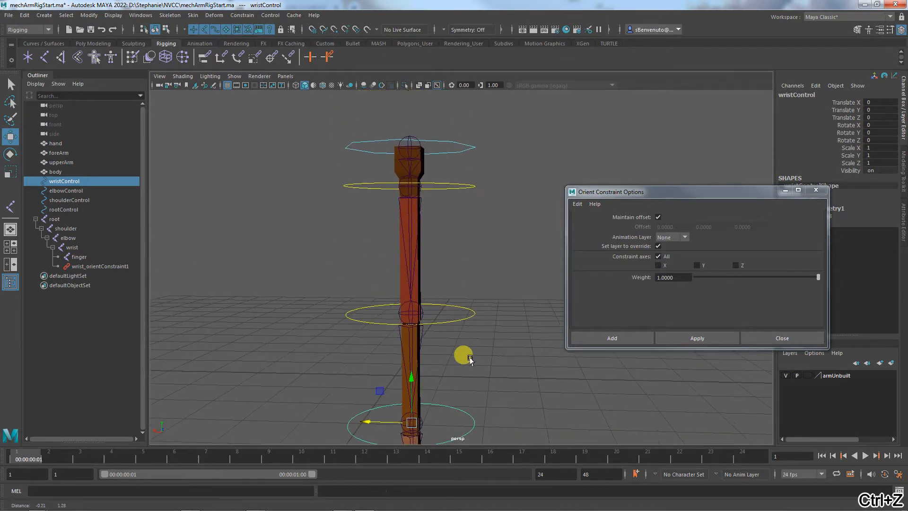
left_click(466, 311)
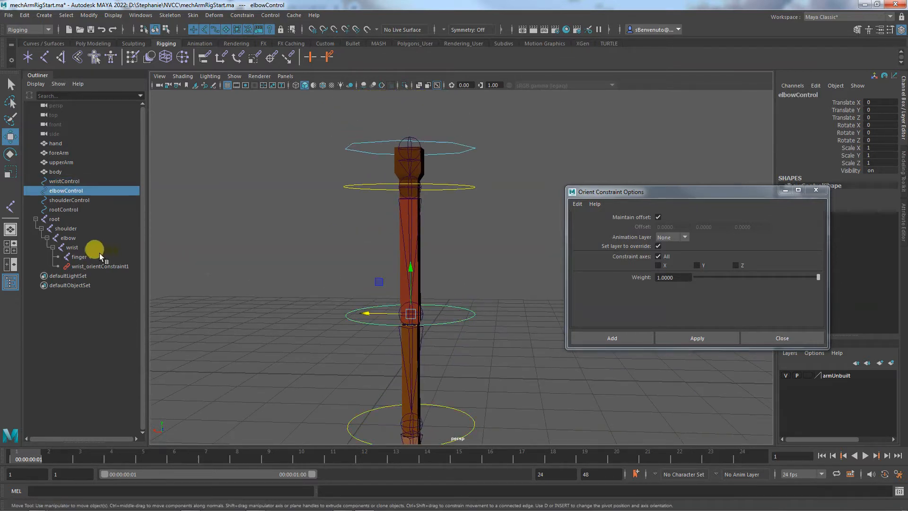
left_click(69, 238, "ctrl")
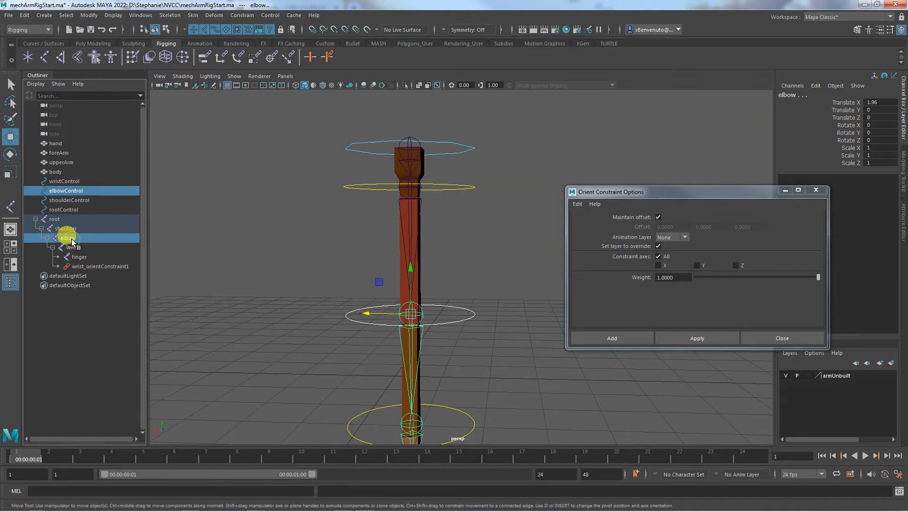
left_click(687, 340)
Orient-constrain the shoulder joint to shoulderControl with Maintain offset on, all axes and a weight of 1, and close the constraint options.
left_click(461, 187)
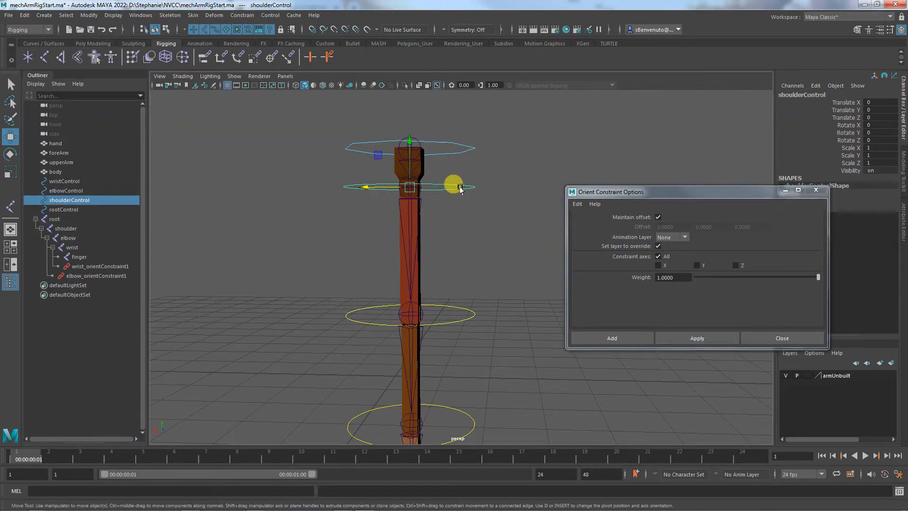
left_click(65, 228, "shift")
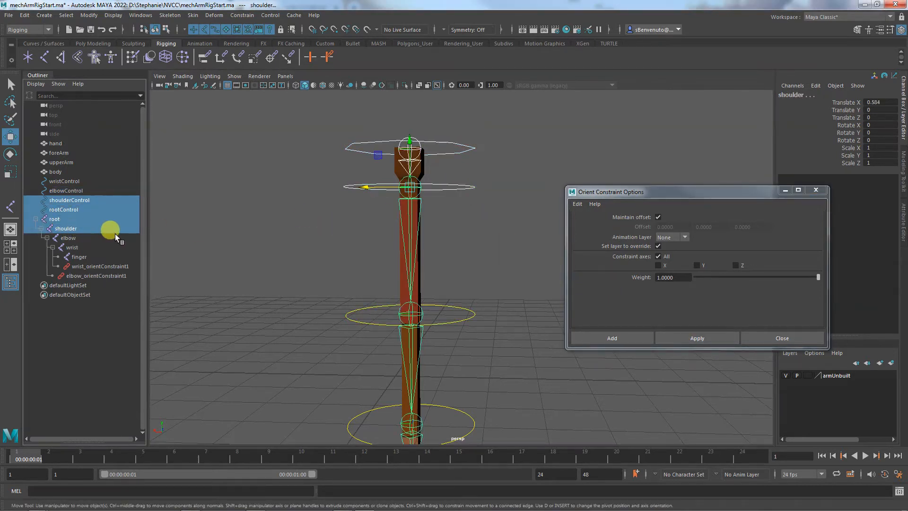
left_click(74, 200)
left_click(71, 229, "ctrl")
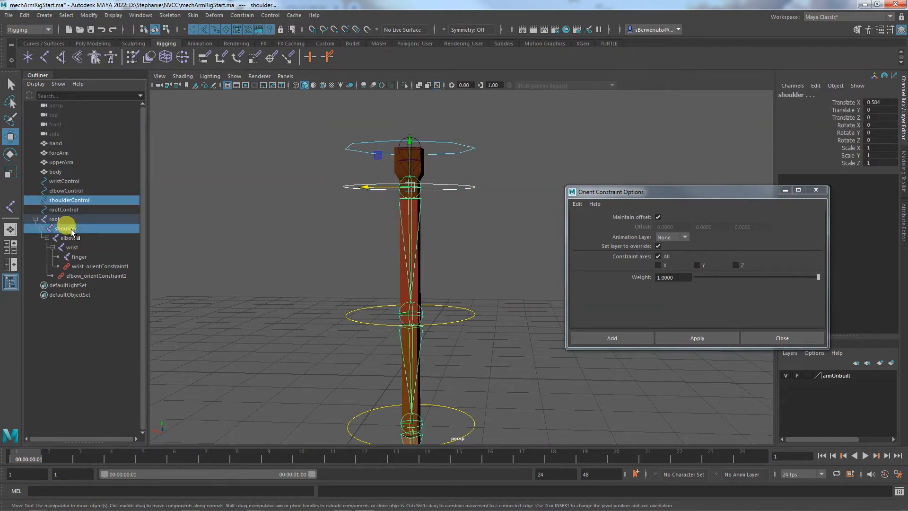
left_click(691, 333)
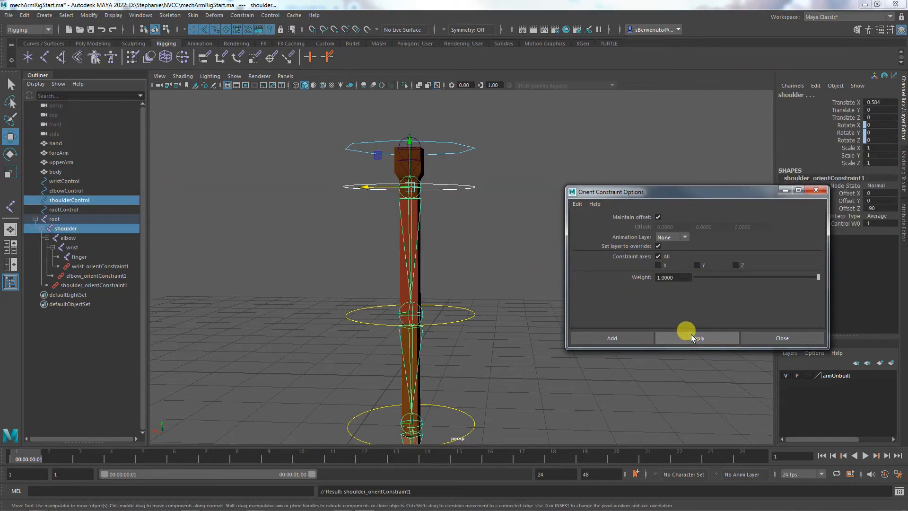
left_click(786, 339)
middle_click_drag(269, 172, 271, 173)
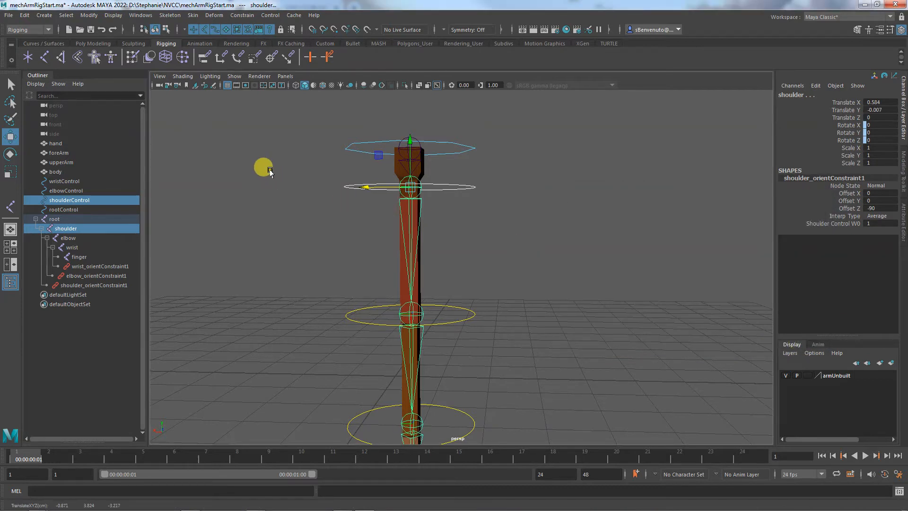
key("ctrl+z")
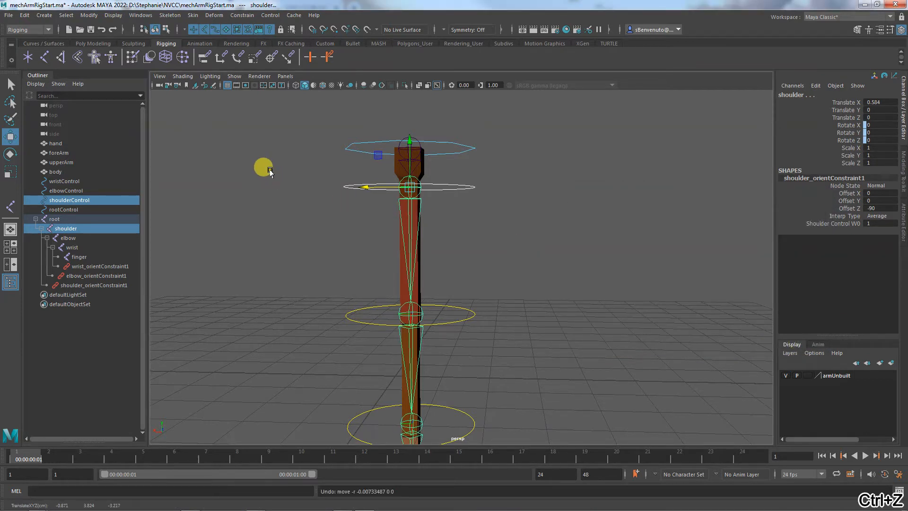
left_click(270, 171)
Parent-constrain the root joint to rootControl with Maintain offset on, all translate and rotate axes, and a weight of 1.
left_click(440, 184)
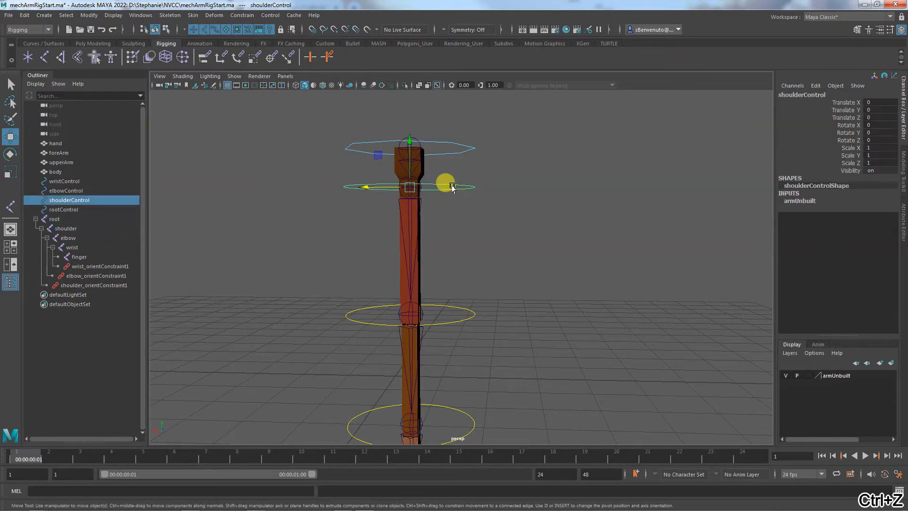
left_click_drag(270, 168, 324, 247, "alt")
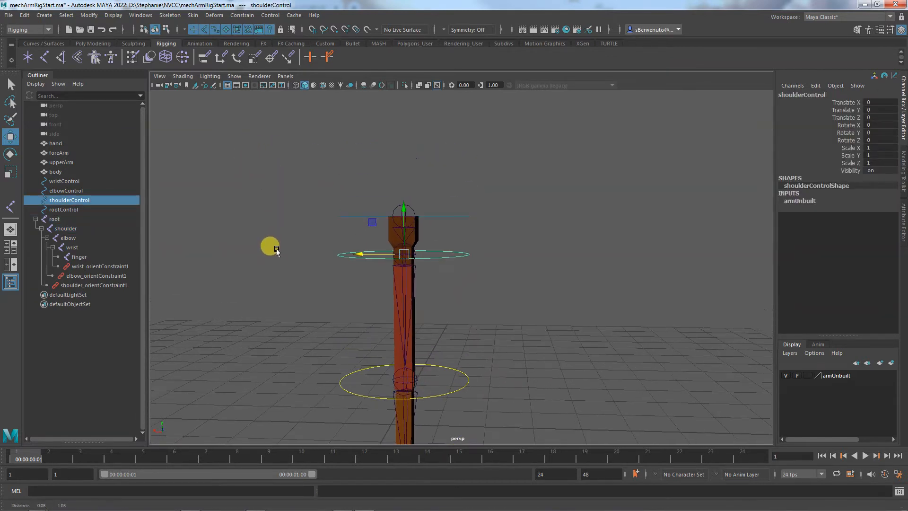
left_click(342, 215)
left_click(56, 219, "ctrl")
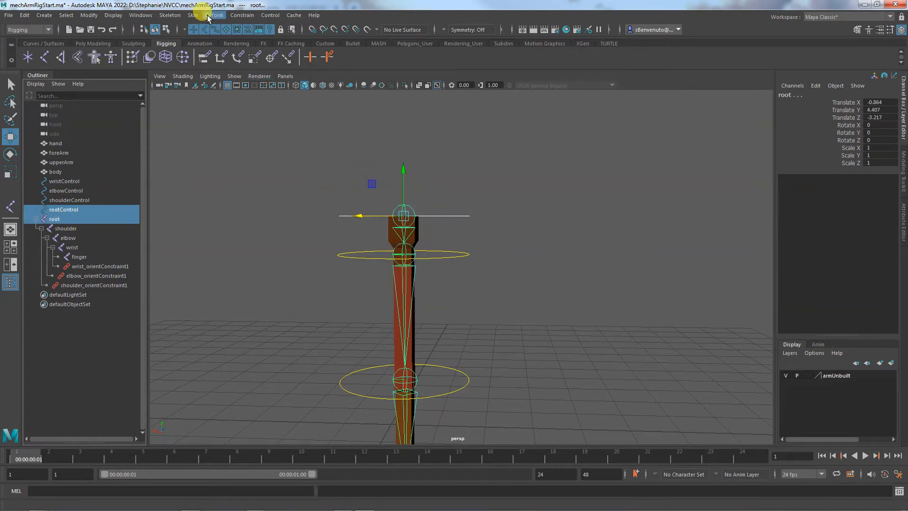
left_click(236, 16)
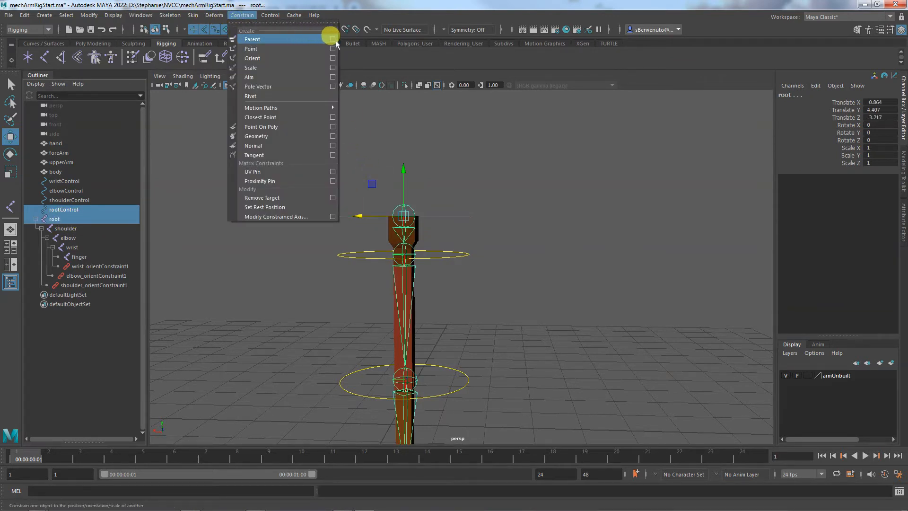
left_click(328, 32)
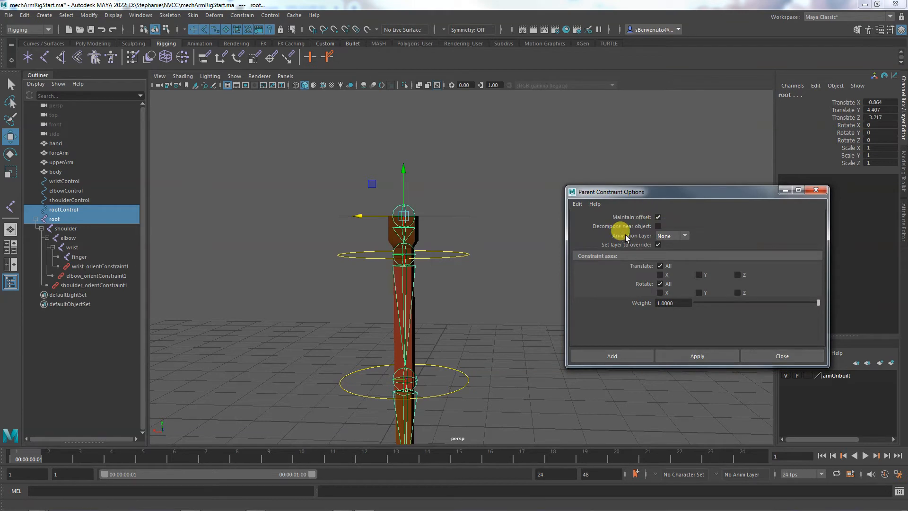
left_click(609, 356)
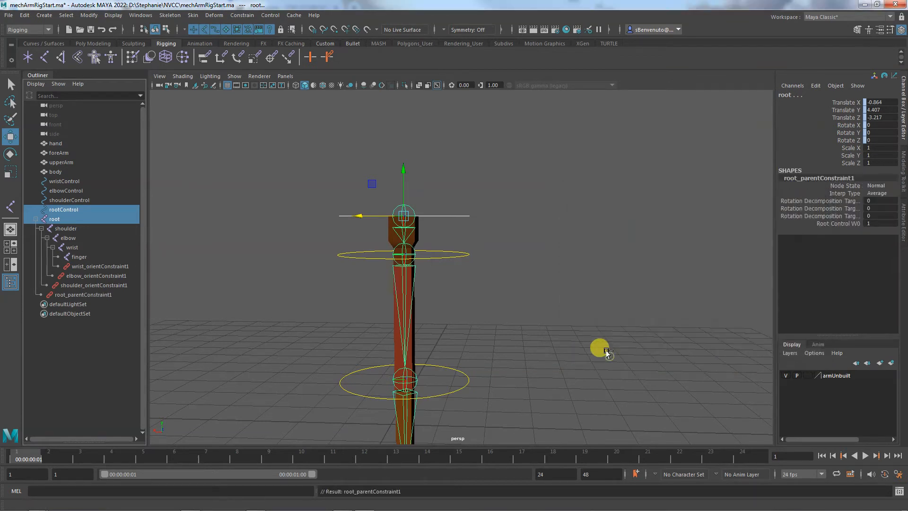
left_click(548, 285)
Test the root constraint by moving rootControl about 0.4 along X, and undo the move.
left_click(465, 216)
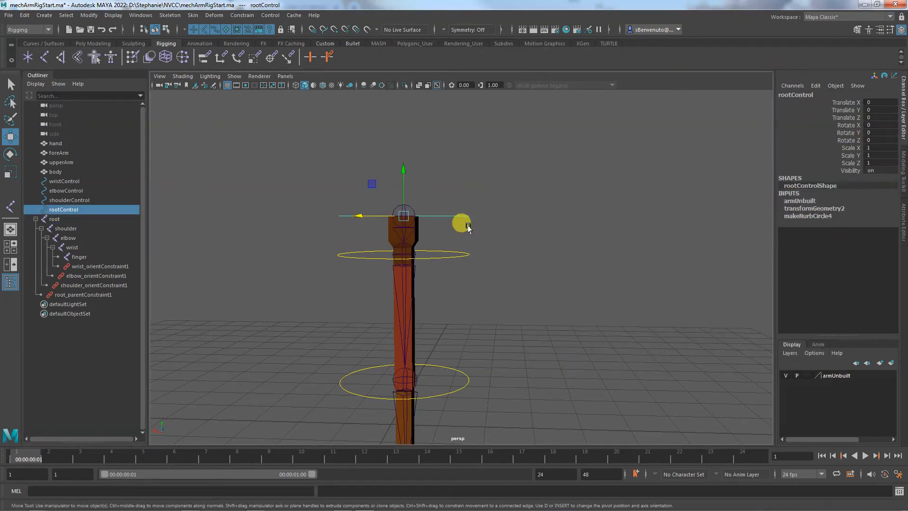
left_click_drag(356, 215, 333, 213)
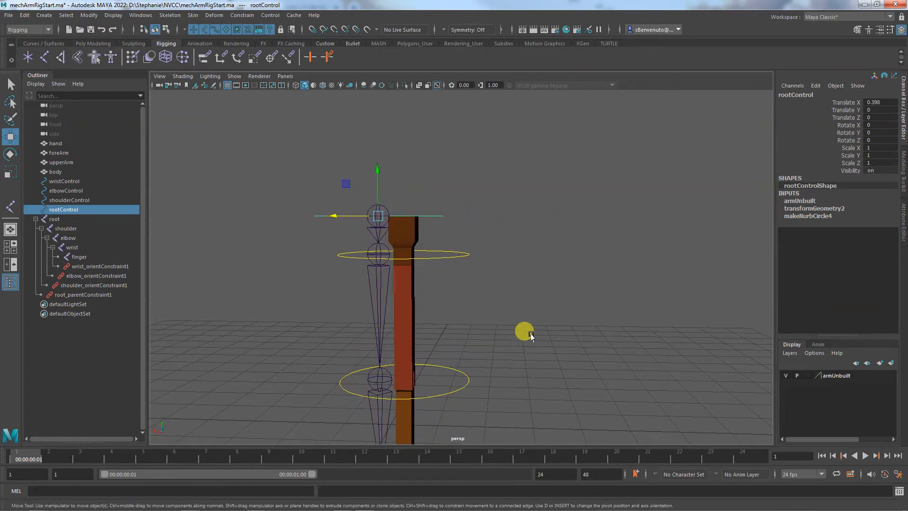
key("ctrl+z")
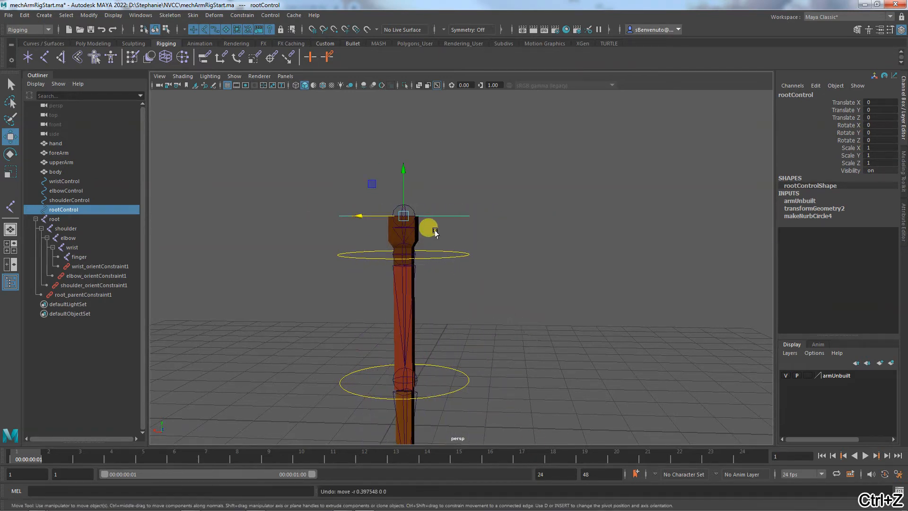
Test rotating rootControl around Z to about -86° and to about 75°, undoing each rotation.
key("e")
left_click_drag(438, 191, 524, 274)
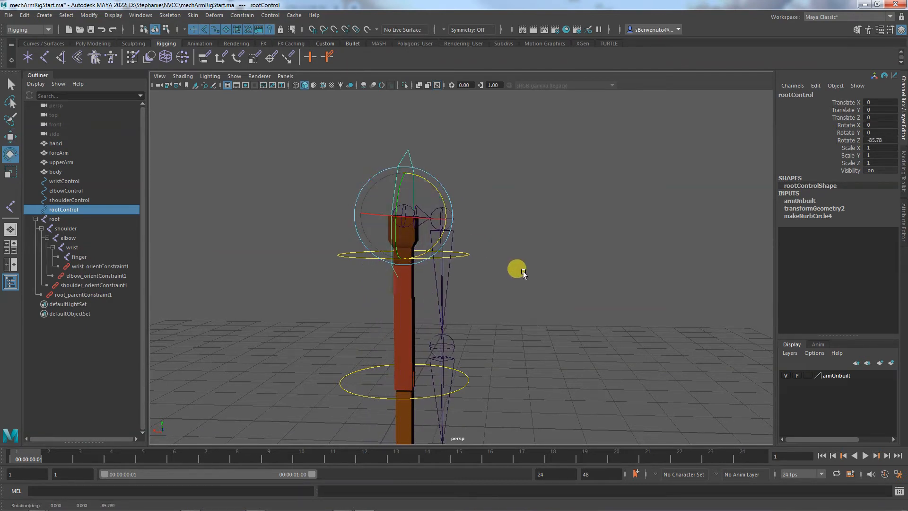
key("ctrl+z")
key("ctrl+z")
key("ctrl+z")
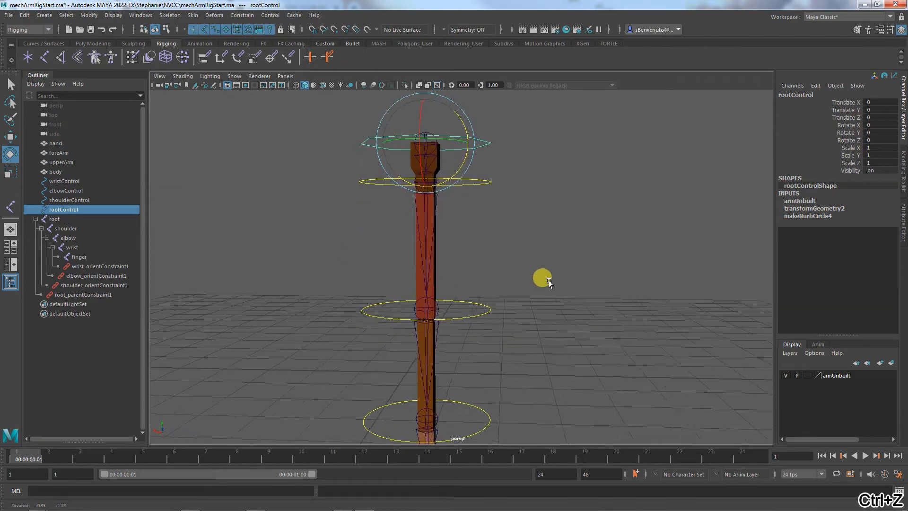
key("ctrl+z")
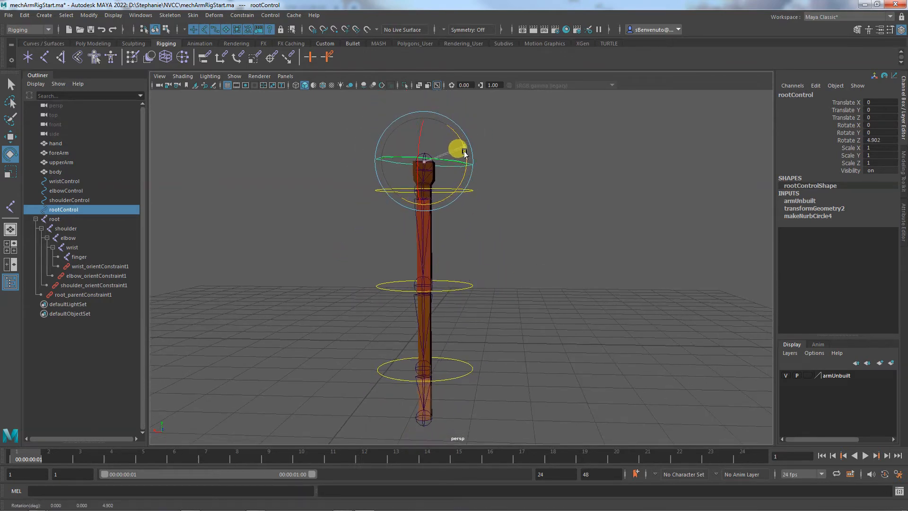
left_click_drag(459, 148, 421, 228)
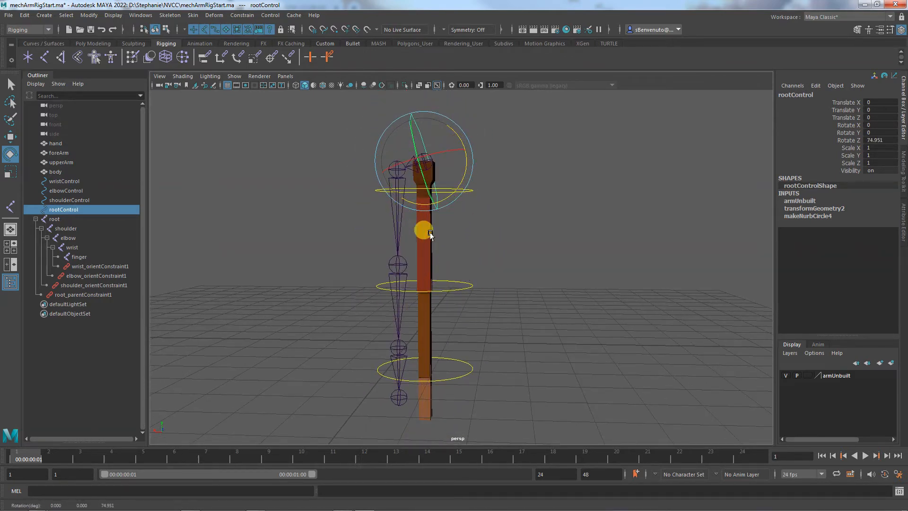
key("ctrl+z")
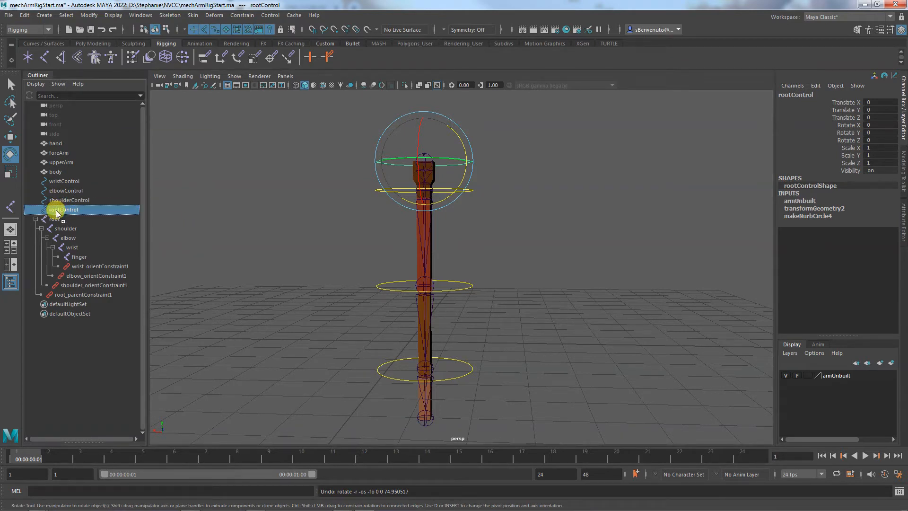
Parent shoulderControl under rootControl, test it by rotating rootControl about 52° around Z, and undo the rotation.
middle_click_drag(56, 214, 51, 205)
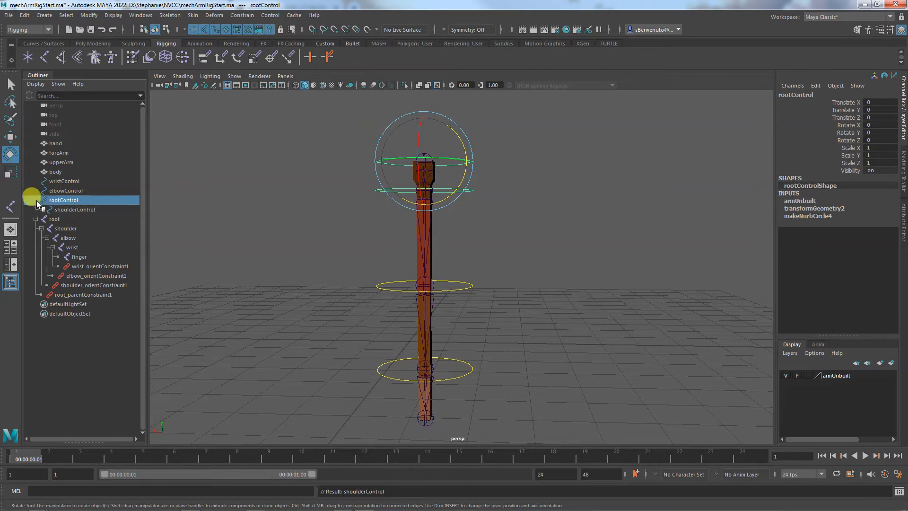
left_click_drag(454, 126, 402, 185)
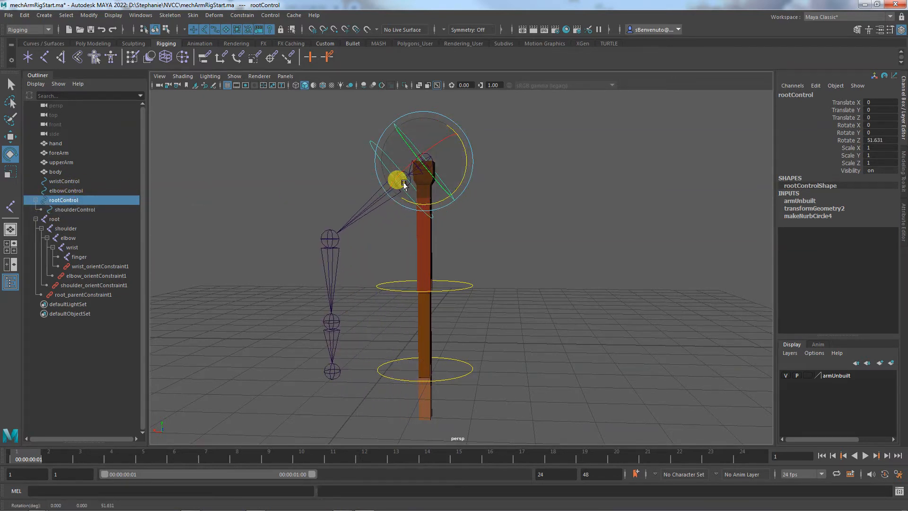
key("ctrl+z")
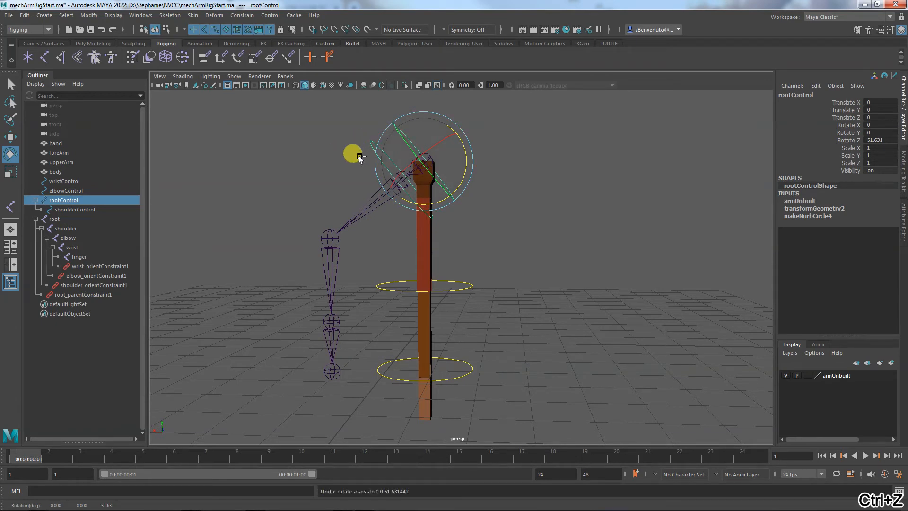
Parent elbowControl under shoulderControl, and wristControl under elbowControl.
left_click(58, 191)
left_click_drag(59, 193, 72, 210)
left_click(62, 182)
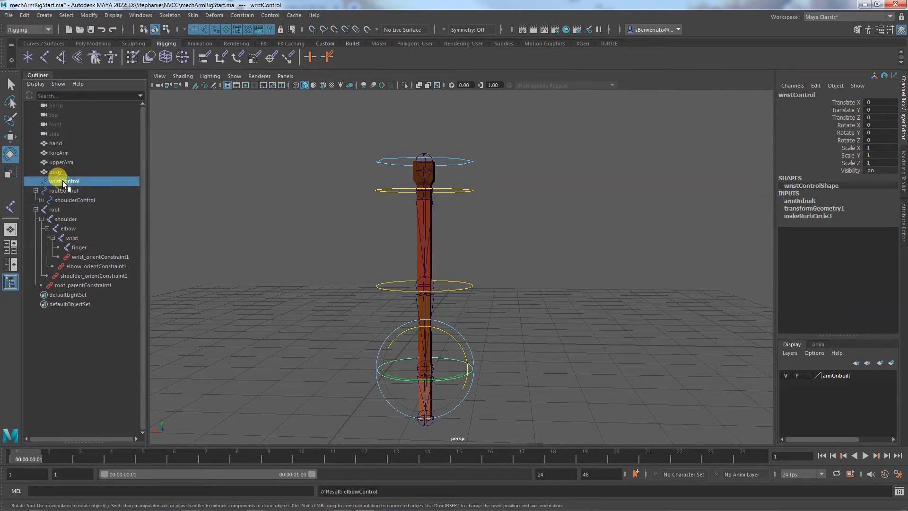
left_click(41, 200)
left_click_drag(70, 184, 75, 209)
left_click(47, 200)
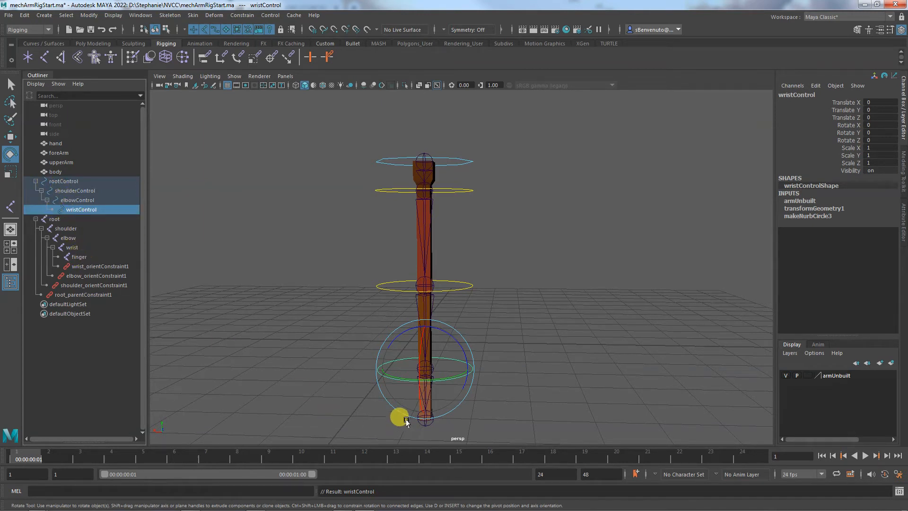
Test the control hierarchy by rotating rootControl about -94° around Z and about -41° around X, undoing each rotation.
left_click(514, 160)
left_click(467, 162)
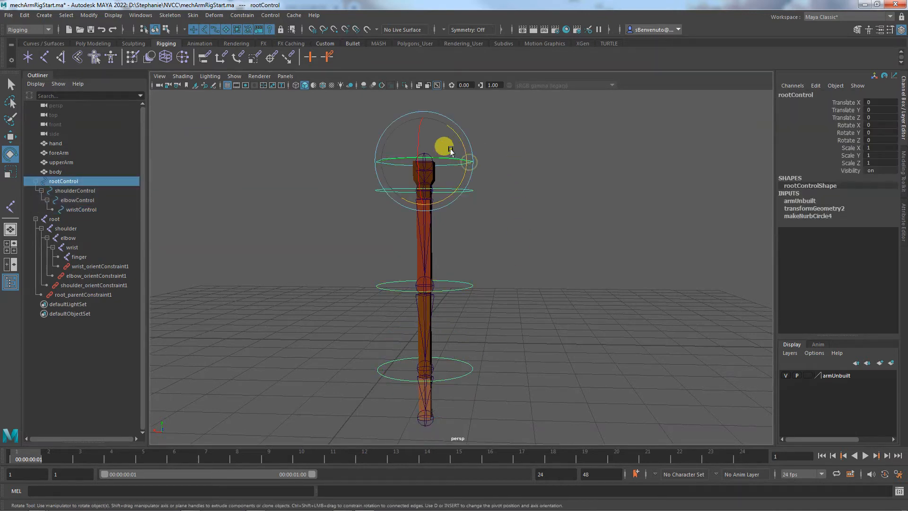
left_click_drag(444, 150, 392, 124)
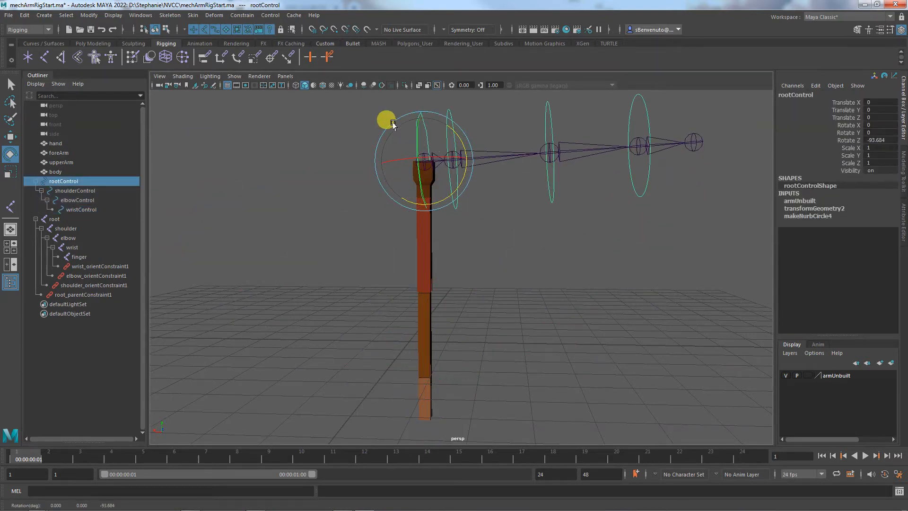
key("ctrl+z")
left_click_drag(419, 172, 422, 194)
key("ctrl+z")
Test moving rootControl about -0.5 along X with its child controls, and undo the move.
key("w")
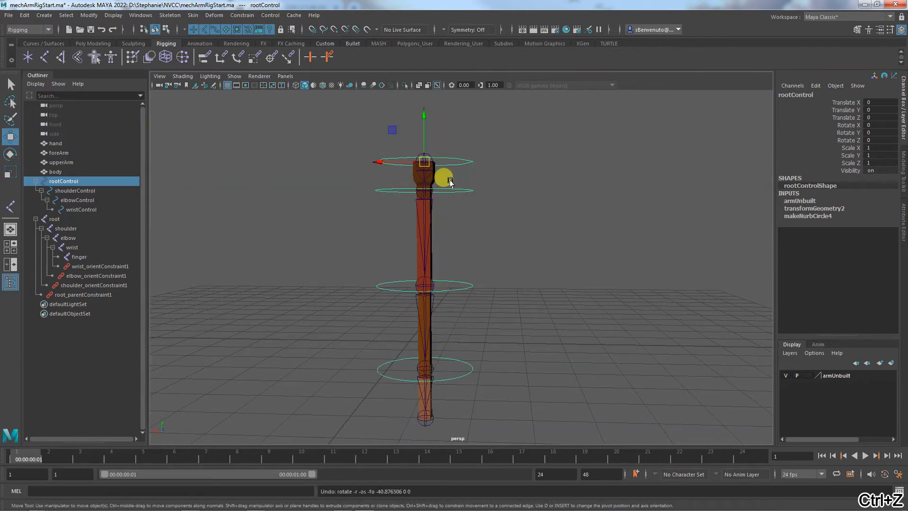
mouse_move(396, 166)
left_mouse_down()
mouse_move(340, 162)
mouse_move(467, 170)
mouse_move(402, 178)
left_mouse_up()
key("ctrl+z")
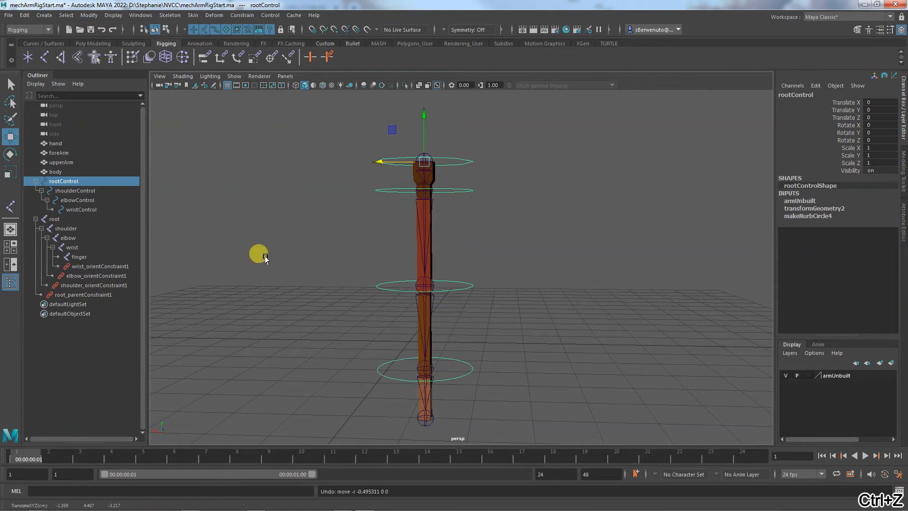
Parent the body geometry under the root joint and the upperArm geometry under the shoulder joint.
left_click_drag(276, 267, 414, 241, "alt")
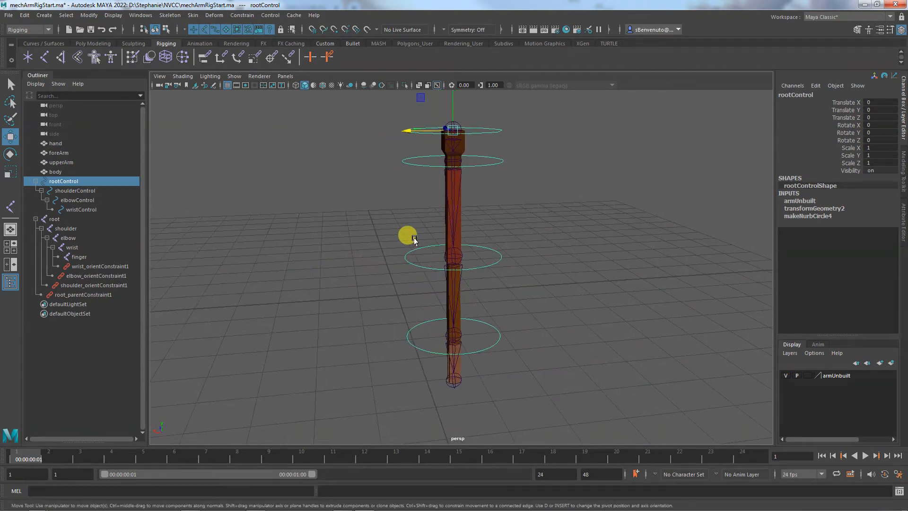
left_click(460, 235)
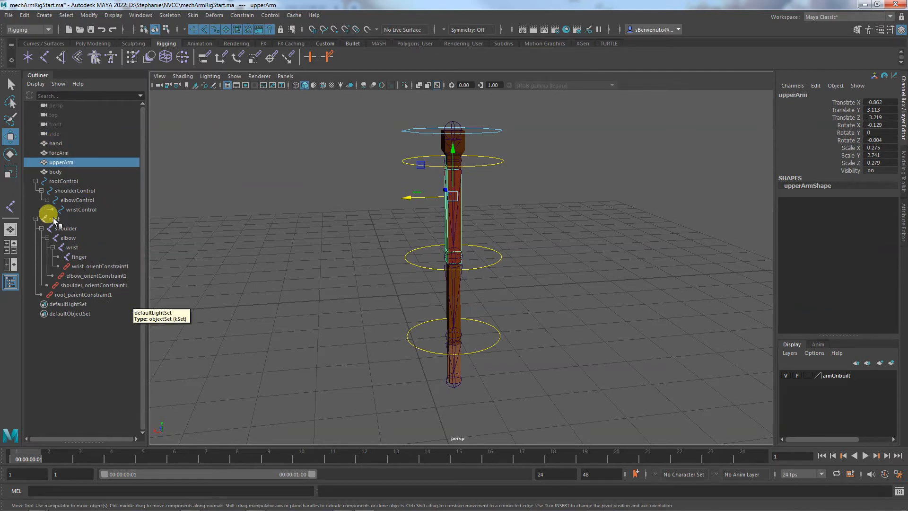
left_click(52, 173)
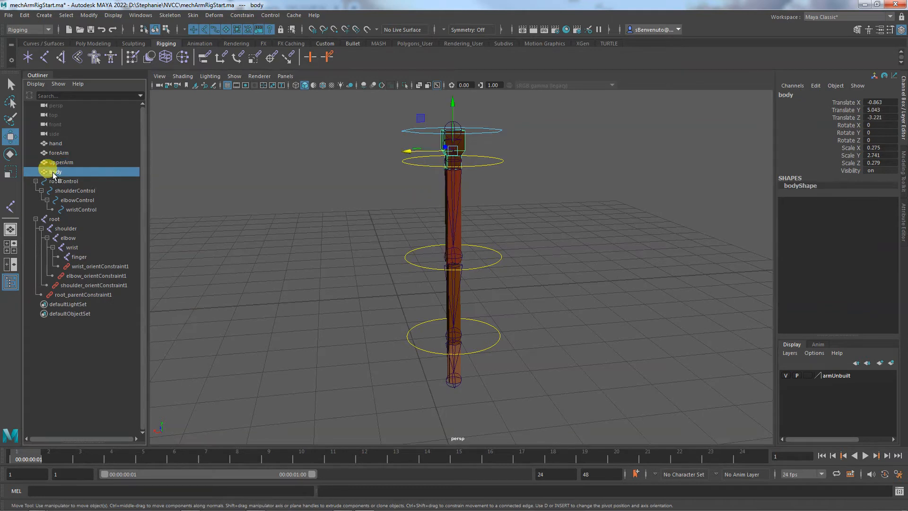
left_click_drag(52, 173, 49, 220)
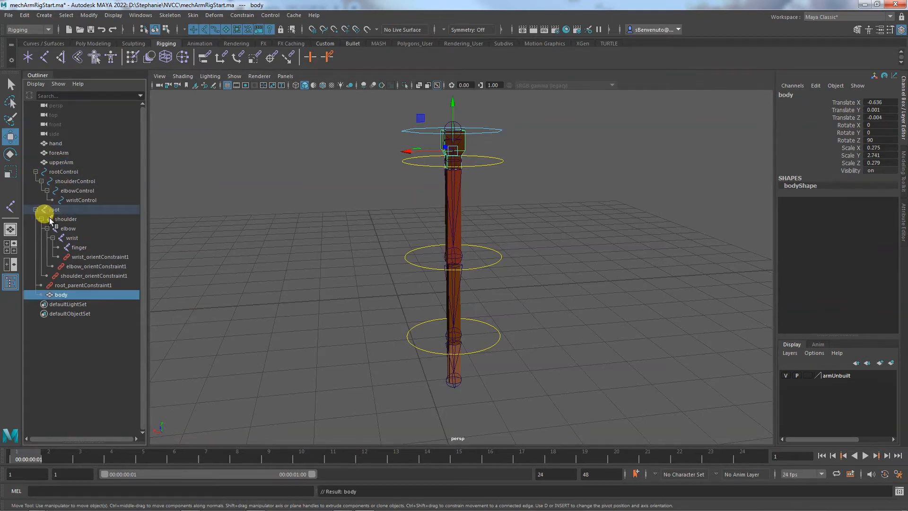
left_click(60, 144)
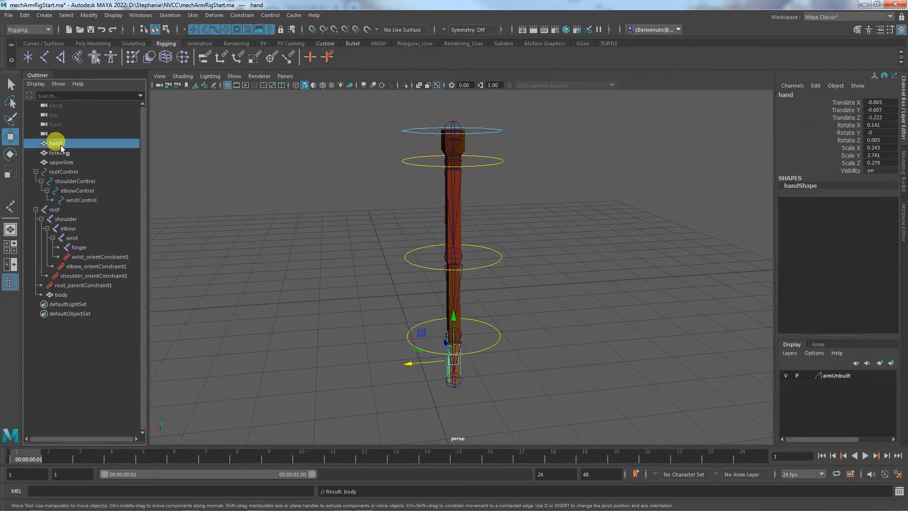
left_click(61, 162)
left_click_drag(62, 174, 61, 220)
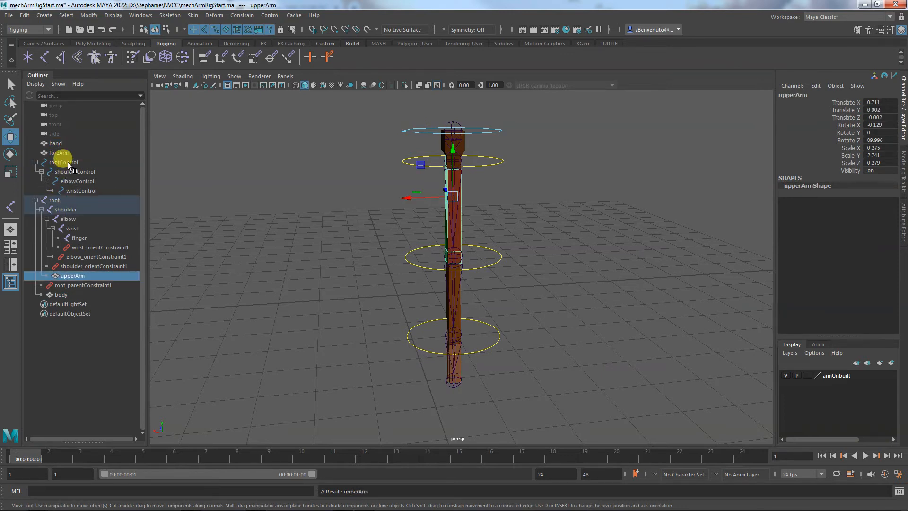
Test rootControl by moving it about 0.43 along X and rotating it about 68° around X, undoing each change.
left_click(500, 131)
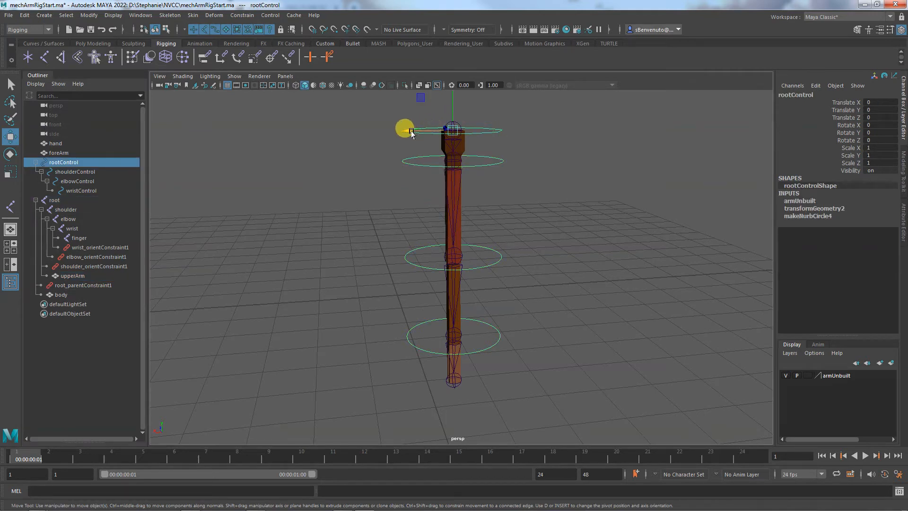
left_click_drag(410, 132, 385, 137)
key("ctrl+z")
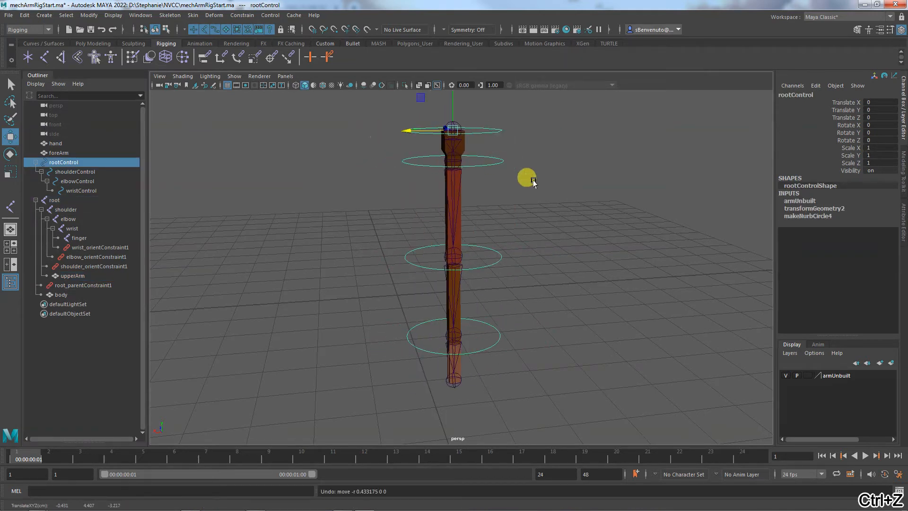
left_click_drag(563, 230, 516, 277, "alt")
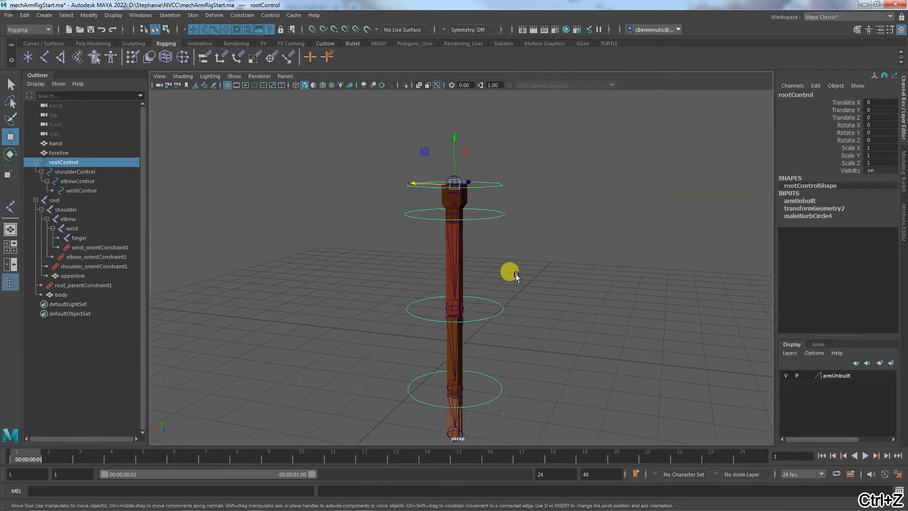
key("e")
left_click_drag(432, 158, 452, 141)
key("ctrl+z")
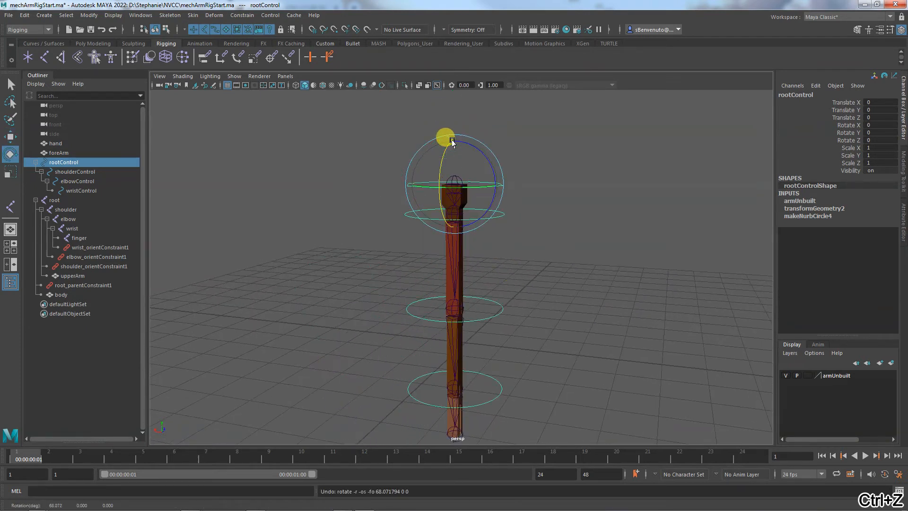
Test shoulderControl by rotating it about 16° around X and about -43° around Z, undoing each rotation.
left_click(501, 215)
mouse_move(442, 193)
left_mouse_down()
mouse_move(441, 168)
mouse_move(439, 183)
left_mouse_up()
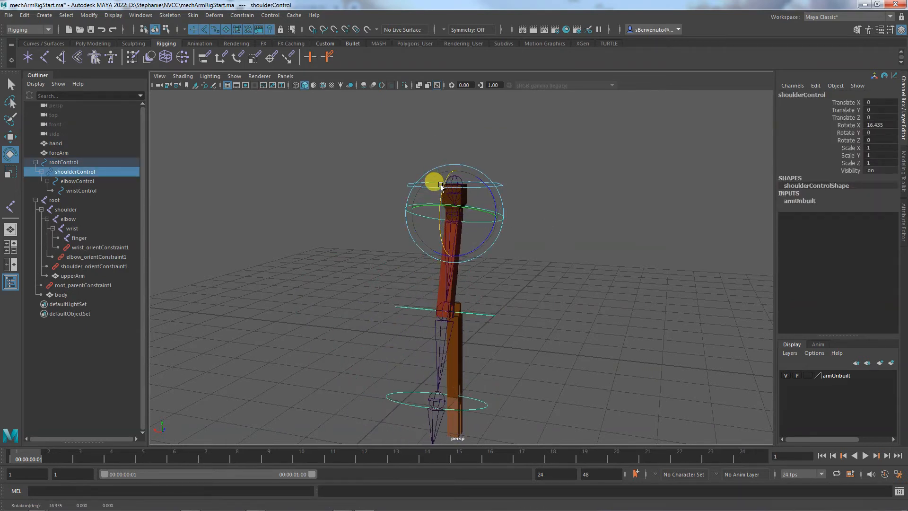
key("ctrl+z")
left_click_drag(492, 198, 463, 177)
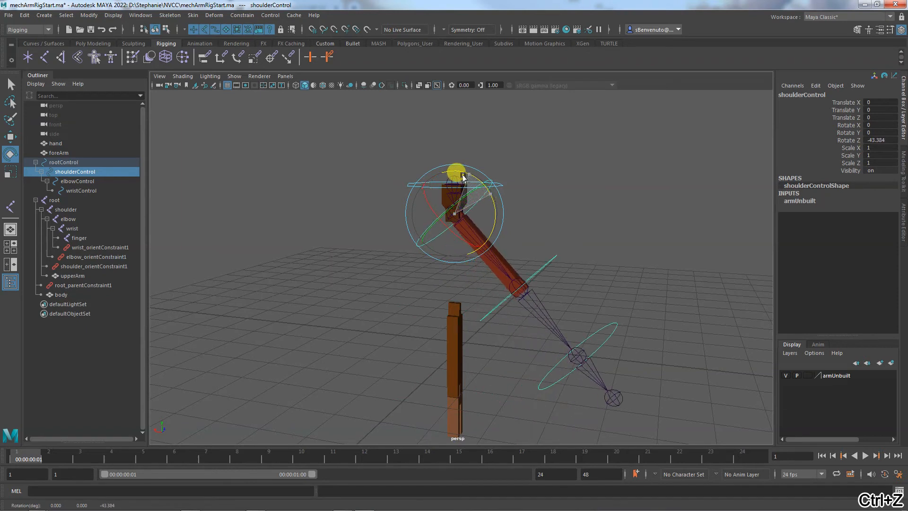
key("ctrl+z")
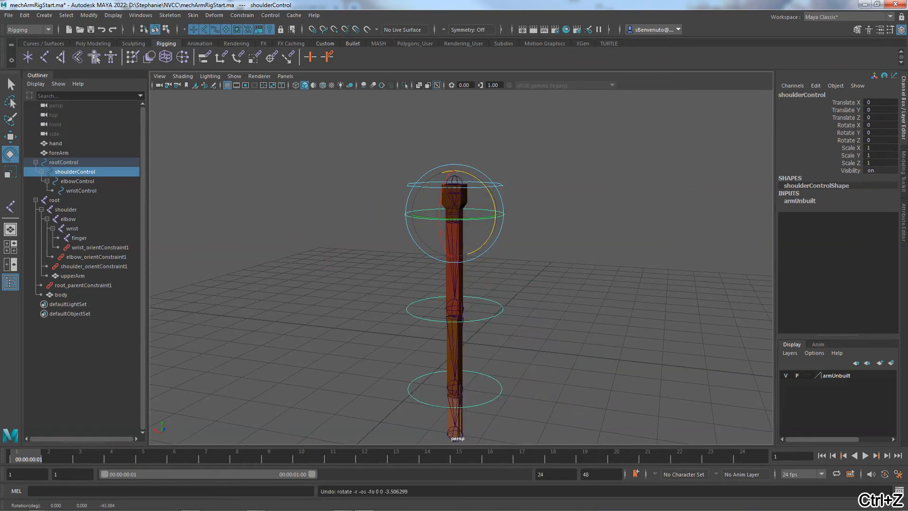
Parent the foreArm geometry under the elbow joint and the hand geometry under the wrist joint.
middle_click_drag(542, 334, 545, 255, "alt")
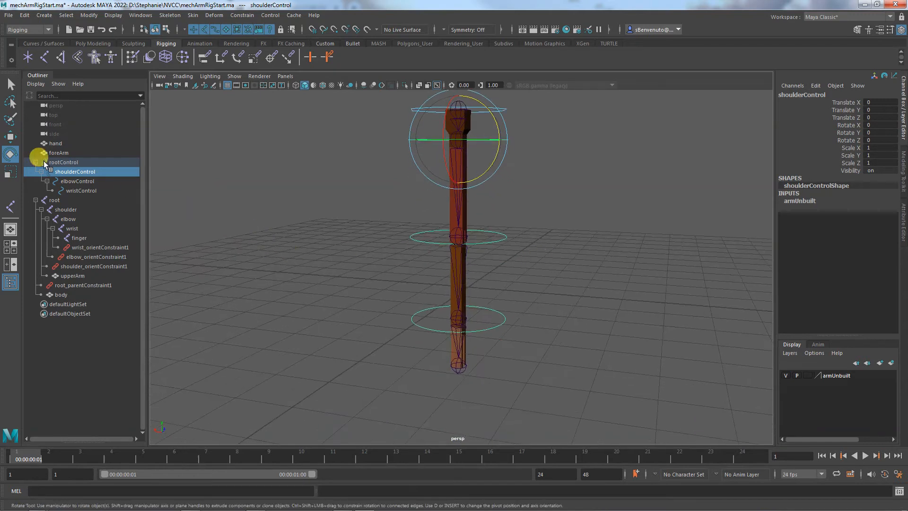
left_click_drag(55, 152, 65, 220)
left_click(56, 143)
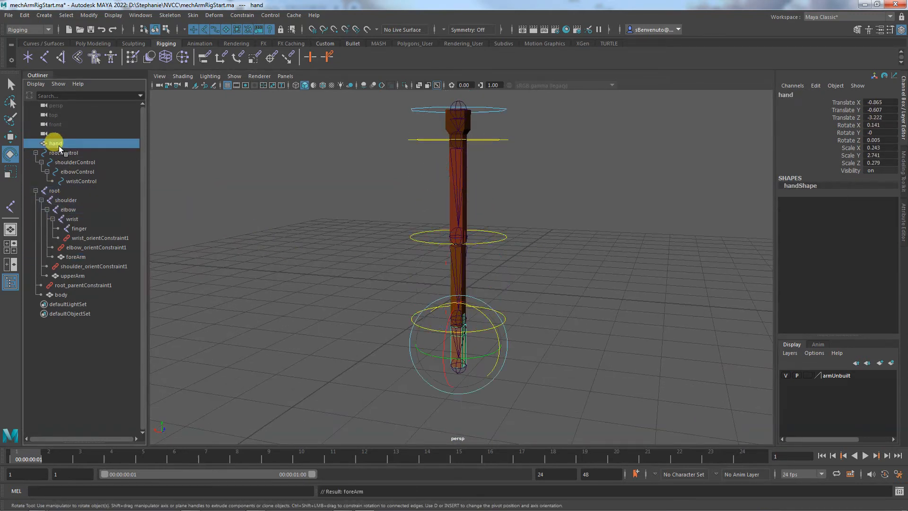
left_click_drag(55, 146, 70, 220)
Test the hand geometry by rotating wristControl about -17° around Z, and undo the rotation.
left_click(557, 327)
left_click(505, 320)
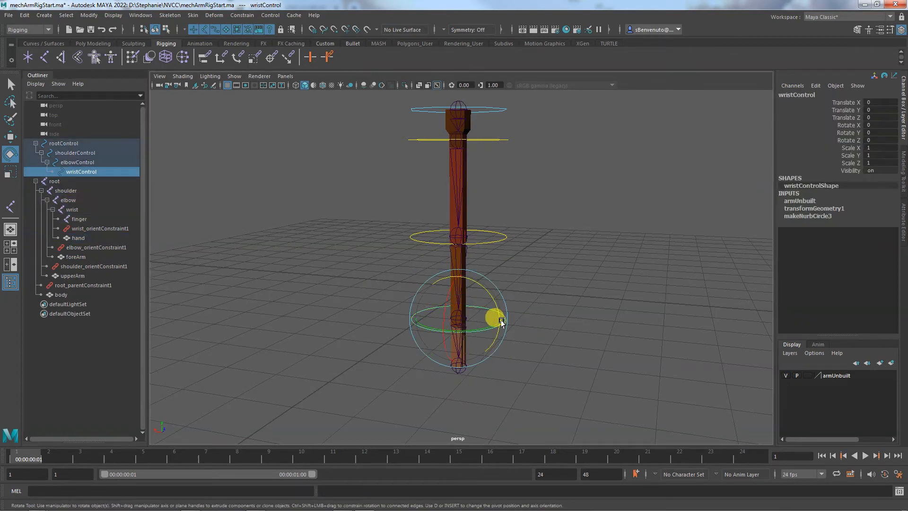
mouse_move(482, 298)
left_mouse_down()
mouse_move(466, 282)
mouse_move(478, 326)
mouse_move(467, 304)
left_mouse_up()
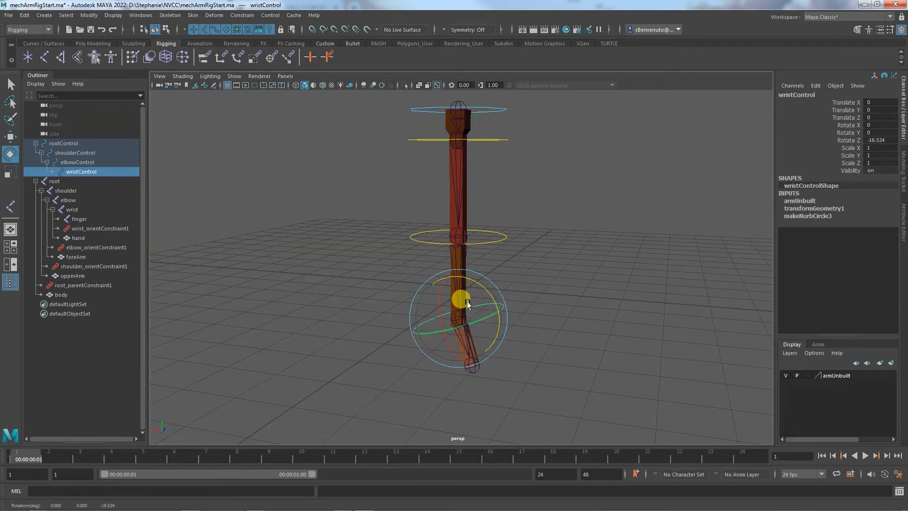
key("ctrl+z")
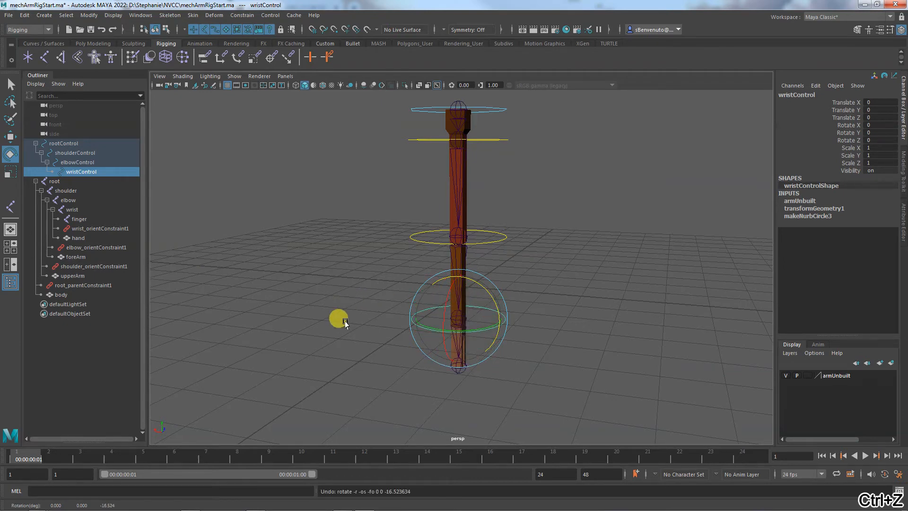
key("ctrl+z")
Hide the joints in the perspective viewport.
left_click_drag(338, 360, 375, 359, "alt")
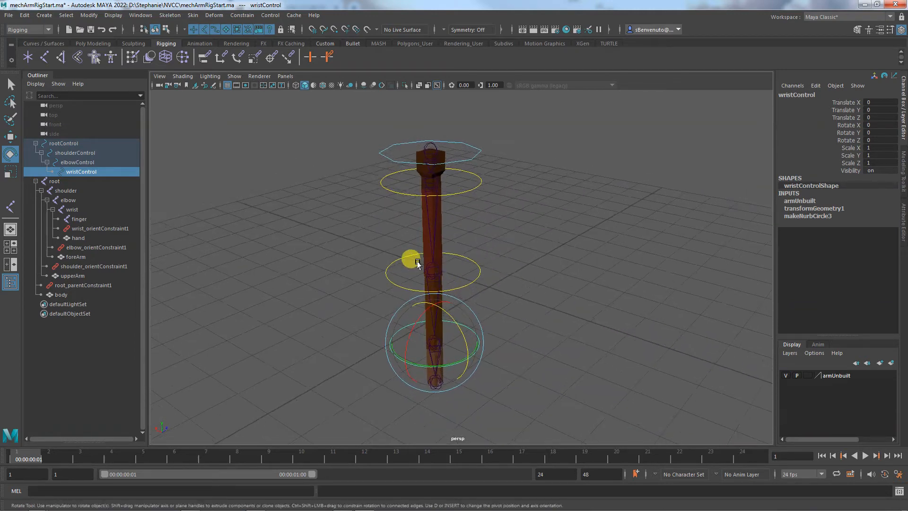
right_click_drag(411, 260, 523, 213, "alt")
left_click_drag(523, 213, 551, 381, "alt")
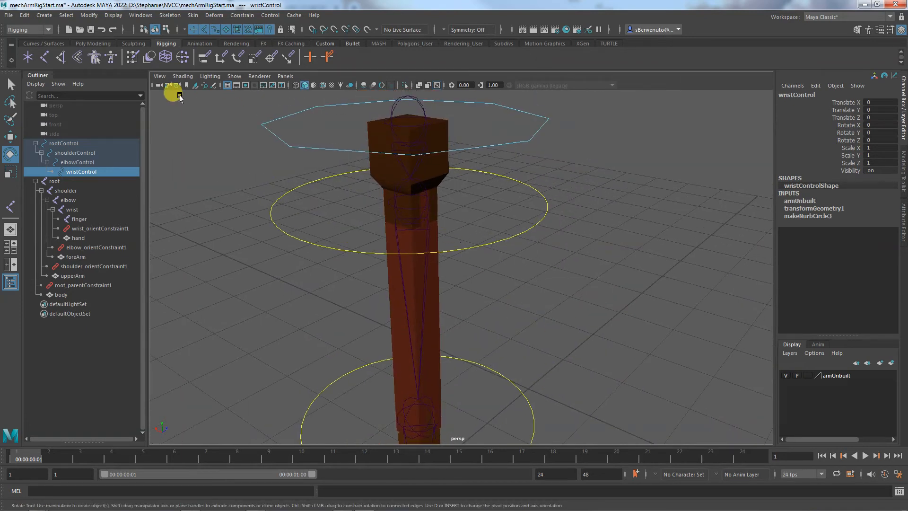
left_click(235, 76)
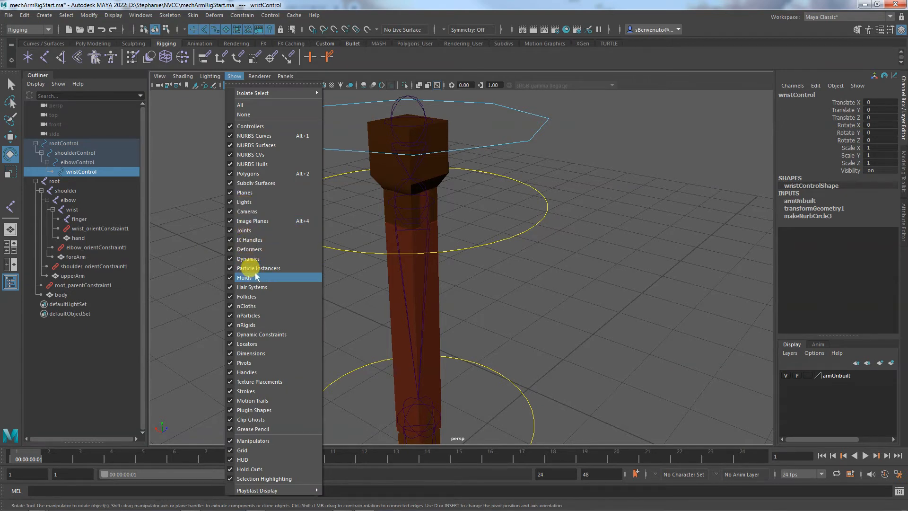
left_click(243, 230)
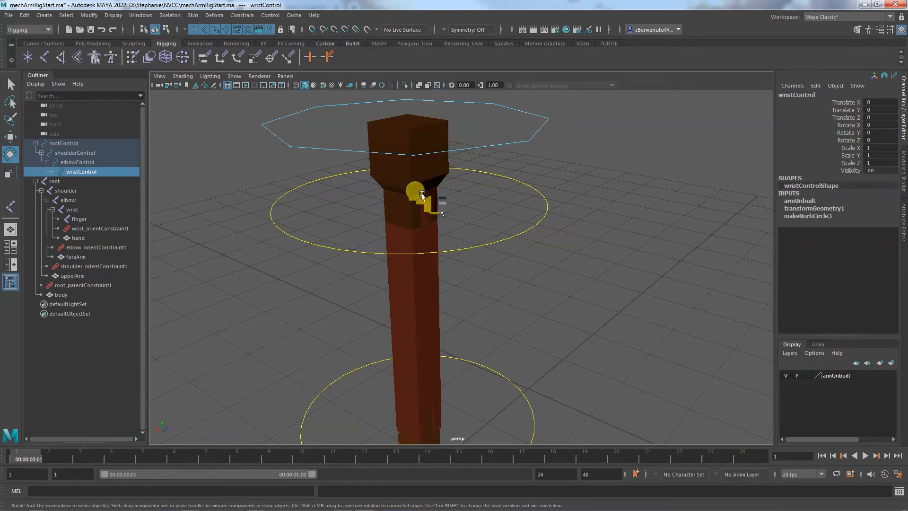
Test moving shoulderControl about -0.84 along X, and undo the move.
left_click(520, 235)
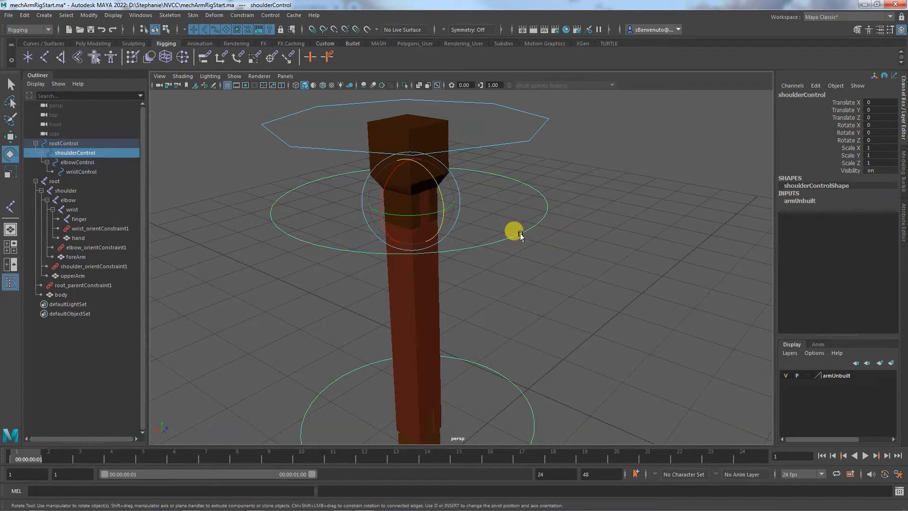
key("w")
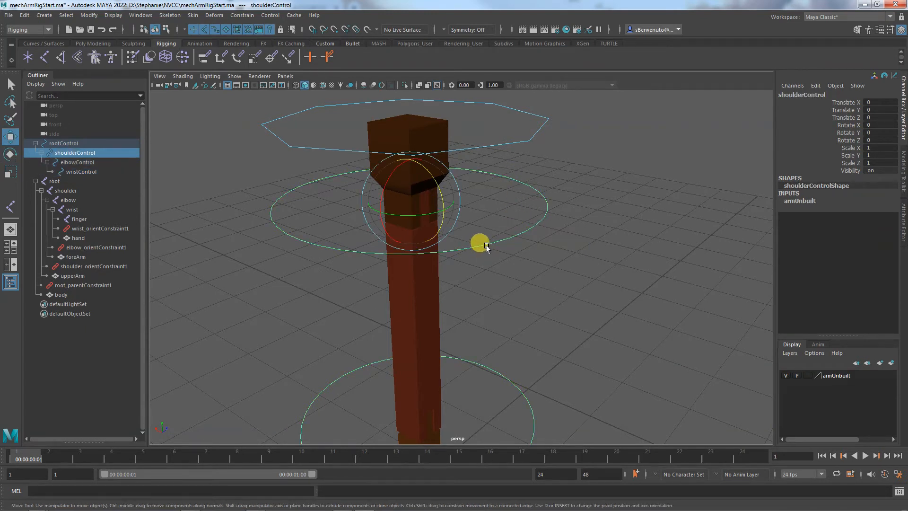
left_click_drag(390, 194, 463, 228)
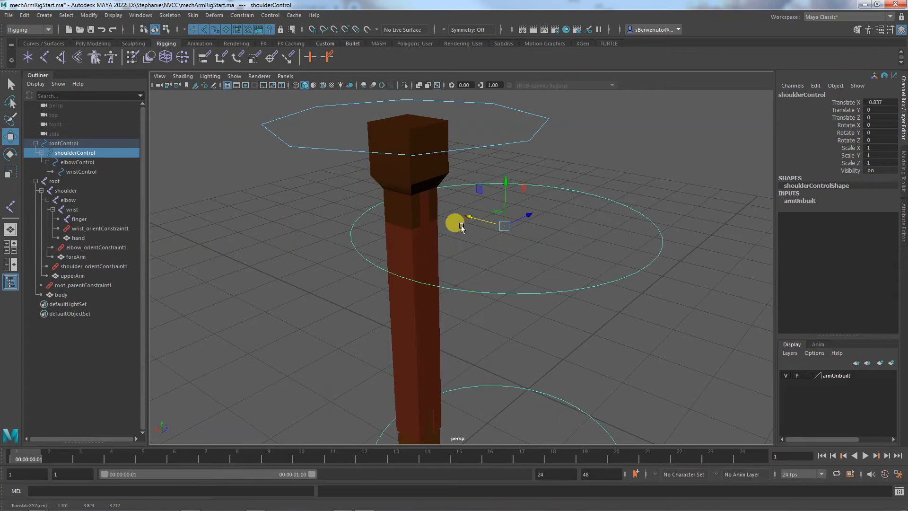
key("ctrl+z")
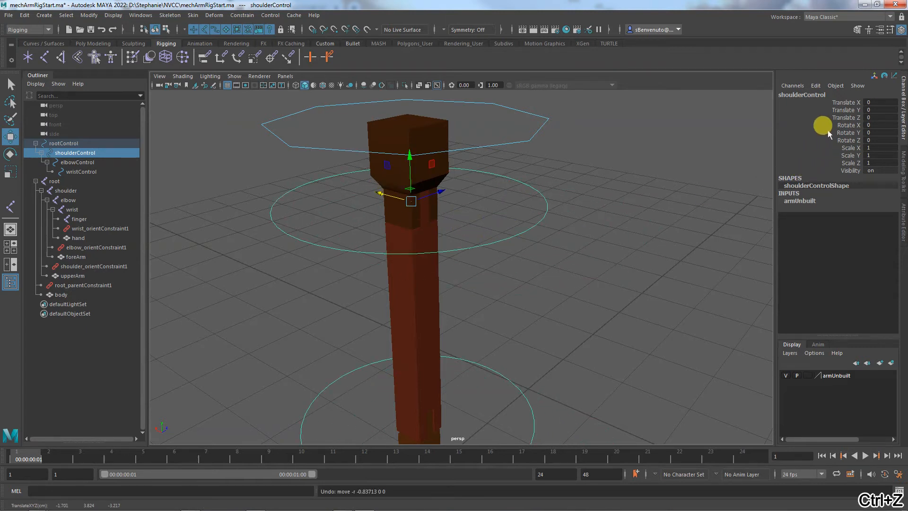
Lock and hide shoulderControl's Translate X, Y and Z channels, and undo the change.
left_click(845, 102)
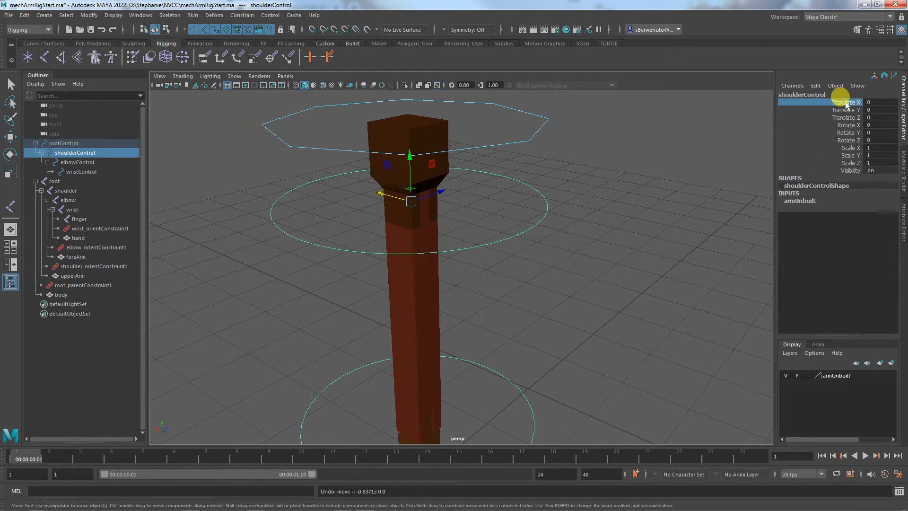
left_click_drag(846, 104, 843, 120)
right_click(842, 119)
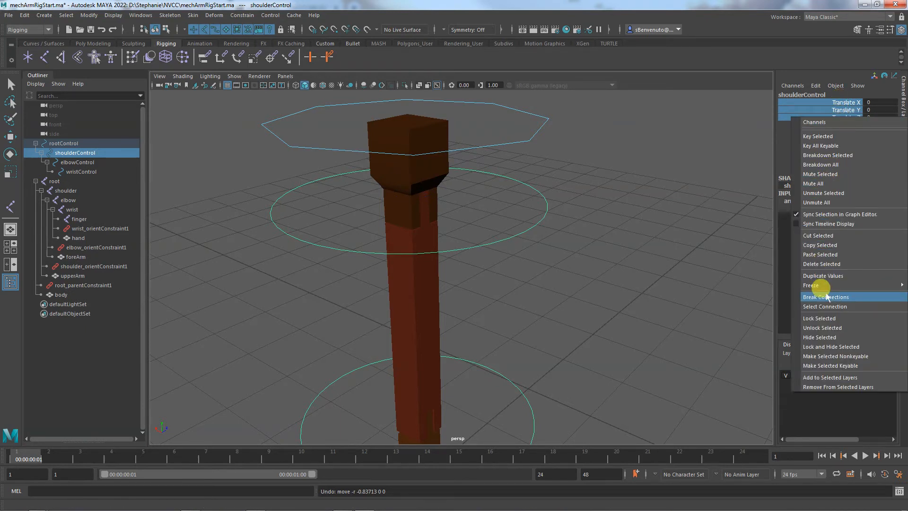
left_click(831, 347)
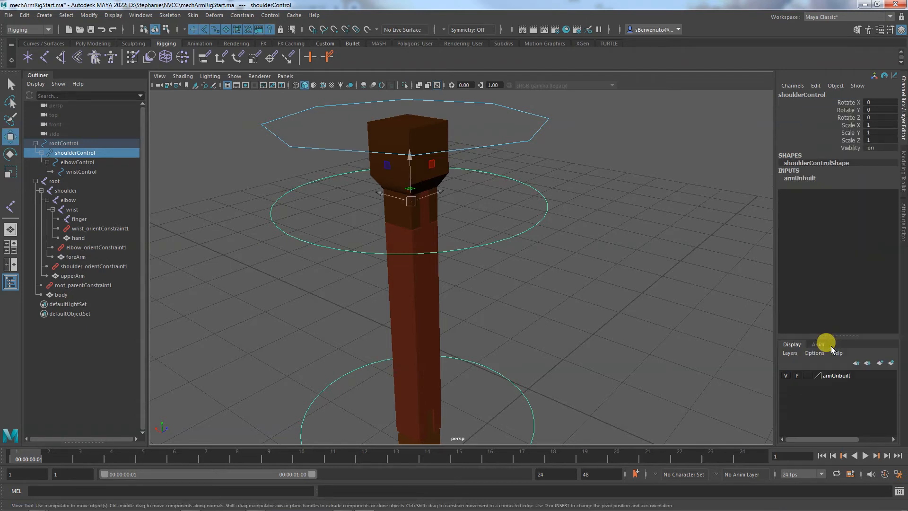
key("ctrl+z")
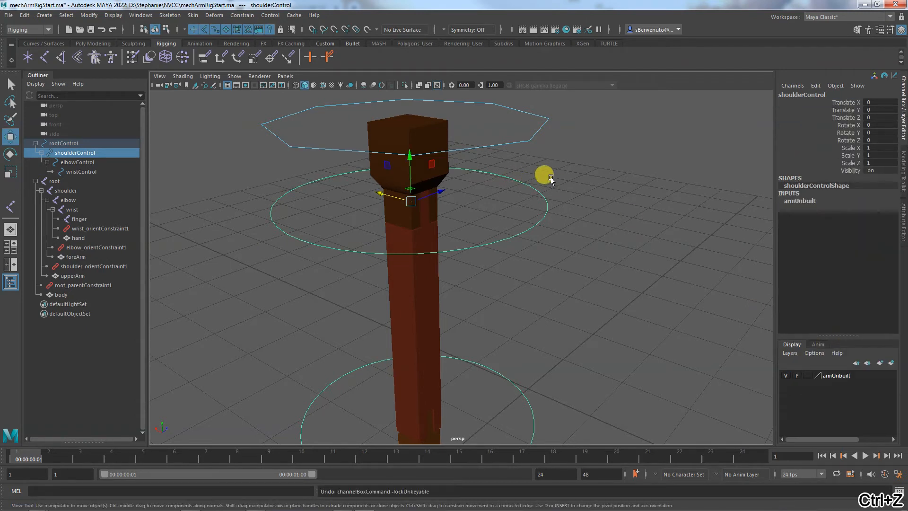
Hide shoulderControl's Translate X, Y and Z channels without locking them.
left_click_drag(845, 103, 849, 122)
right_click(848, 116)
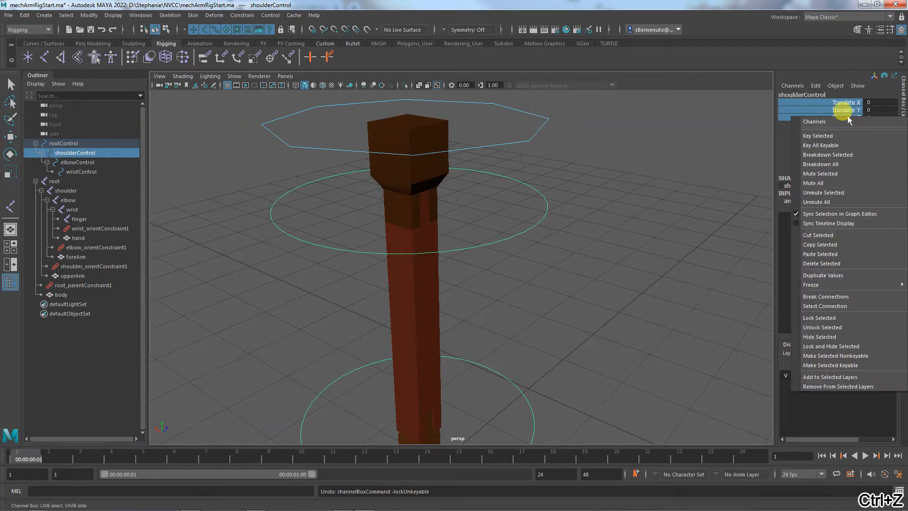
left_click(822, 338)
Test whether shoulderControl can still be translated by moving it along Z, and undo the move and the selection.
key("w")
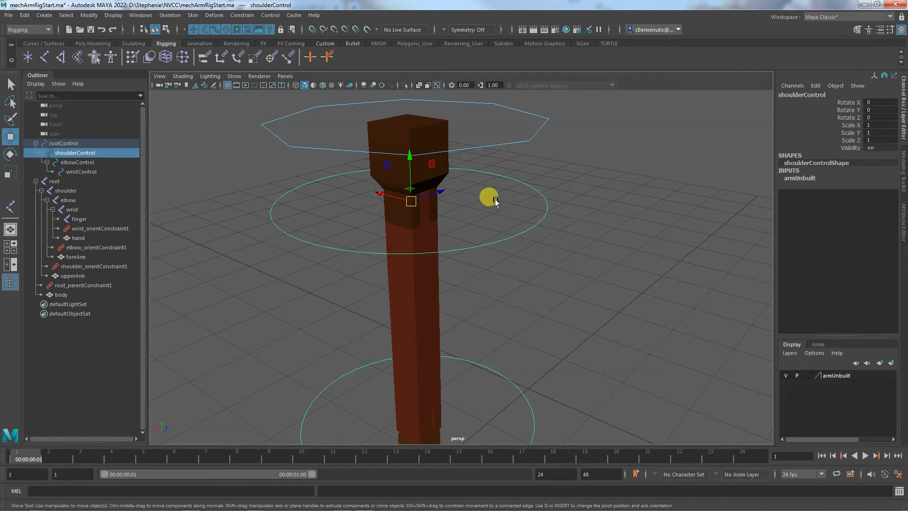
key("e")
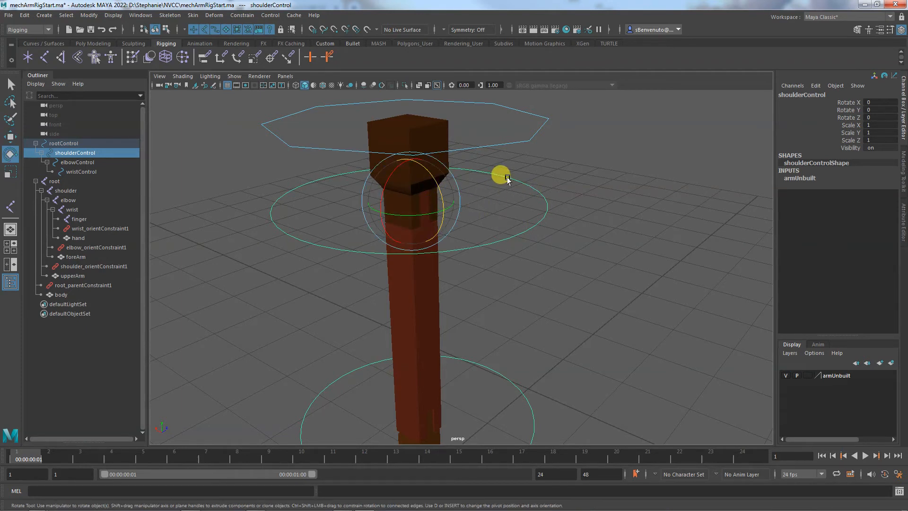
left_click(508, 191)
left_click(520, 181)
key("w")
left_click_drag(412, 203, 455, 190)
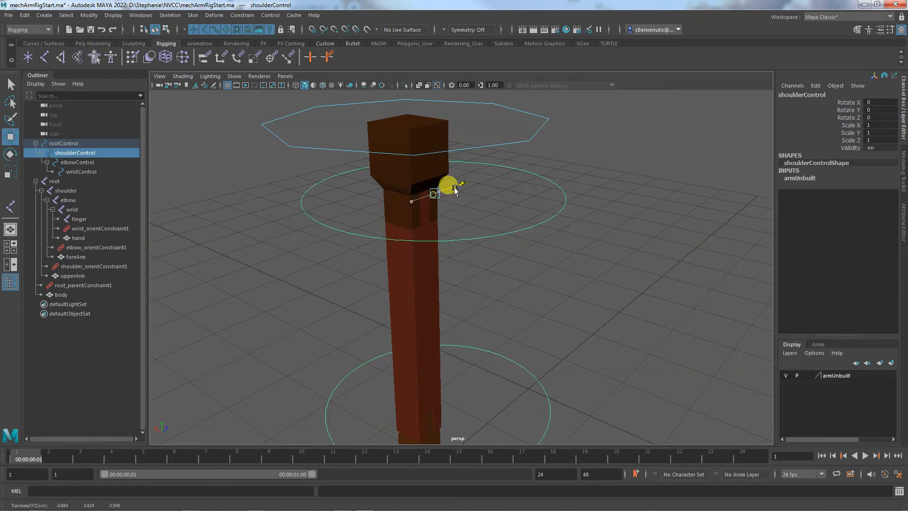
key("ctrl+z")
key("ctrl+z")
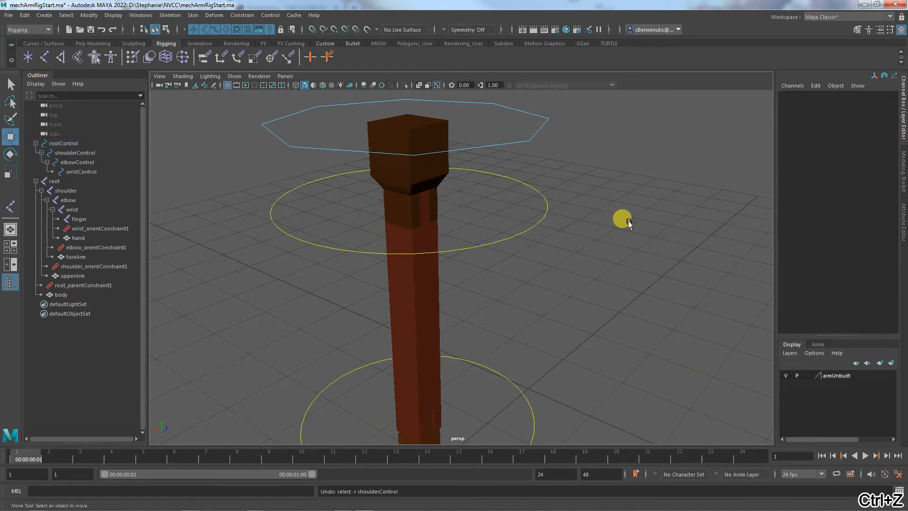
Undo the plain hiding of shoulderControl's translate channels, and lock and hide Translate X, Y and Z instead.
key("ctrl+z")
key("ctrl+z")
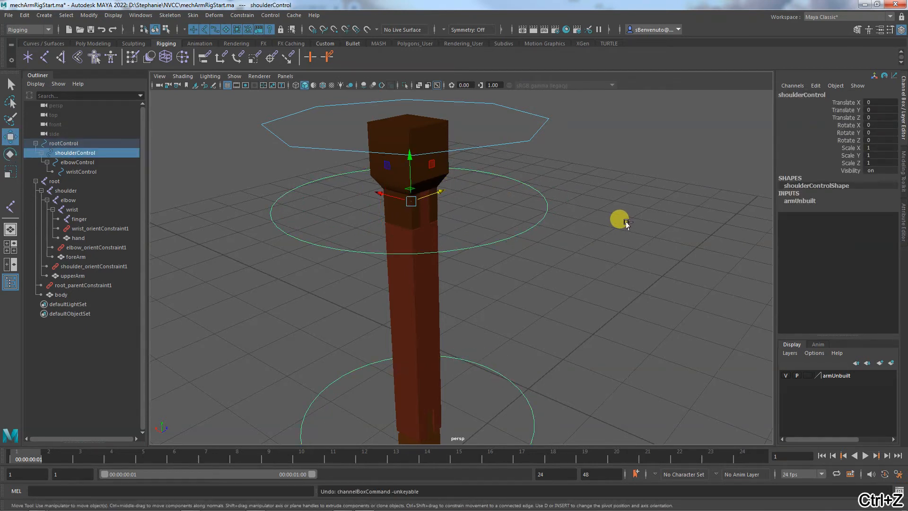
left_click_drag(849, 104, 850, 119)
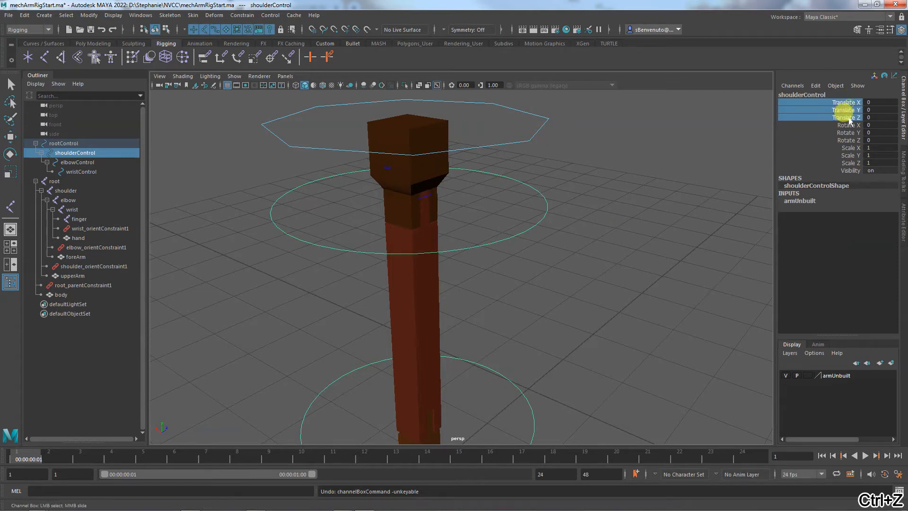
right_click(850, 114)
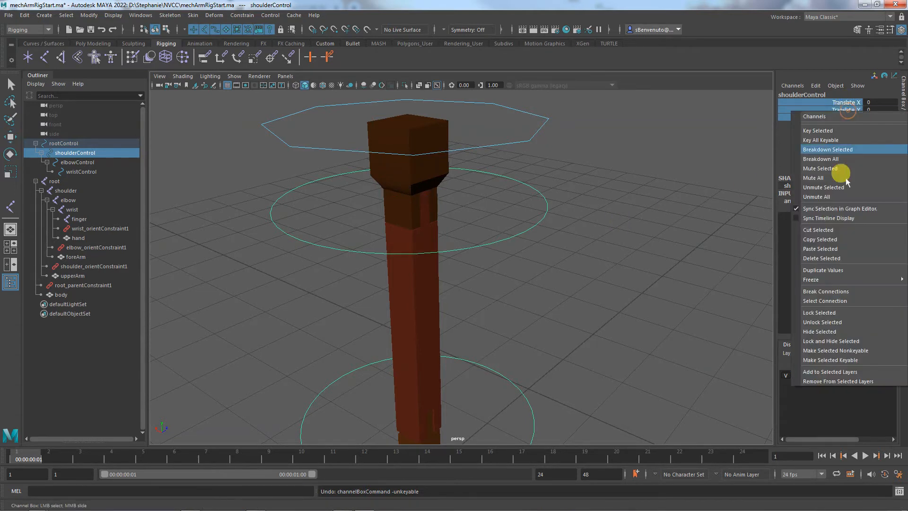
left_click(831, 340)
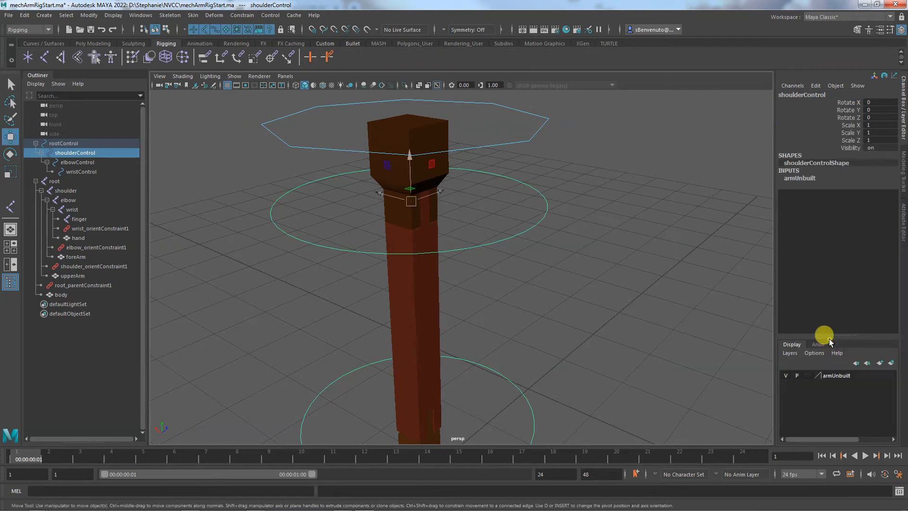
left_click(526, 196)
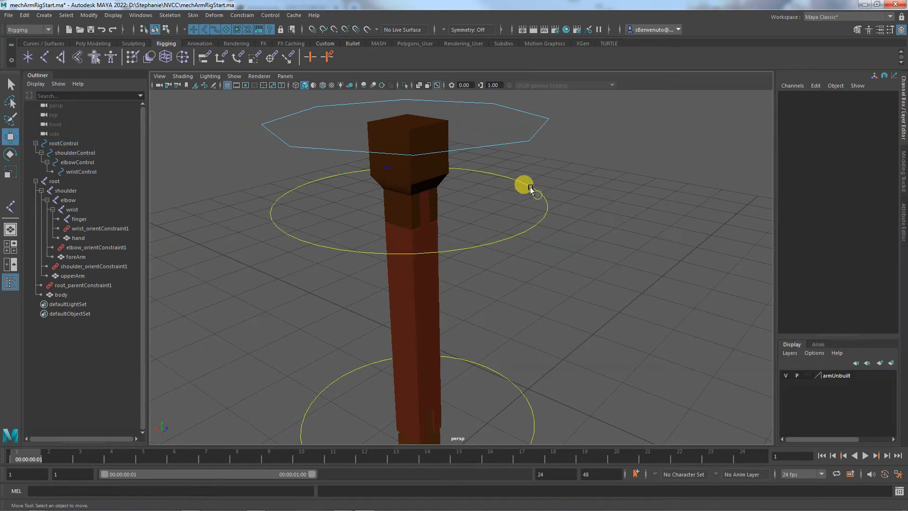
Test rotating shoulderControl about -4.99 degrees around Z, and undo the rotation.
left_click(523, 186)
key("e")
left_click_drag(432, 184, 427, 182)
key("ctrl+z")
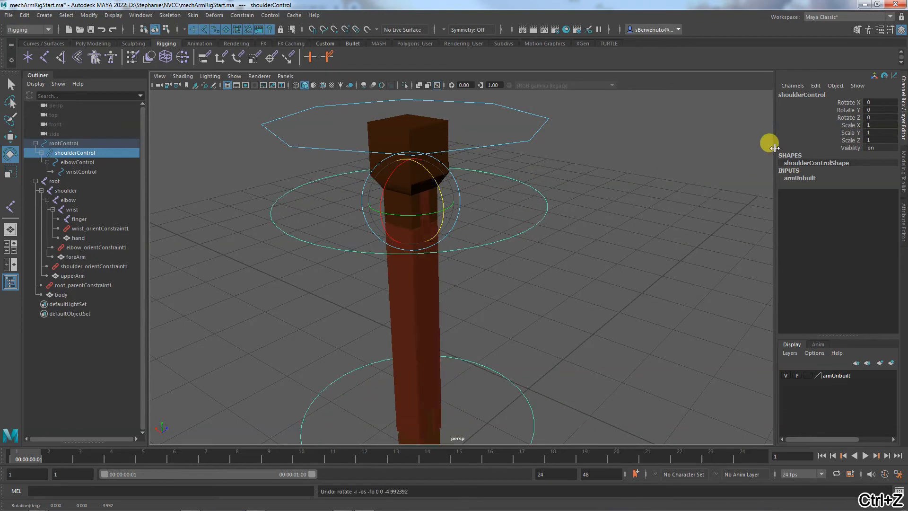
Lock and hide shoulderControl's Rotate X, Rotate Y, Scale X, Y, Z and Visibility channels, keeping only Rotate Z.
left_click_drag(847, 102, 849, 141)
right_click(850, 148)
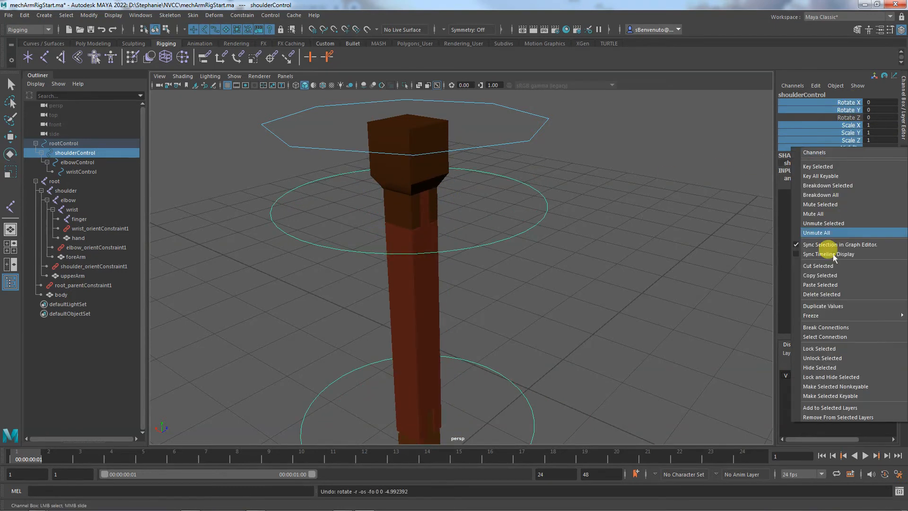
left_click(828, 377)
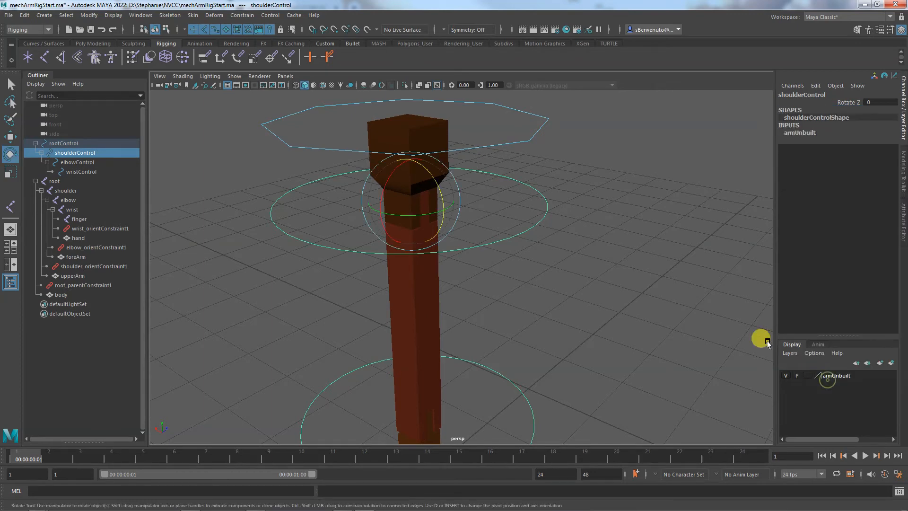
Test rotating rootControl about -22.46 degrees around Z and moving it along Z, and undo both changes.
left_click(530, 139)
left_click(527, 140)
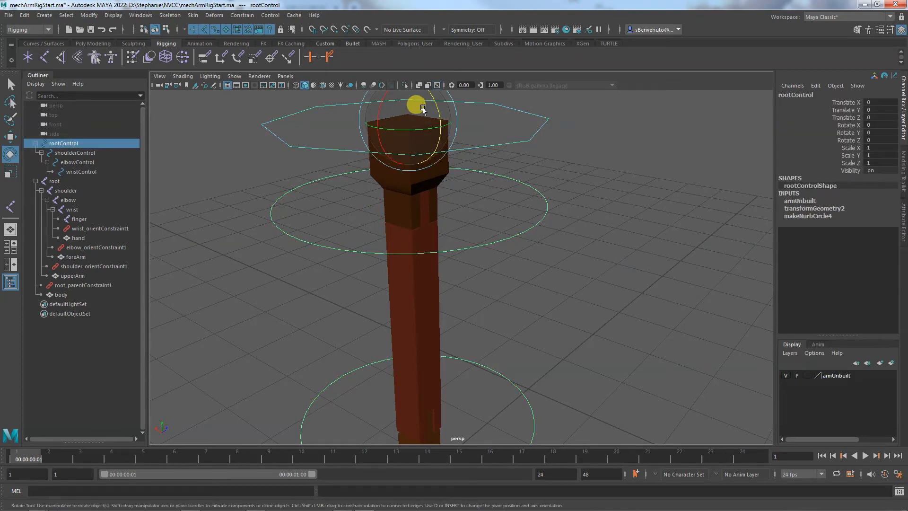
left_click_drag(415, 102, 431, 90)
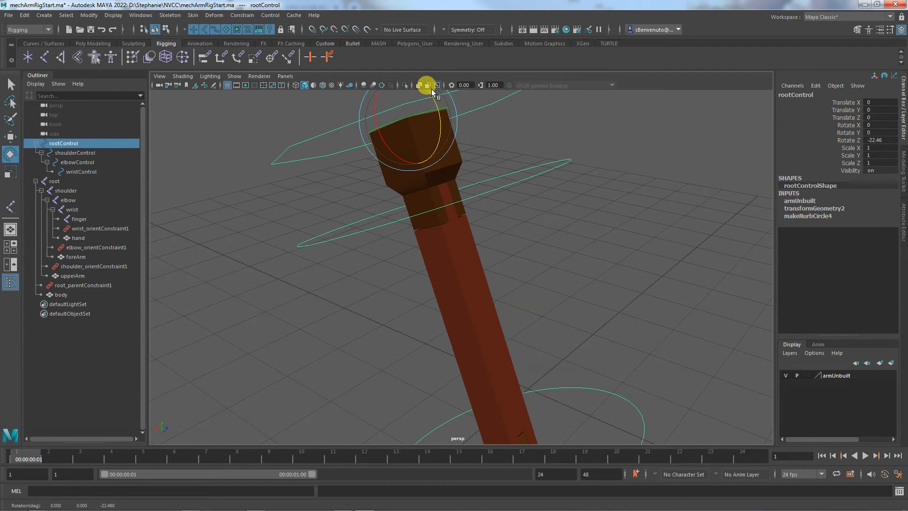
key("ctrl+z")
key("ctrl+z")
key("ctrl+z")
key("ctrl+z")
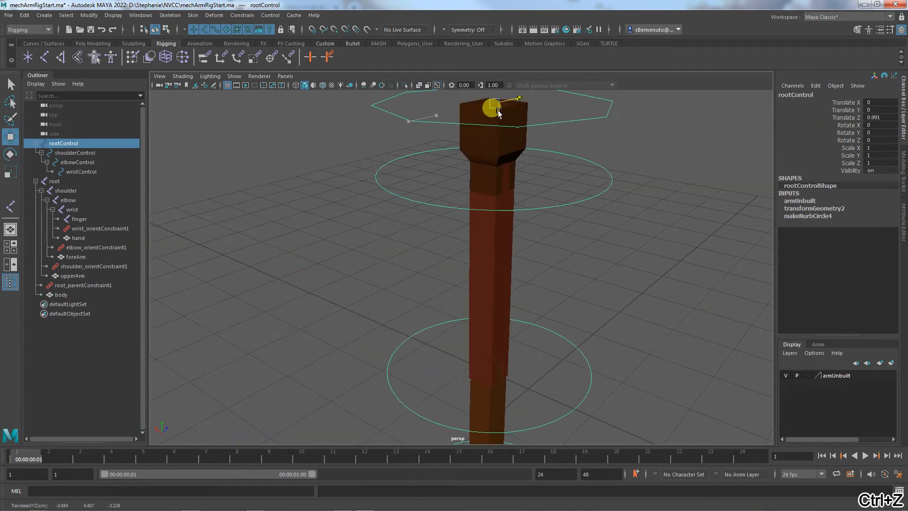
key("ctrl+z")
key("ctrl+z")
key("ctrl+z")
key("ctrl+z")
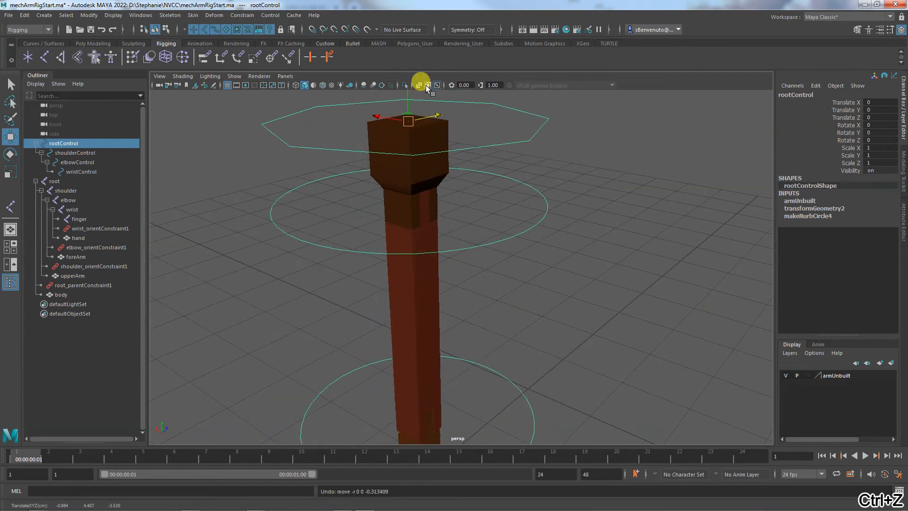
key("ctrl+z")
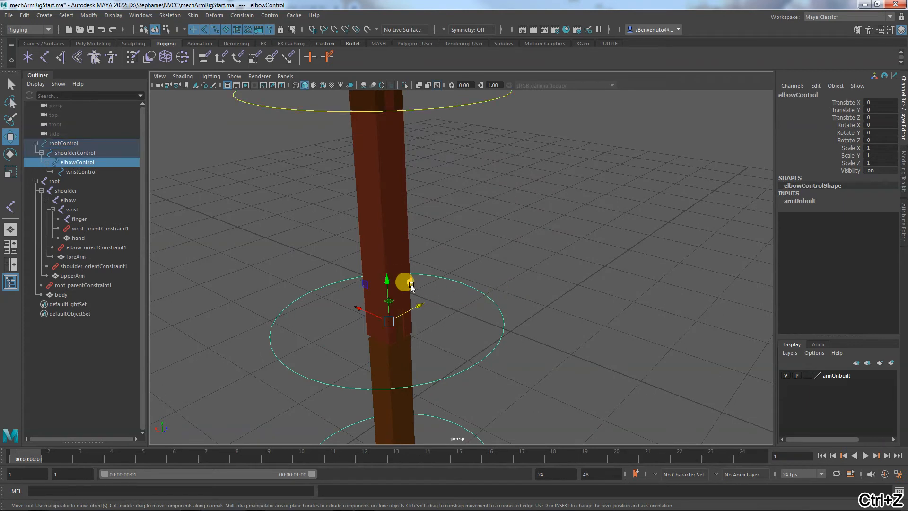
Test rotating elbowControl about -59.79 degrees around Z, and undo the rotation.
key("e")
left_click_drag(415, 289, 348, 260)
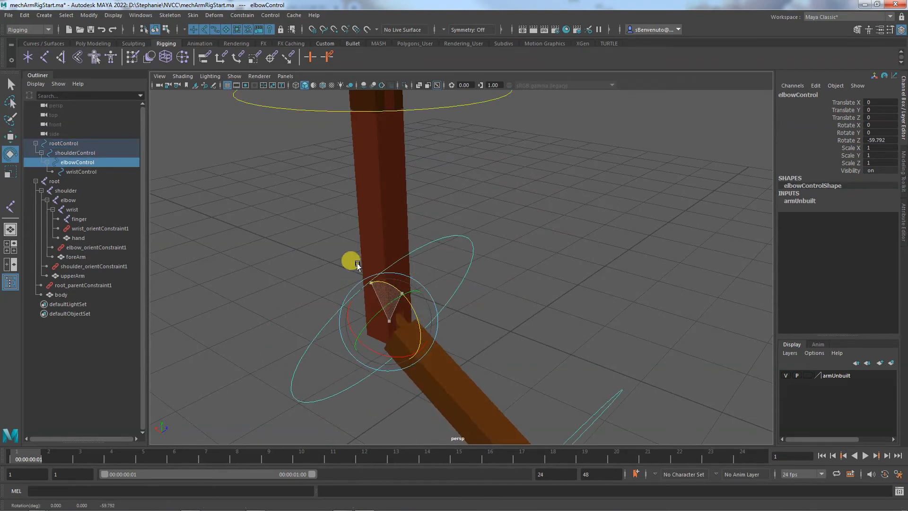
key("ctrl+z")
Review the available channels of wristControl and each parent control, walking up the hierarchy to rootControl.
left_click_drag(573, 273, 573, 30, "alt")
left_click(568, 156)
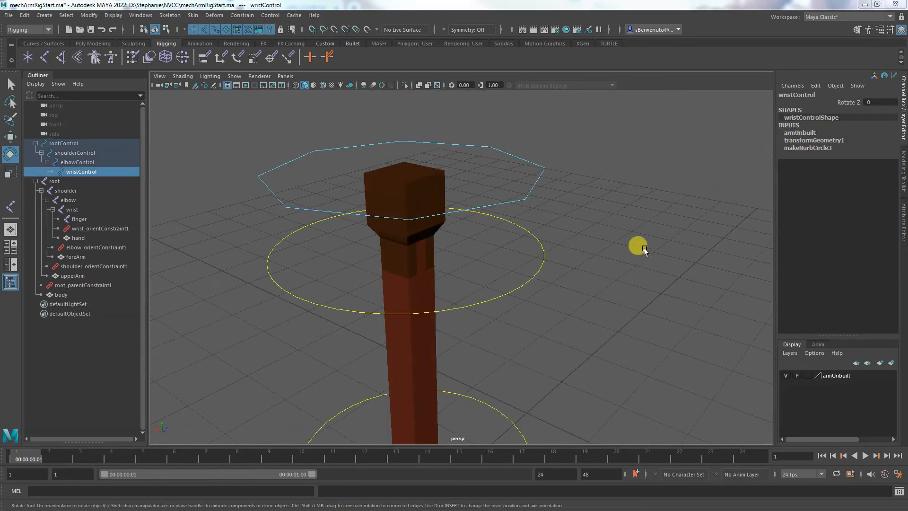
middle_click_drag(607, 301, 608, 142, "alt")
right_click_drag(625, 257, 498, 276, "alt")
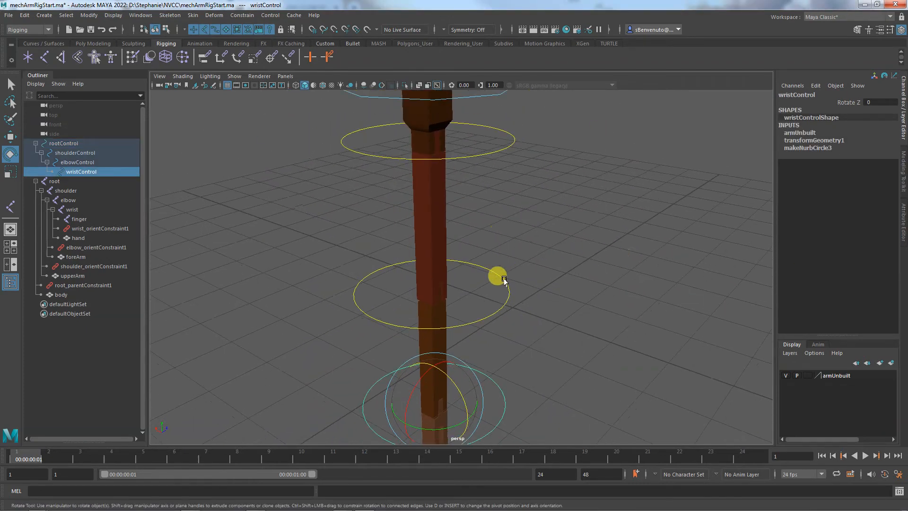
key("Up")
right_click_drag(545, 252, 547, 269, "alt")
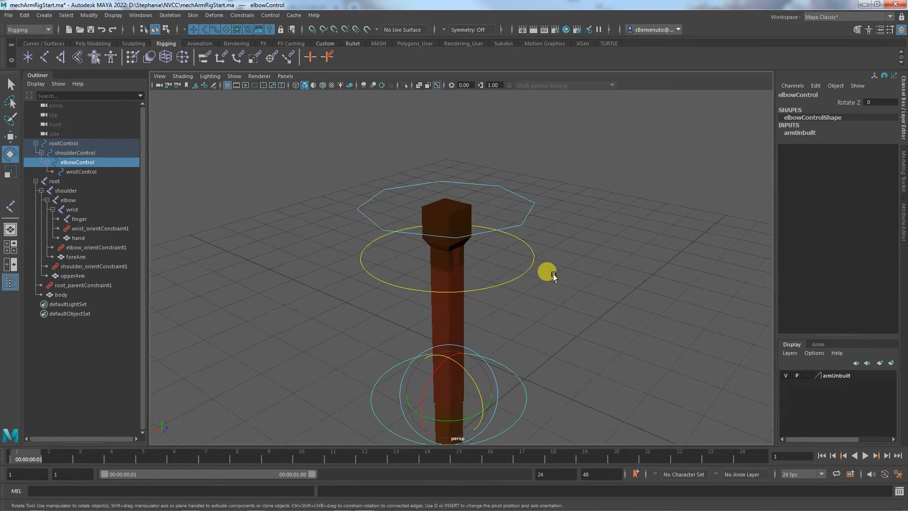
key("Up")
key("Up")
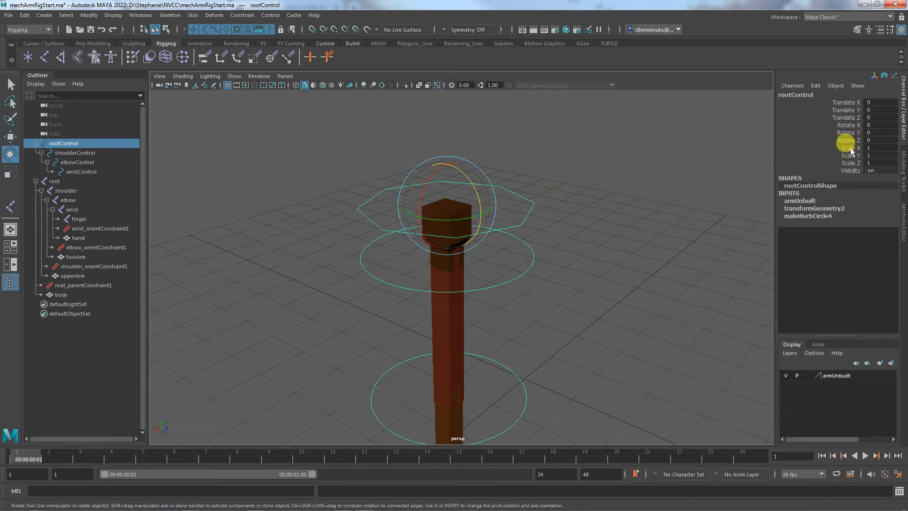
Lock and hide rootControl's Scale X, Y, Z and Visibility channels.
left_click_drag(848, 147, 848, 162)
right_click(851, 171)
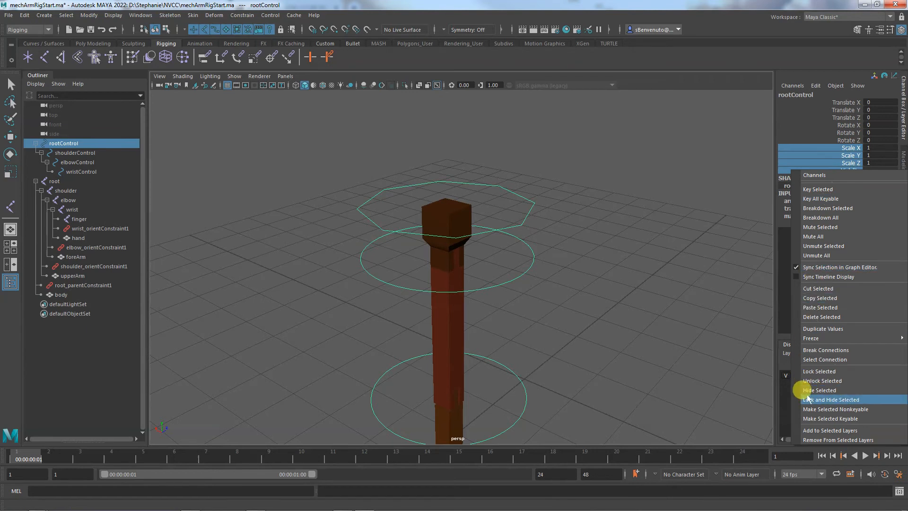
left_click(831, 399)
left_click(582, 296)
Test rotating rootControl around Y and about -32.95 degrees around Z, undoing each rotation.
left_click(525, 202)
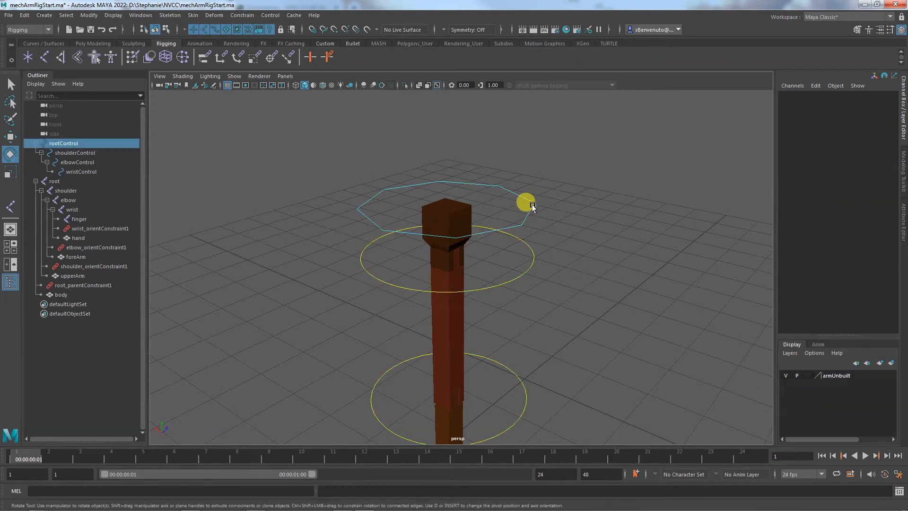
left_click_drag(465, 215, 431, 217)
key("ctrl+z")
left_click_drag(468, 188, 452, 173)
key("ctrl+z")
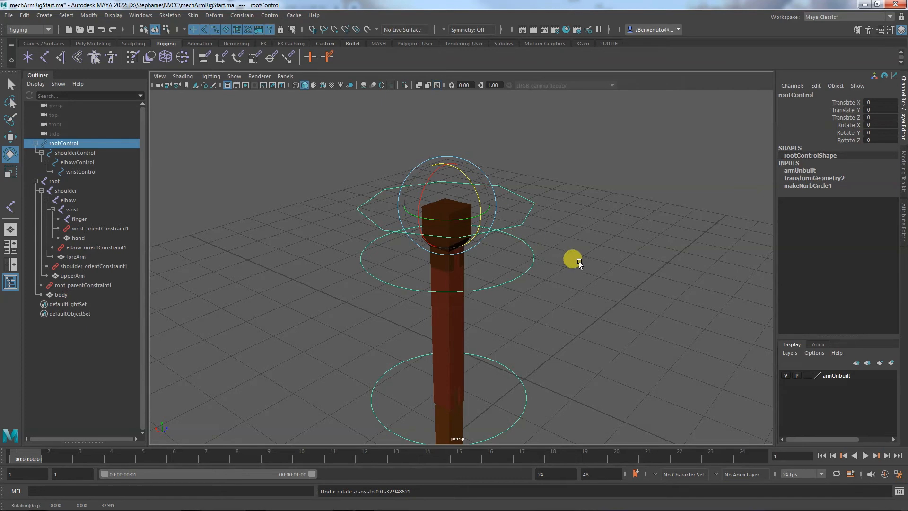
Clear the selection and create a NURBS square at the origin.
right_click_drag(628, 312, 503, 296, "alt")
middle_click_drag(558, 353, 553, 263, "alt")
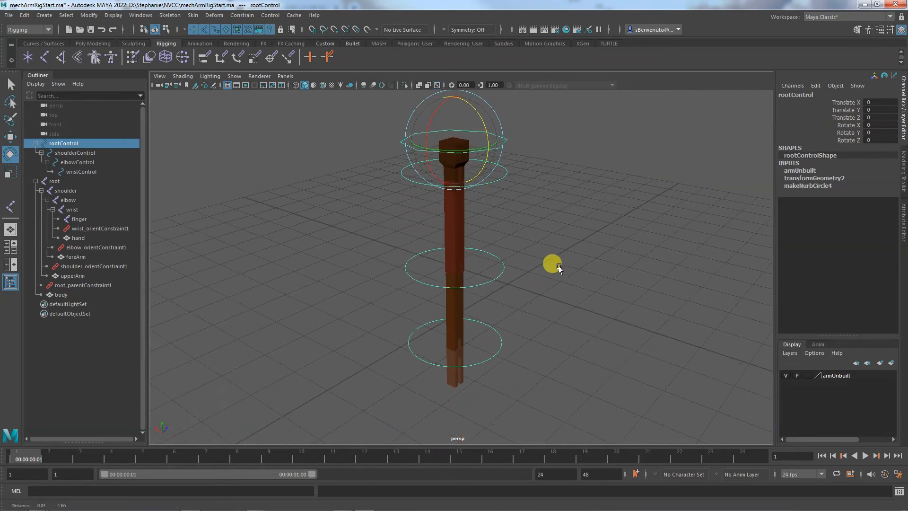
left_click(552, 262)
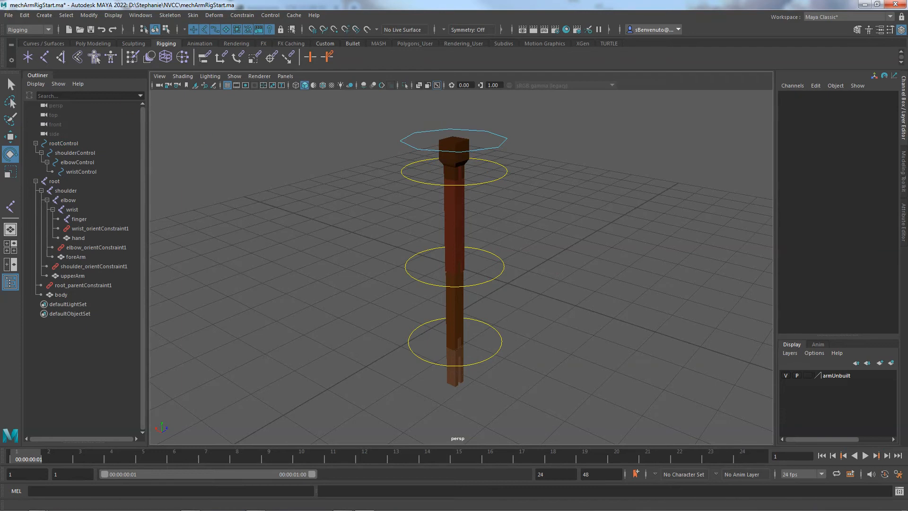
left_click(44, 15)
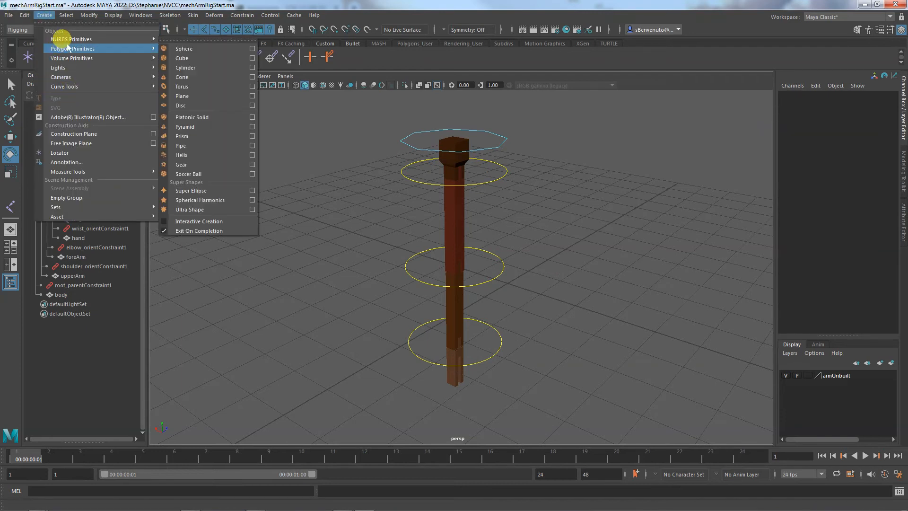
mouse_move(66, 39)
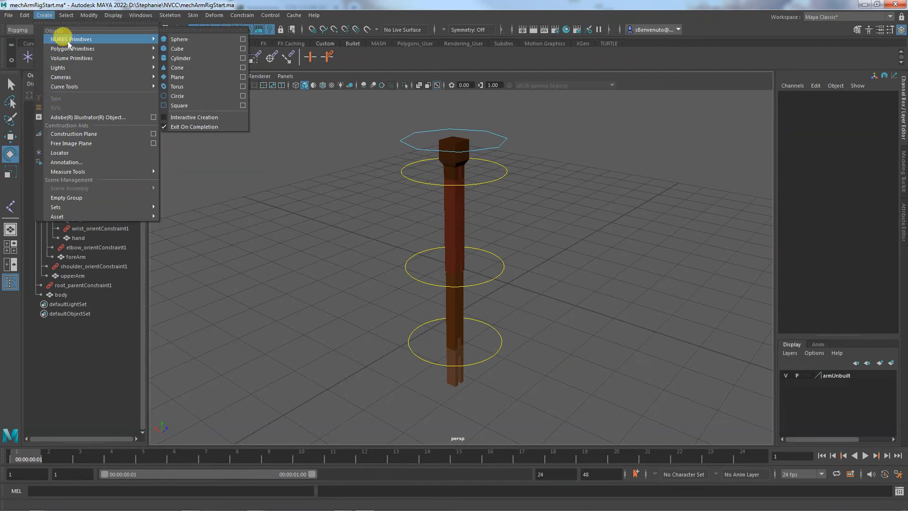
left_click(180, 105)
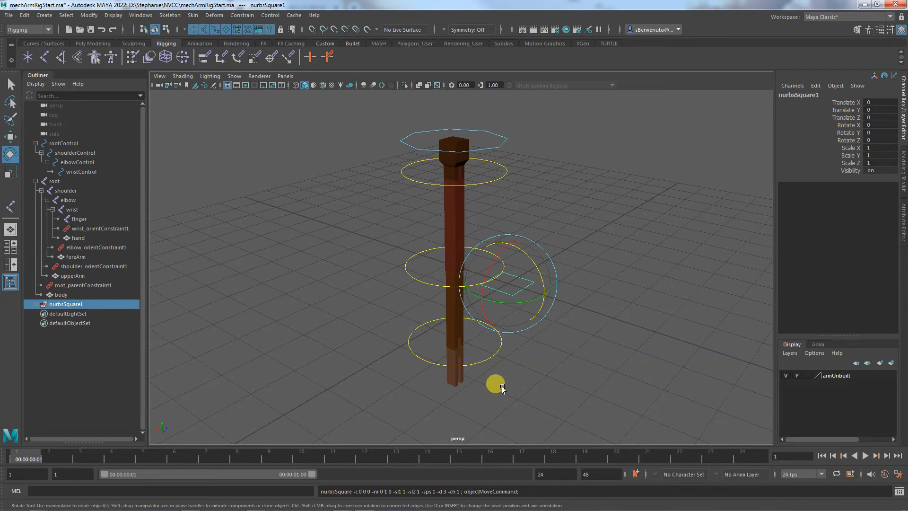
Show joints and hide polygons in the perspective view, and clear the selection.
left_click(234, 76)
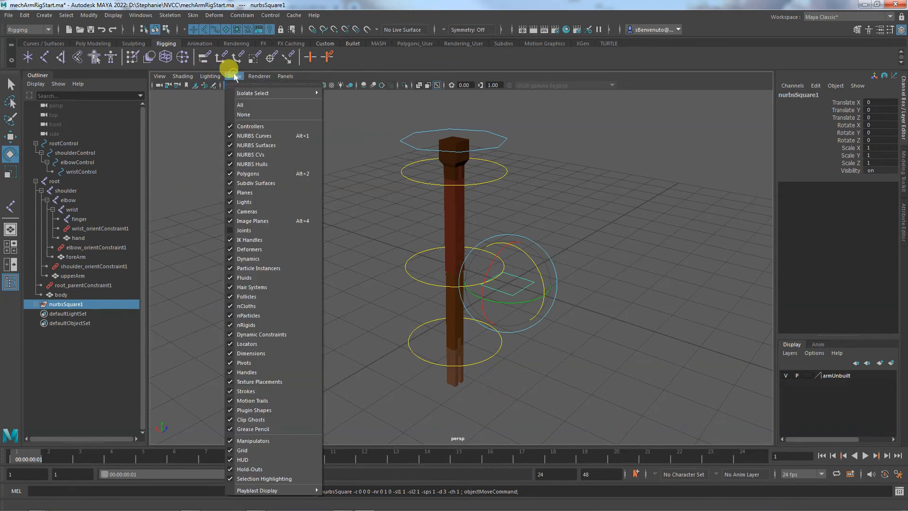
left_click(249, 231)
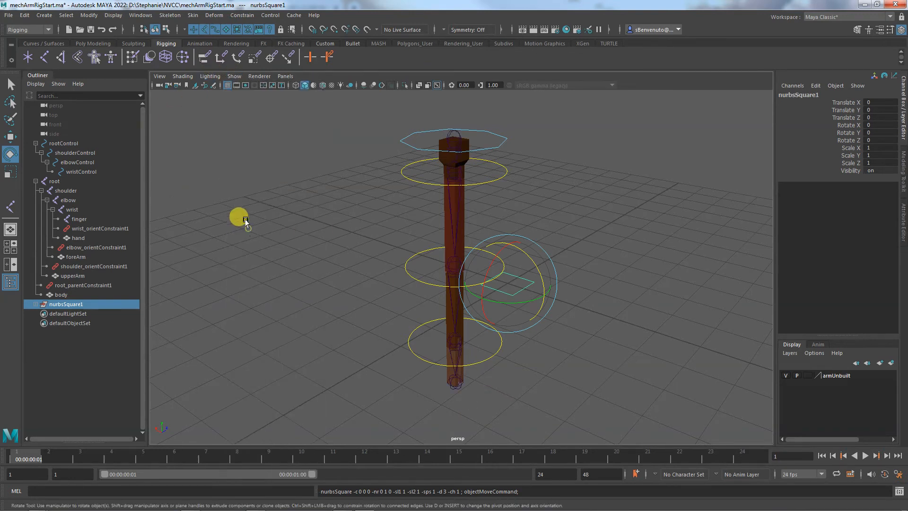
left_click(233, 76)
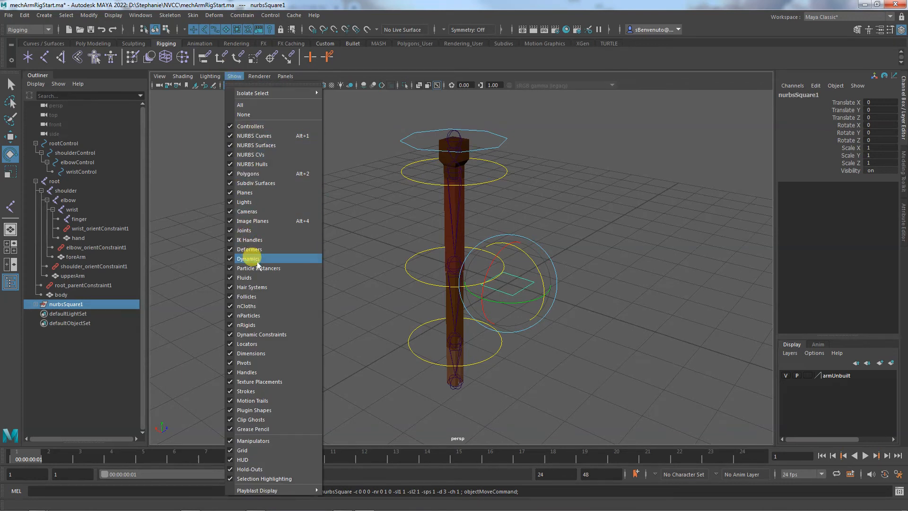
left_click(259, 173)
left_click(582, 343)
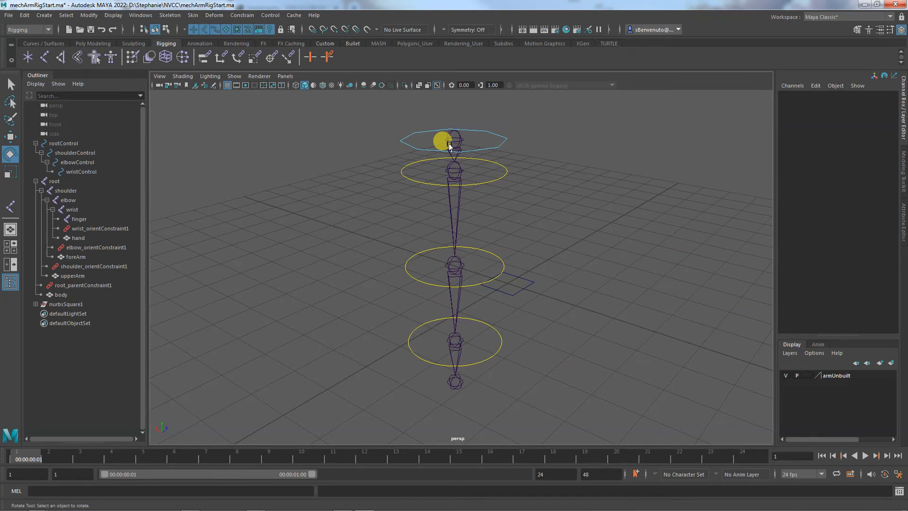
Examine how the NURBS square is built by selecting its side curves individually and together.
left_click(524, 290)
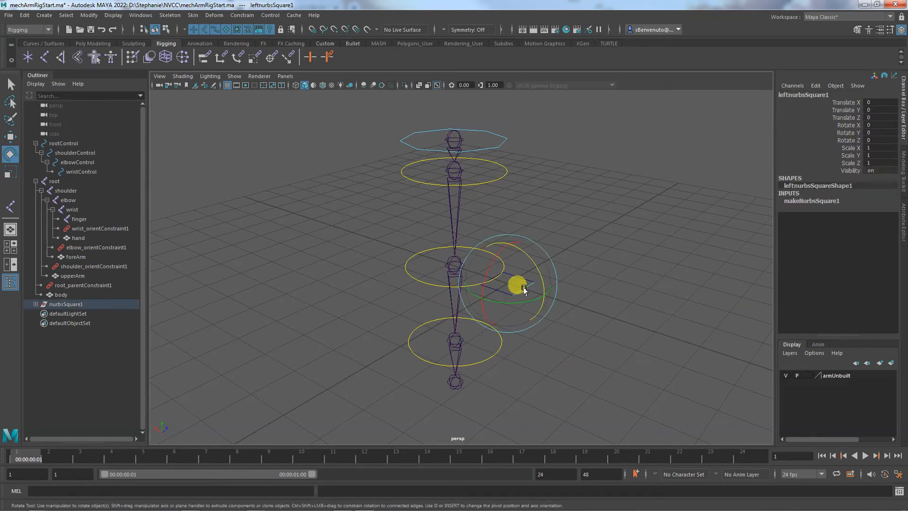
left_click(588, 333)
left_click_drag(554, 265, 523, 289)
left_click_drag(588, 355, 515, 353, "alt")
middle_click_drag(562, 359, 453, 315, "alt")
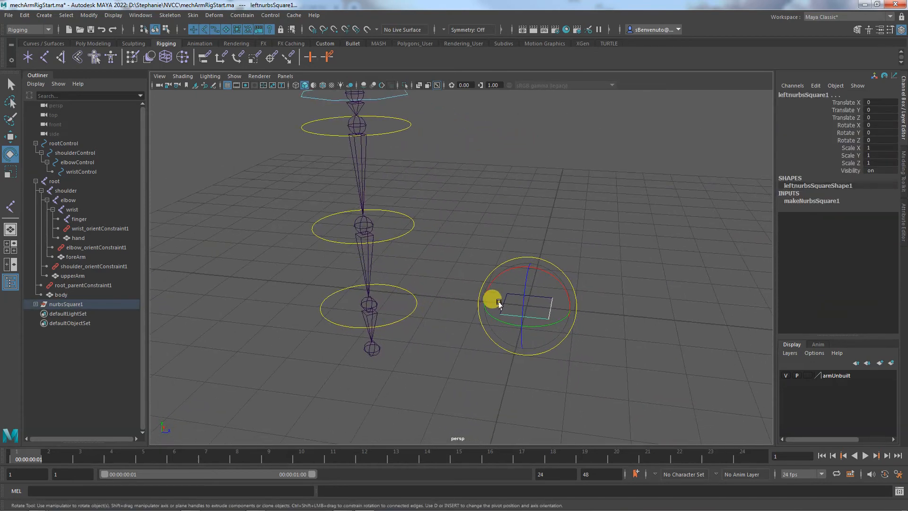
left_click(468, 253)
left_click_drag(470, 250, 551, 349)
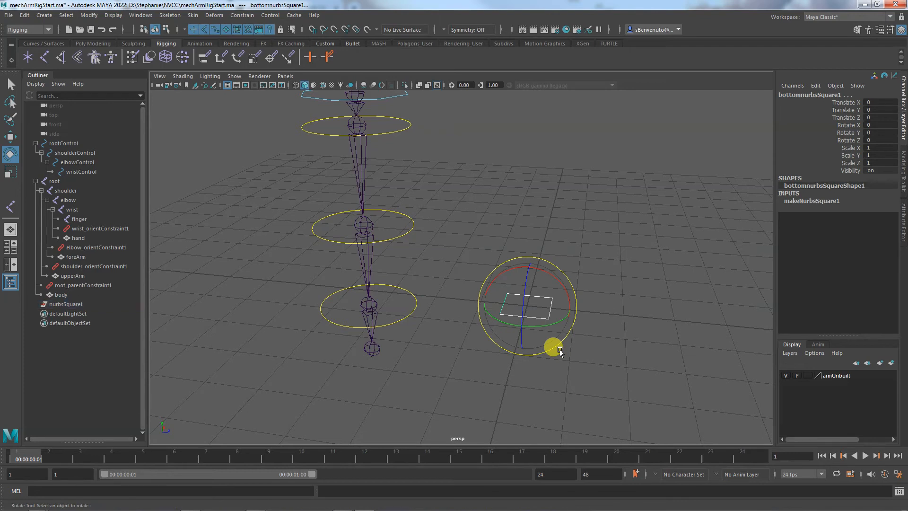
left_click(559, 351)
Duplicate the rootControl curve at the top of the arm.
left_click_drag(502, 192, 429, 194, "alt")
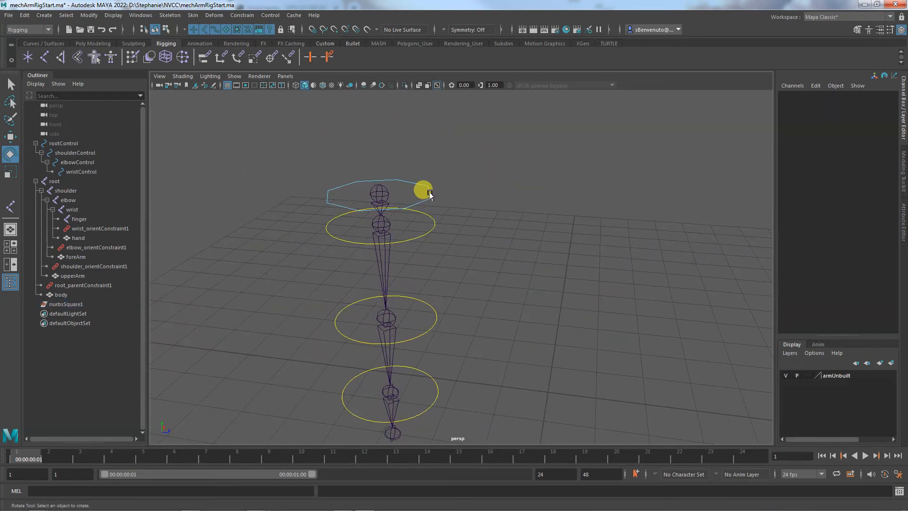
left_click(429, 194)
key("ctrl+d")
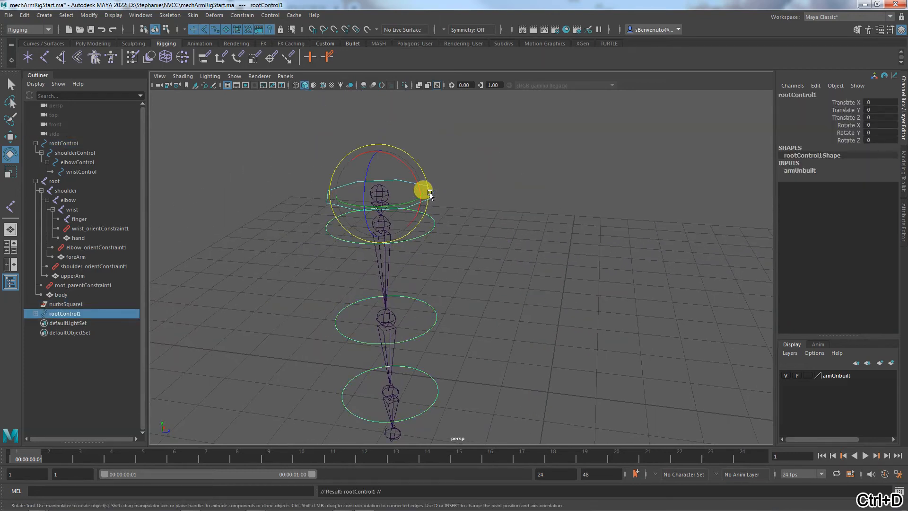
Move the duplicated root control about 3.83 units along Z, away from the arm, and delete its child control curves.
key("w")
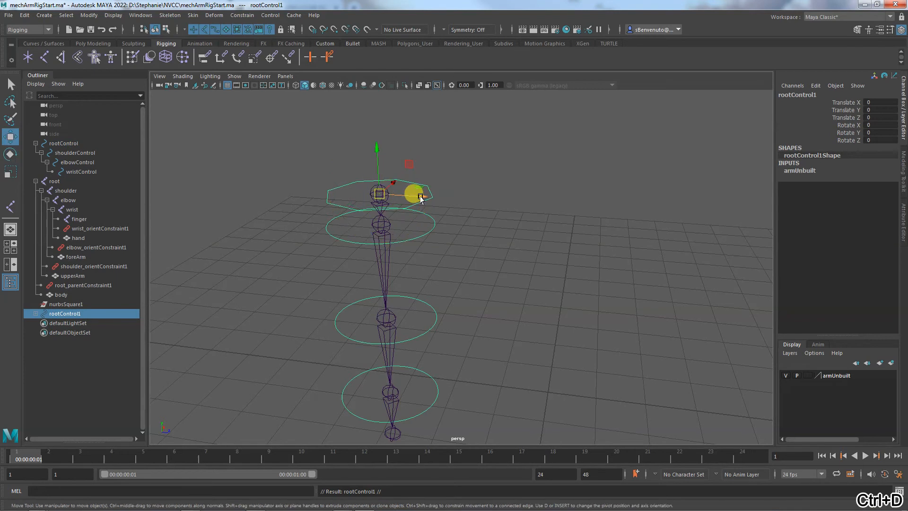
left_click_drag(422, 198, 634, 235)
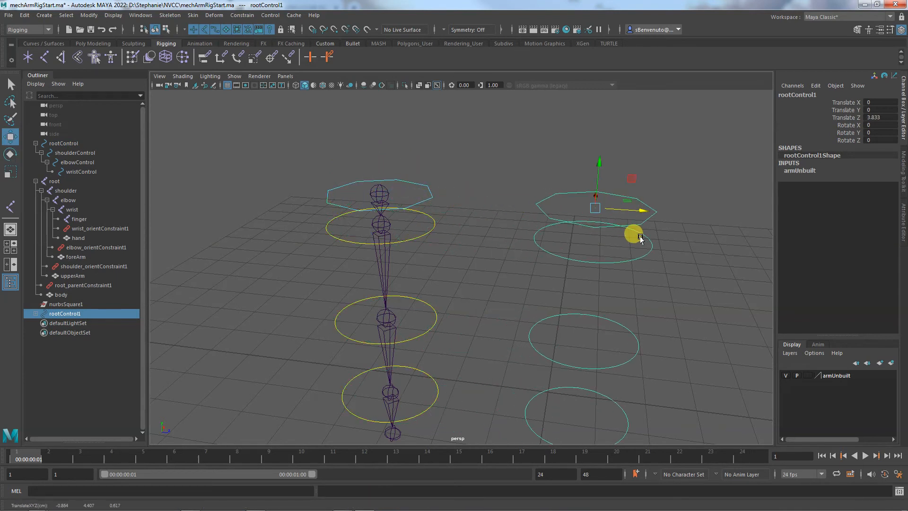
middle_click_drag(655, 333, 638, 251, "alt")
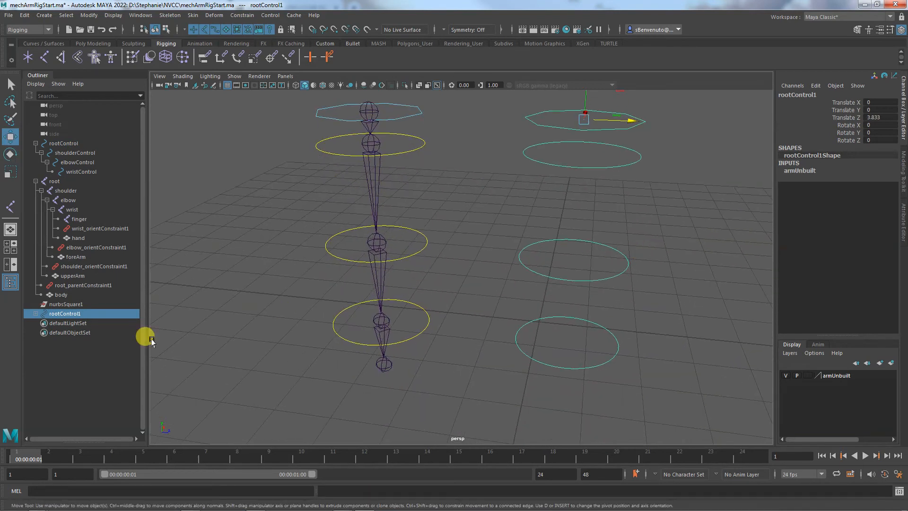
left_click(663, 163)
left_click_drag(663, 163, 556, 389)
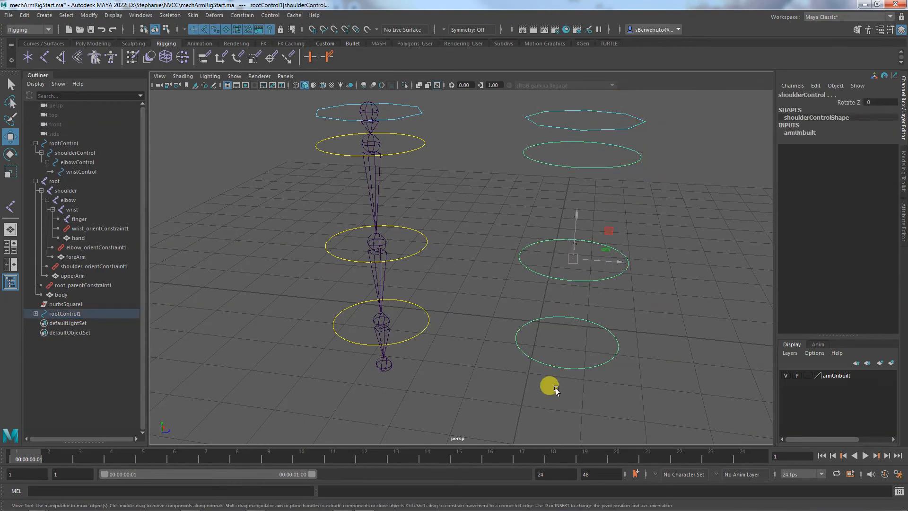
key("Delete")
Lower the duplicated root control to about -2.05 in Translate Y and rename it globalCOntrol.
left_click(561, 127)
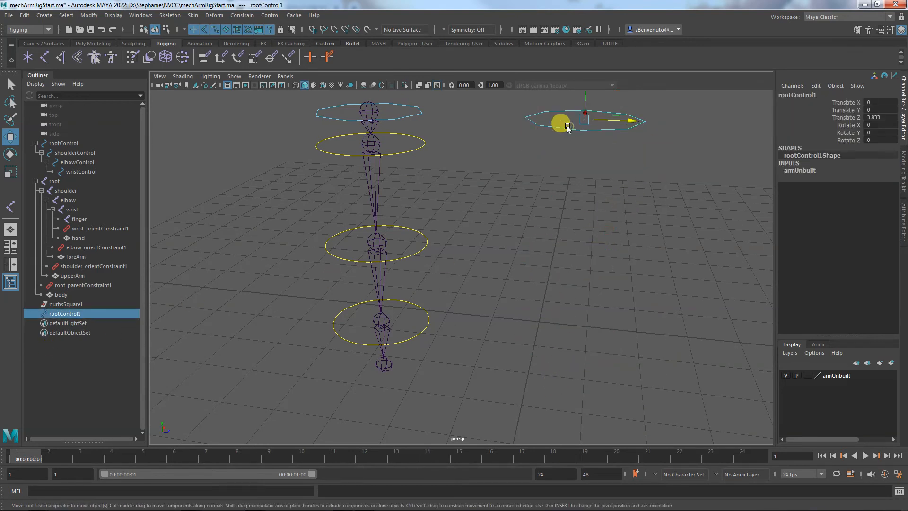
left_click_drag(588, 91, 580, 204)
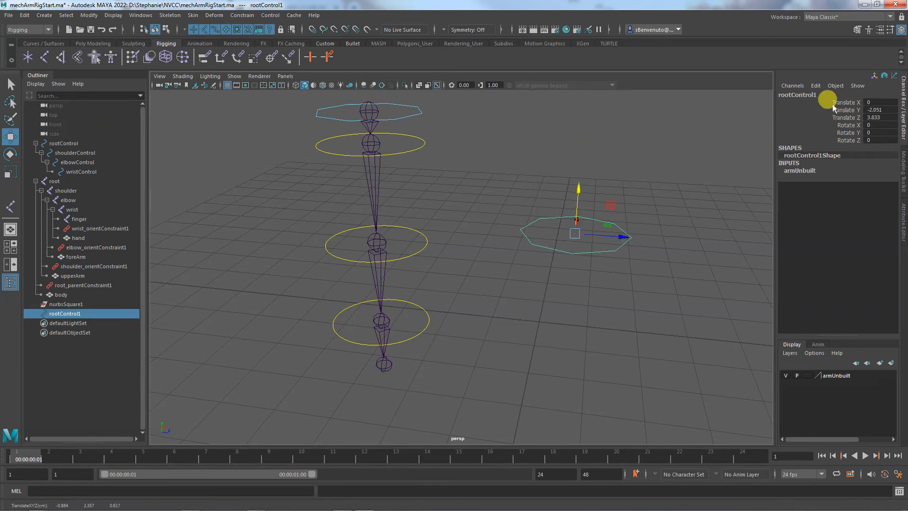
double_click(804, 95)
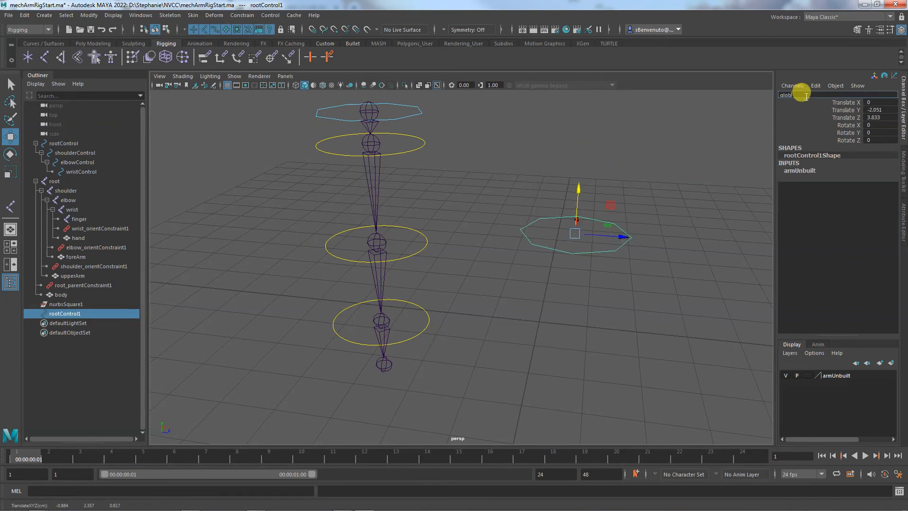
key("Return")
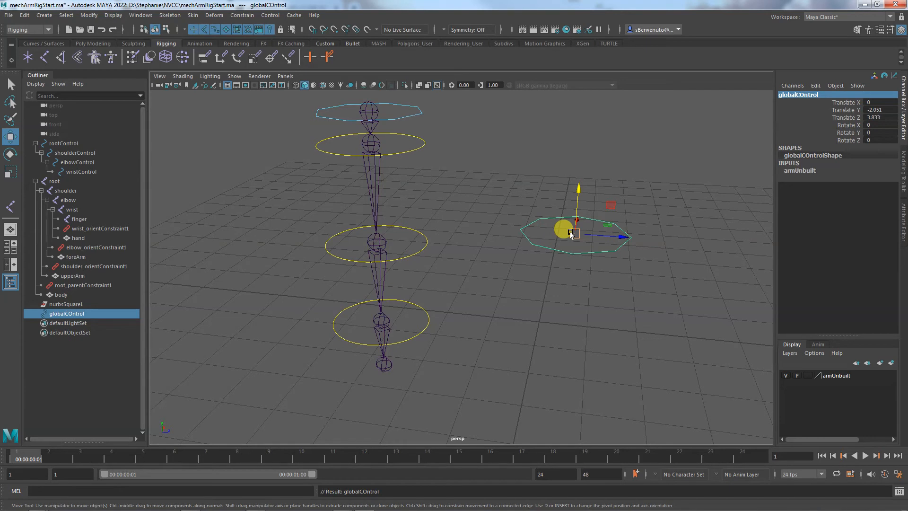
Snap the globalCOntrol curve onto the joint at the lower tip of the arm.
key("e")
key("r")
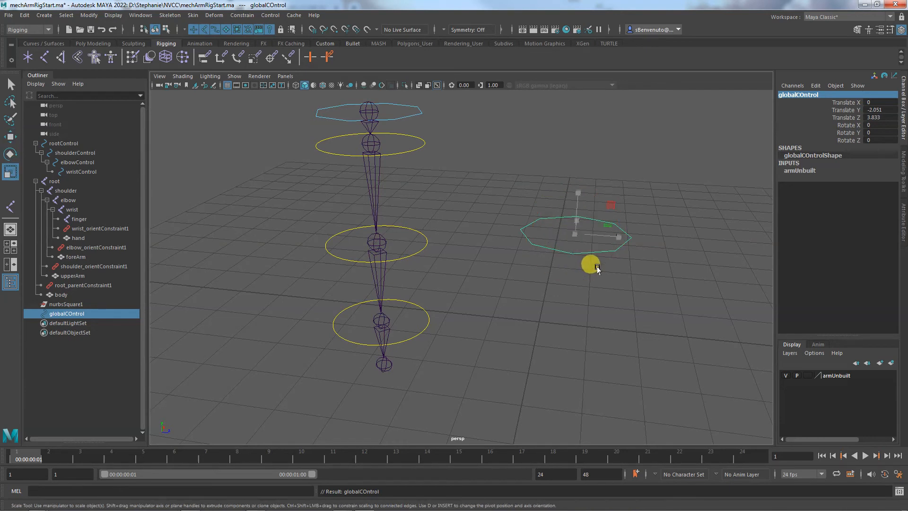
right_click(844, 117)
left_click(553, 251)
left_click(551, 250)
key("w")
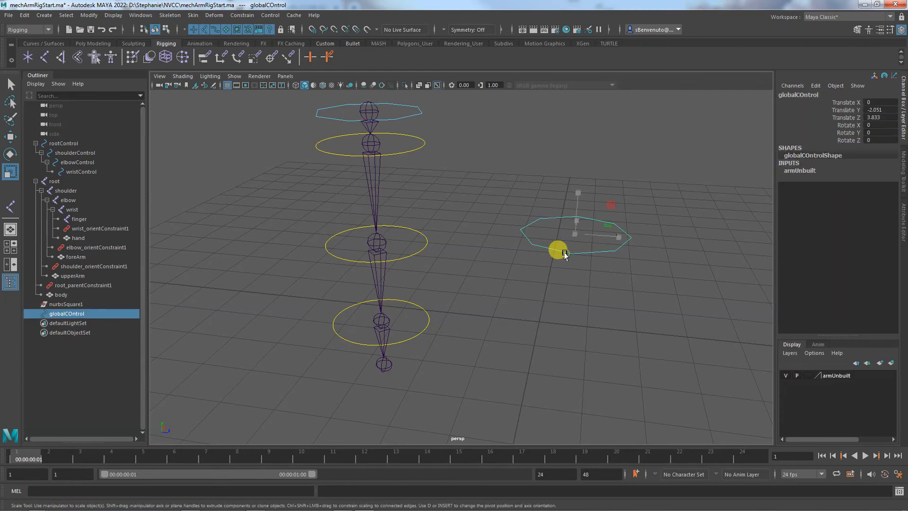
left_click_drag(586, 193, 379, 334)
key("v")
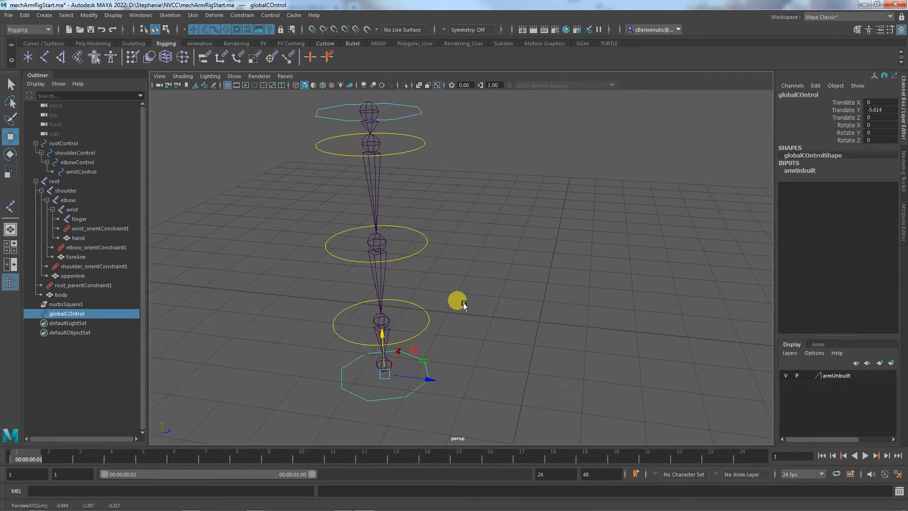
Show polygons in the perspective view to check the globalCOntrol curve against the arm mesh.
left_click(234, 76)
left_click(231, 170)
key("space")
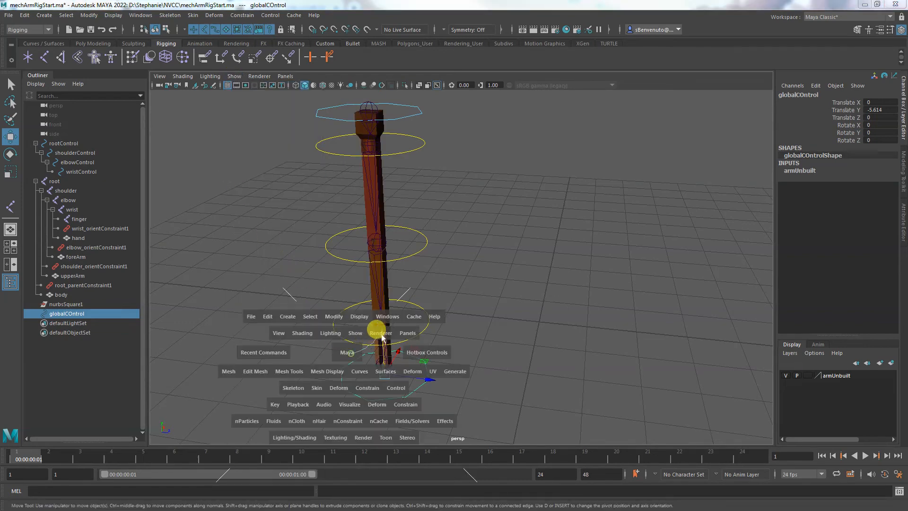
left_click_drag(349, 347, 422, 318, "alt")
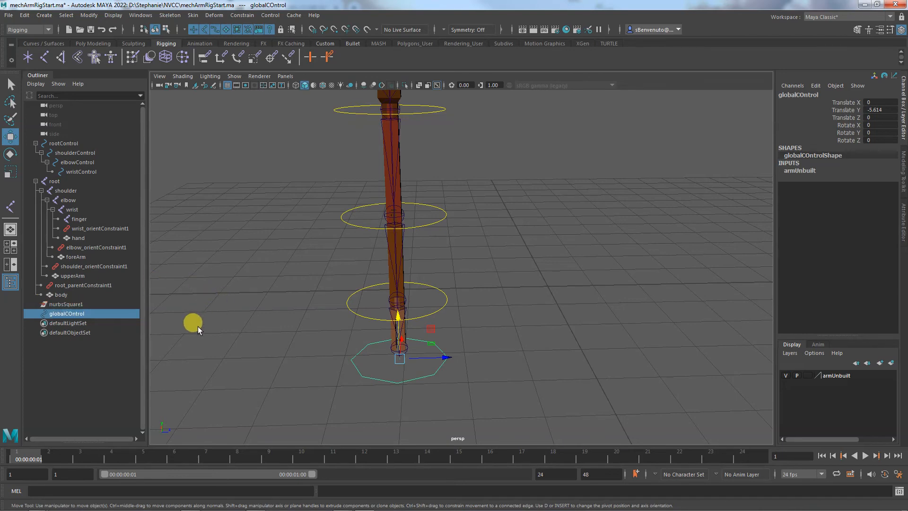
left_click_drag(198, 326, 270, 359, "alt")
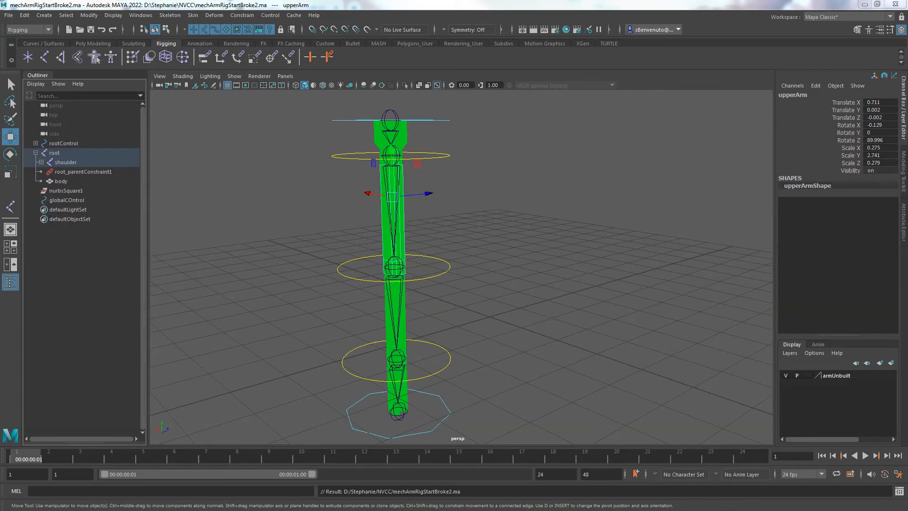
Delete nurbsSquare1 from the scene.
left_click(563, 337)
left_click(69, 190)
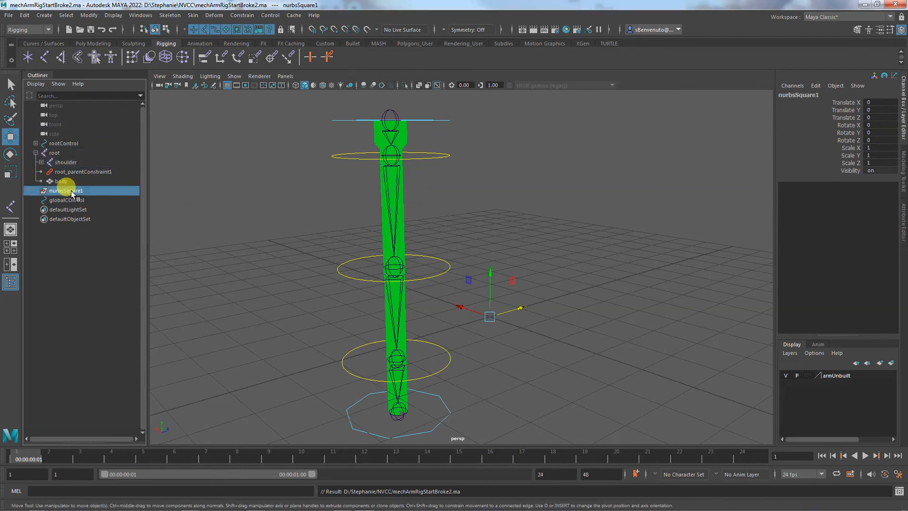
key("Delete")
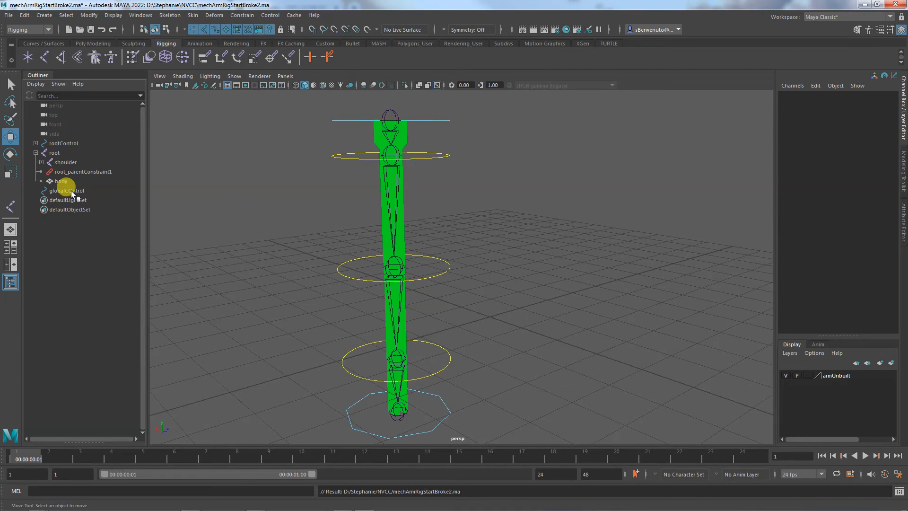
Inspect the material attributes of the upperArm mesh and return to its channels with nothing selected.
left_click(401, 220)
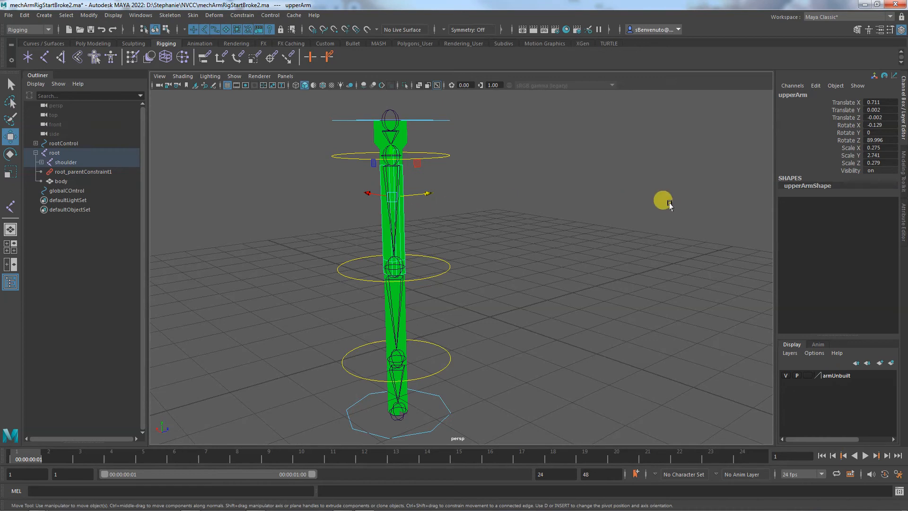
left_click(902, 220)
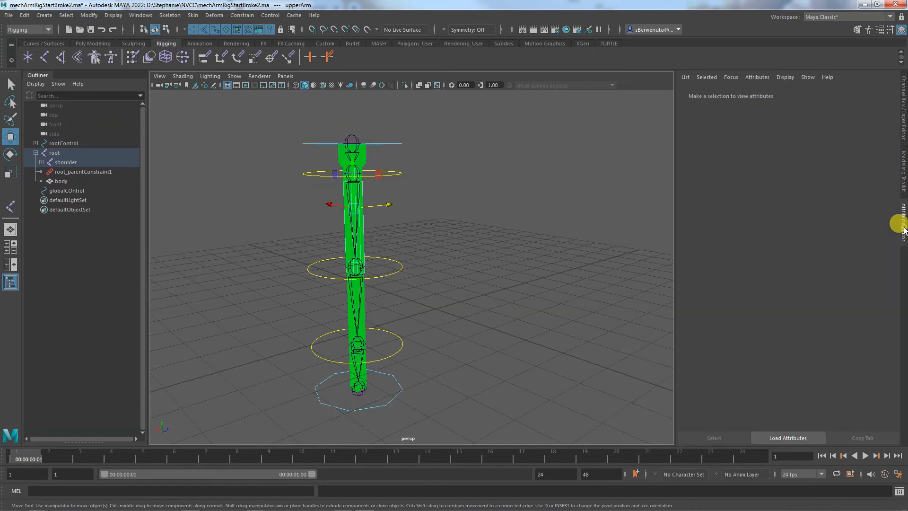
left_click(778, 94)
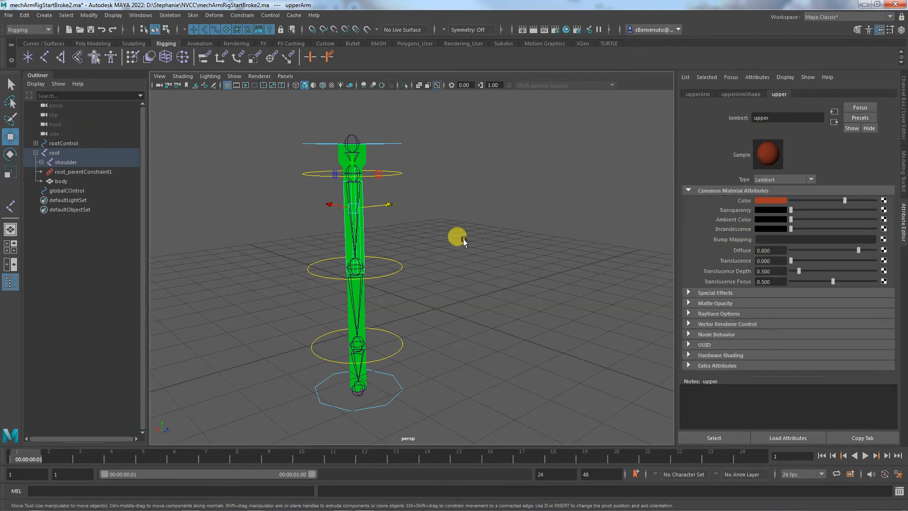
left_click(463, 239)
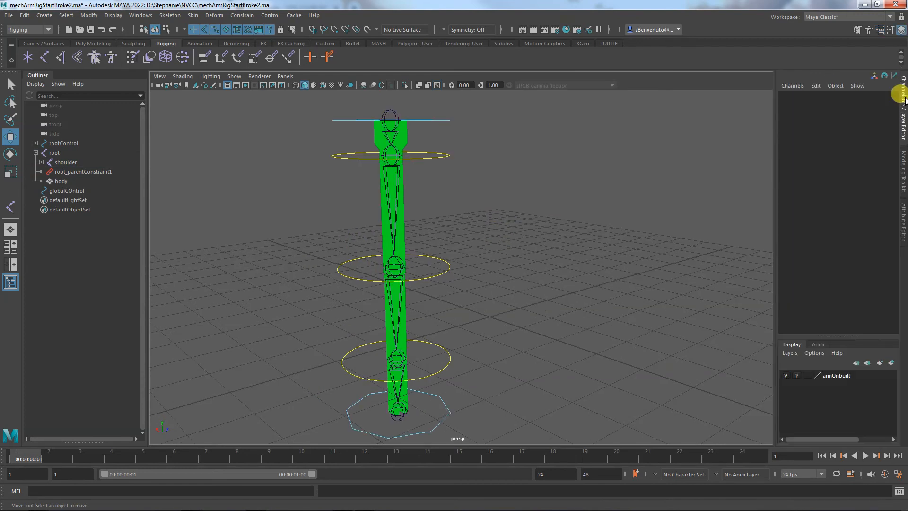
left_click(901, 97)
Parent the root joint and rootControl under globalCOntrol and expand the resulting hierarchy.
left_click(441, 401)
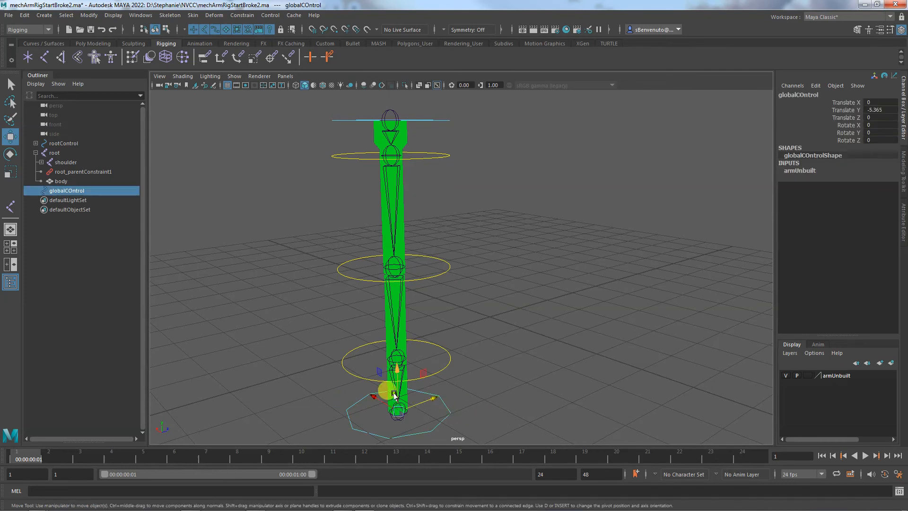
left_click(57, 152)
left_click_drag(58, 150, 66, 191)
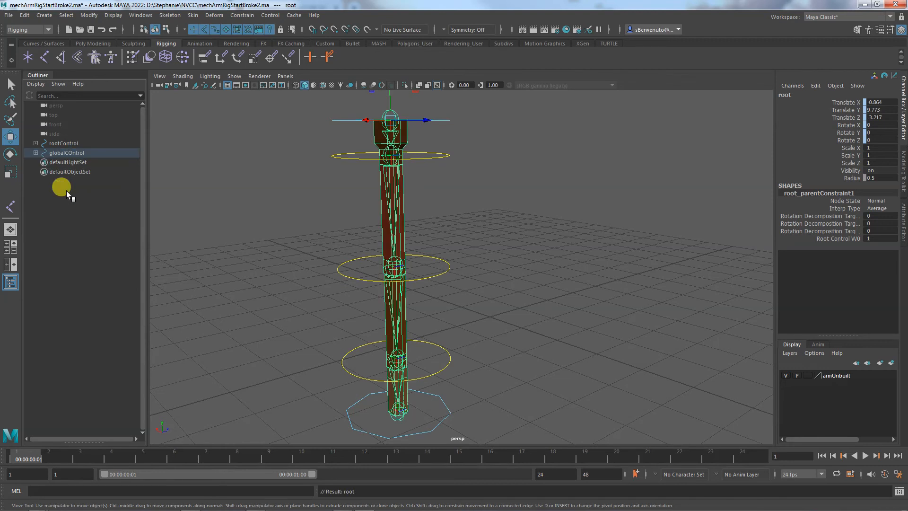
left_click(60, 143)
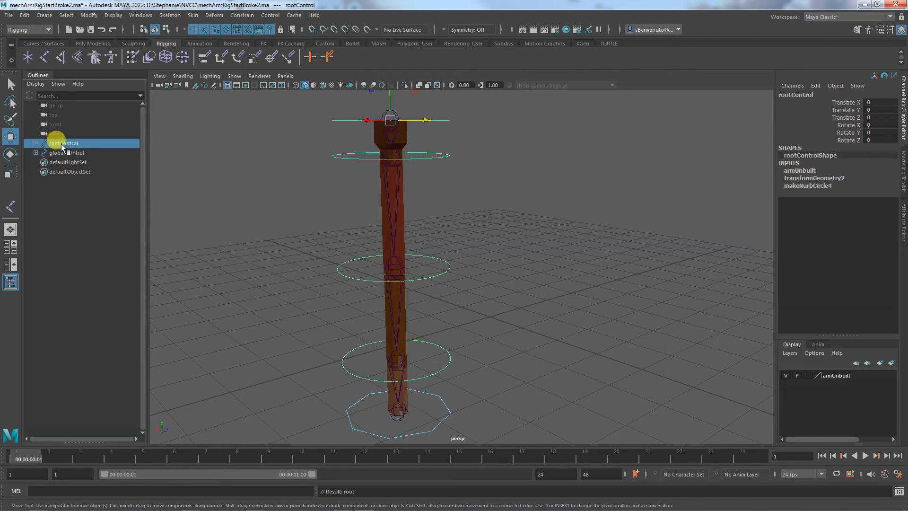
left_click_drag(61, 144, 62, 154)
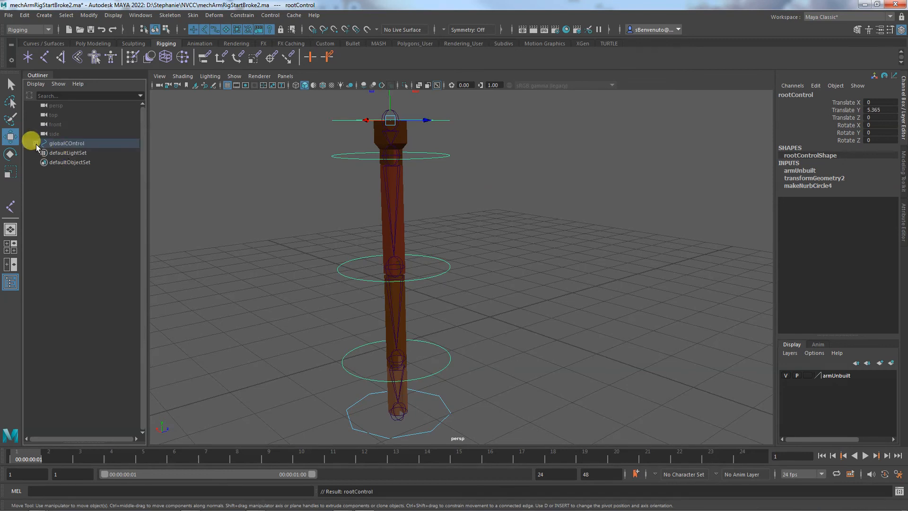
left_click(36, 144)
left_click(41, 153)
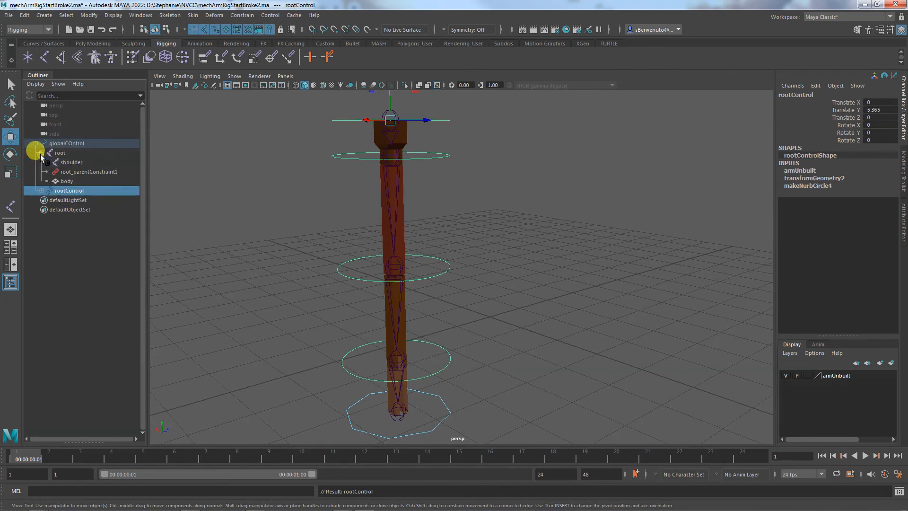
left_click(42, 191)
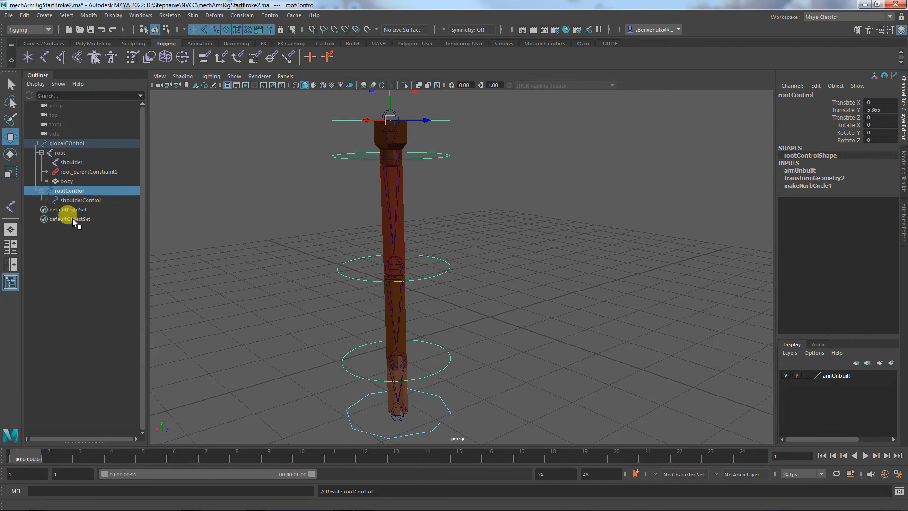
Test the rig by moving globalCOntrol about 0.94 units along Z and viewing the arm from different sides.
left_click(529, 348)
left_click(441, 405)
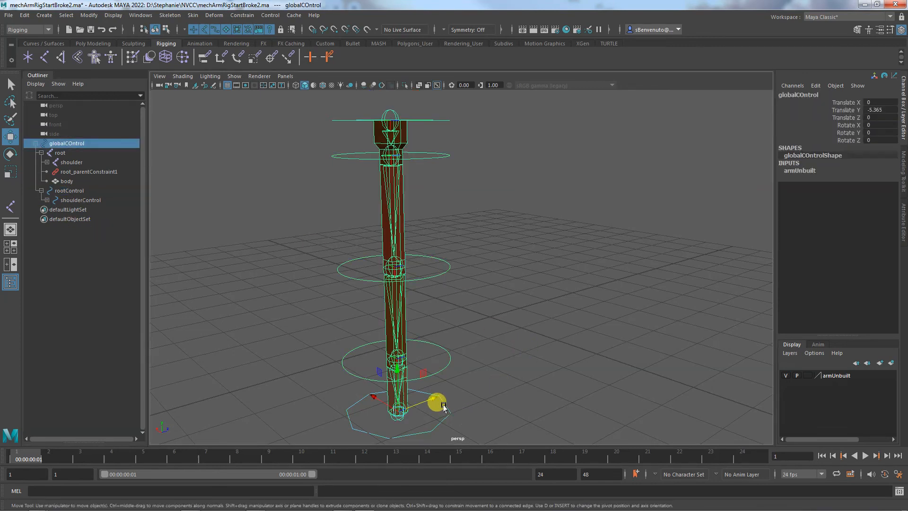
left_click_drag(429, 399, 457, 364)
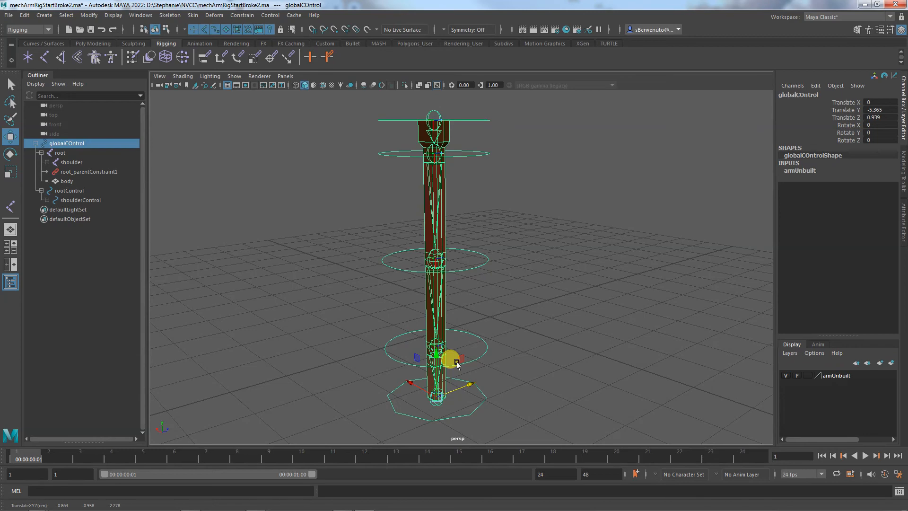
left_click_drag(282, 337, 397, 355, "alt")
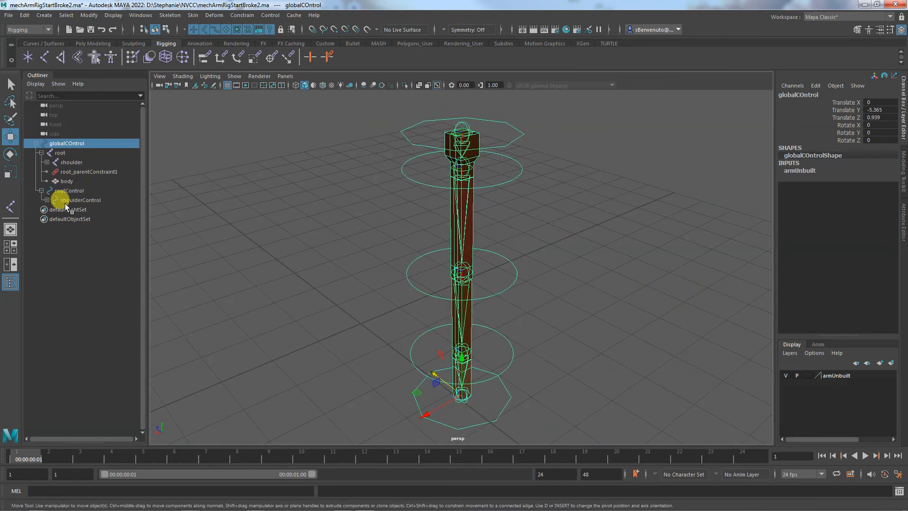
left_click_drag(56, 135, 59, 143)
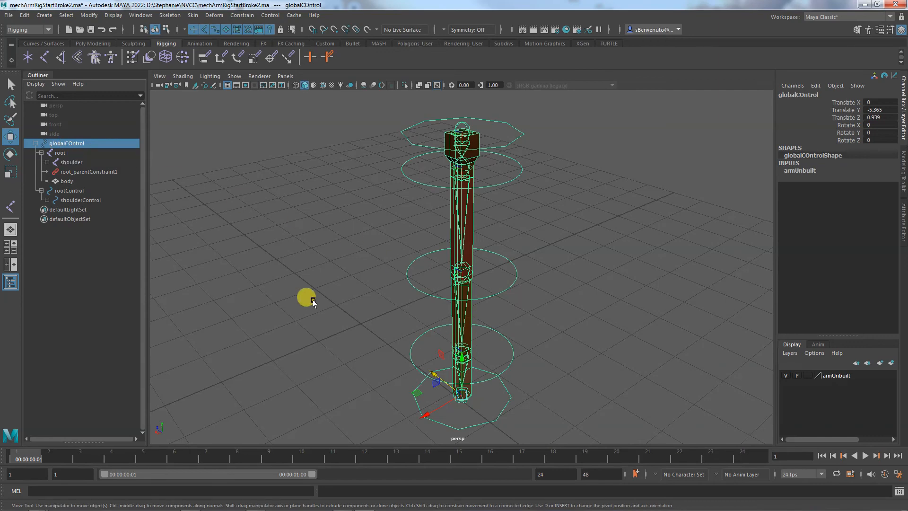
left_click_drag(347, 337, 487, 260, "alt")
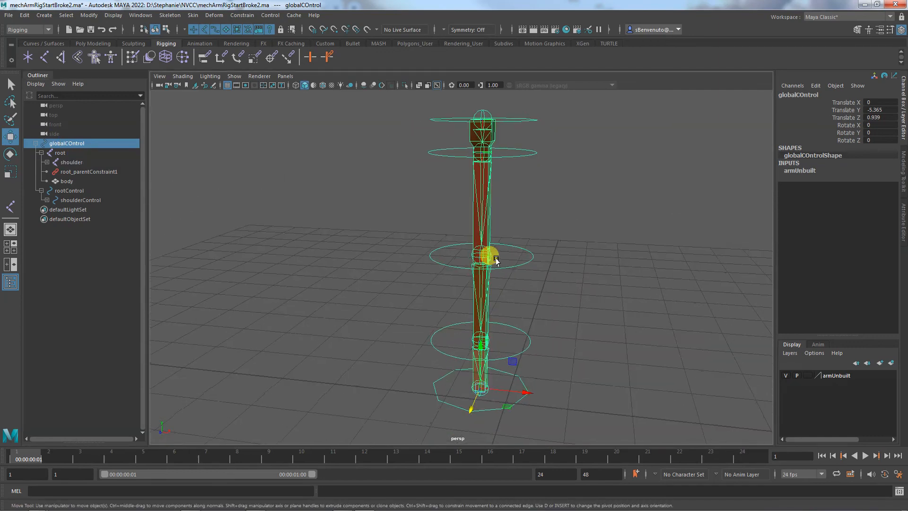
Select the body, upperArm, foreArm and hand meshes and assign them to a new display layer named geometry.
left_click(487, 236)
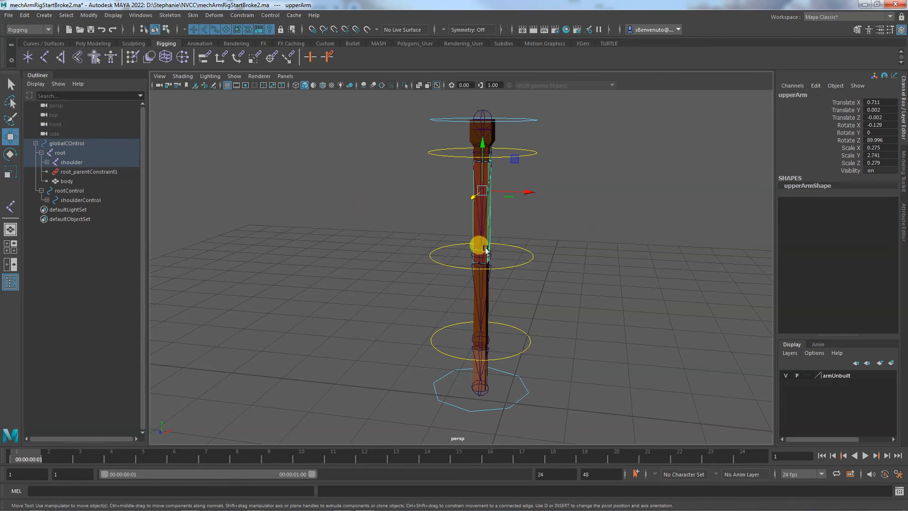
left_click(470, 141)
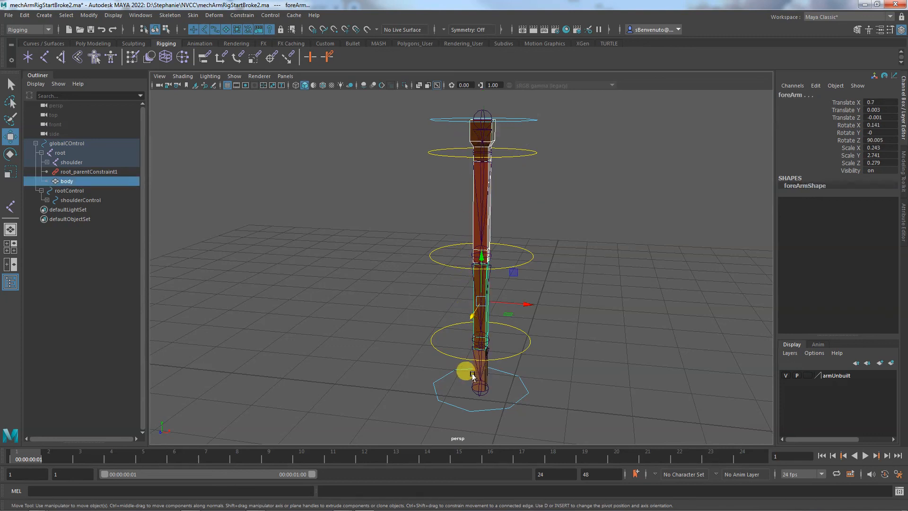
left_click(475, 375)
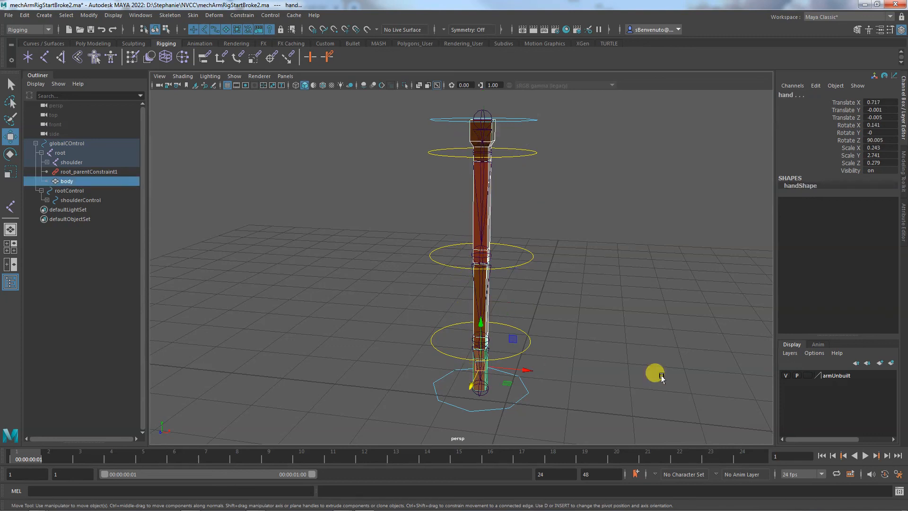
left_click(880, 364)
double_click(835, 376)
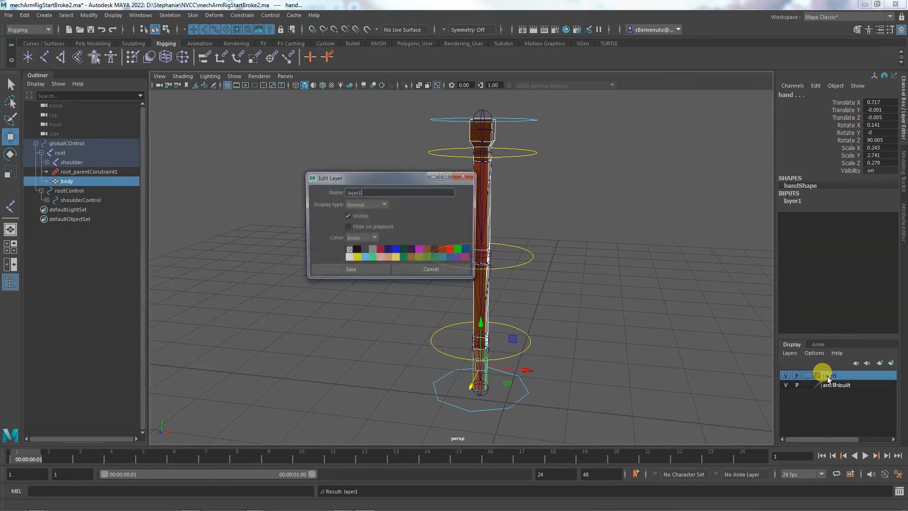
type("geometry")
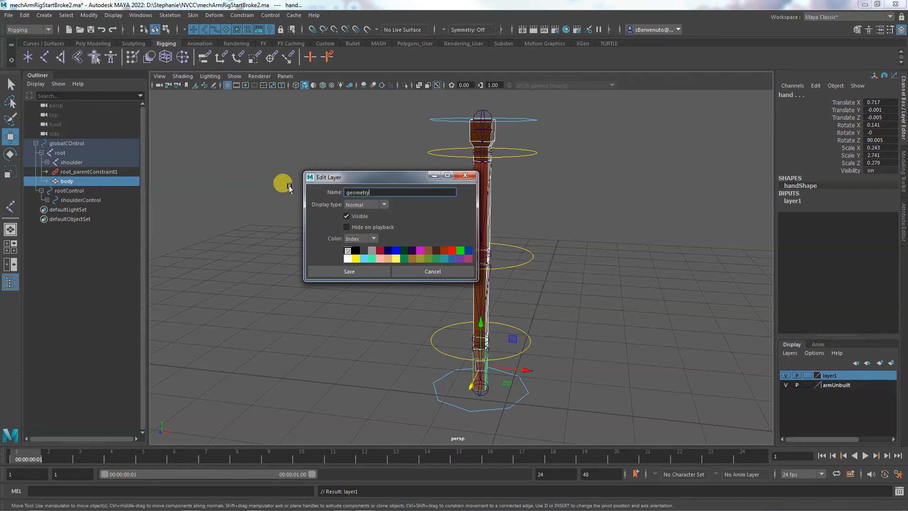
left_click(373, 267)
Set the geometry layer's display type to Reference and clear the selection.
left_click(808, 375)
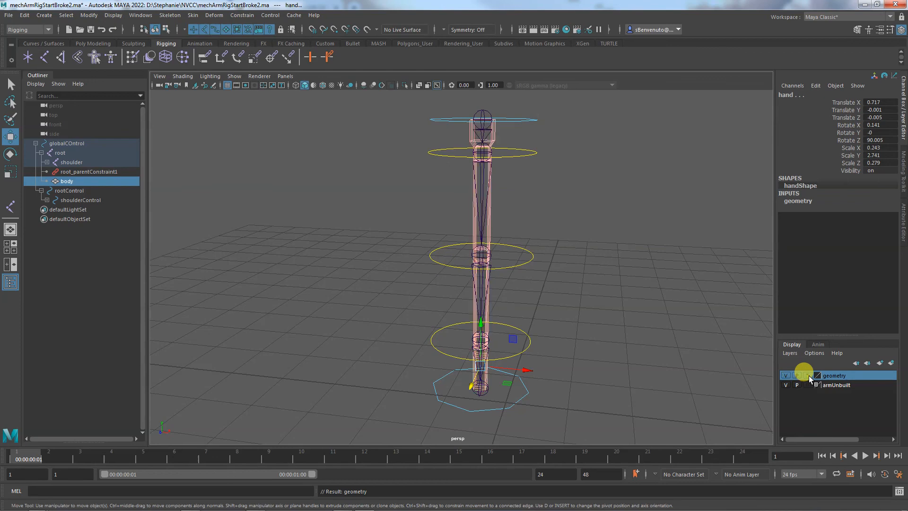
left_click(808, 375)
left_click(636, 337)
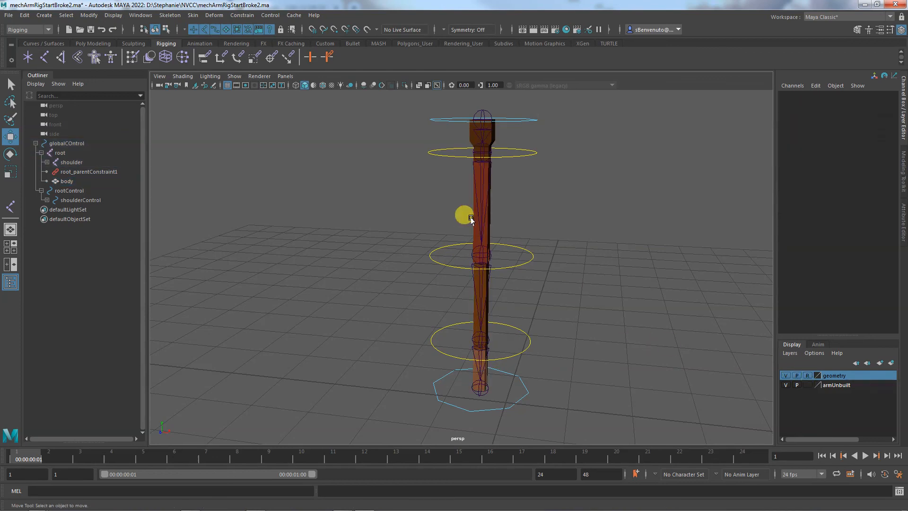
Hide the joints in the perspective view.
left_click_drag(612, 258, 473, 265, "alt")
left_click(234, 77)
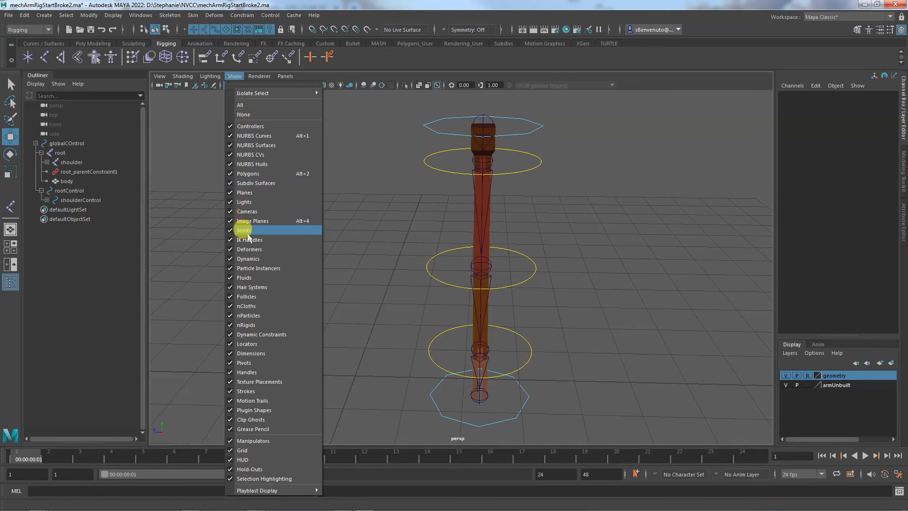
left_click(247, 233)
left_click_drag(315, 287, 408, 294, "alt")
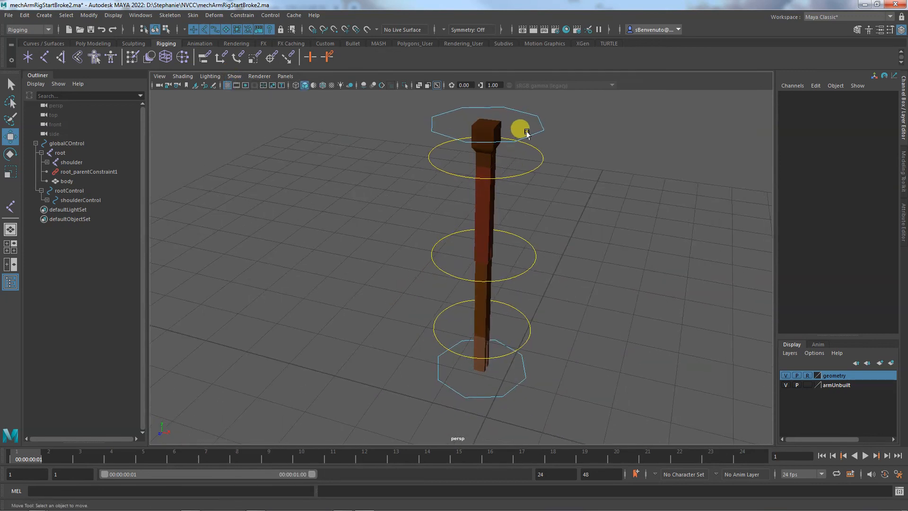
Check that the shoulder, elbow and wrist control curves can be picked individually, with the Rotate tool active.
left_click(530, 135)
left_click(530, 146)
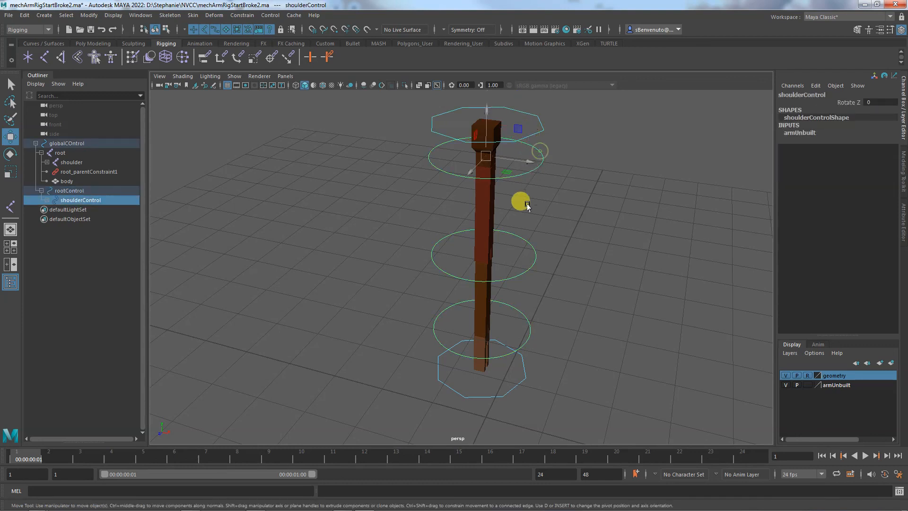
key("e")
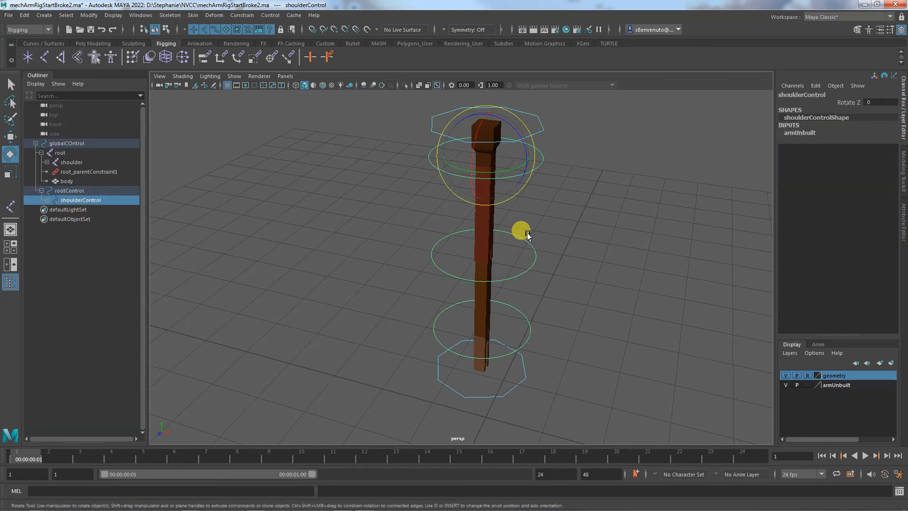
left_click(524, 240)
left_click(528, 318)
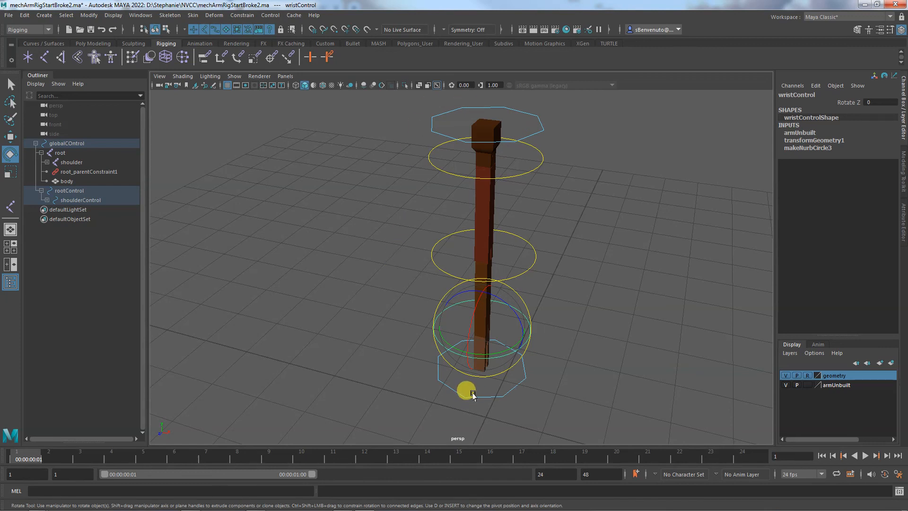
Expand shoulderControl and the shoulder joint to inspect their child hierarchies, and clear the selection.
left_click(47, 200)
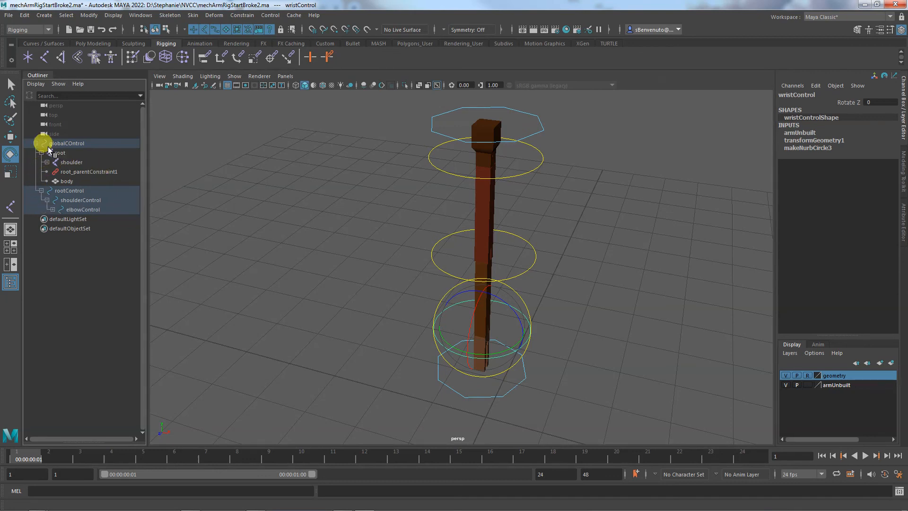
left_click(46, 162)
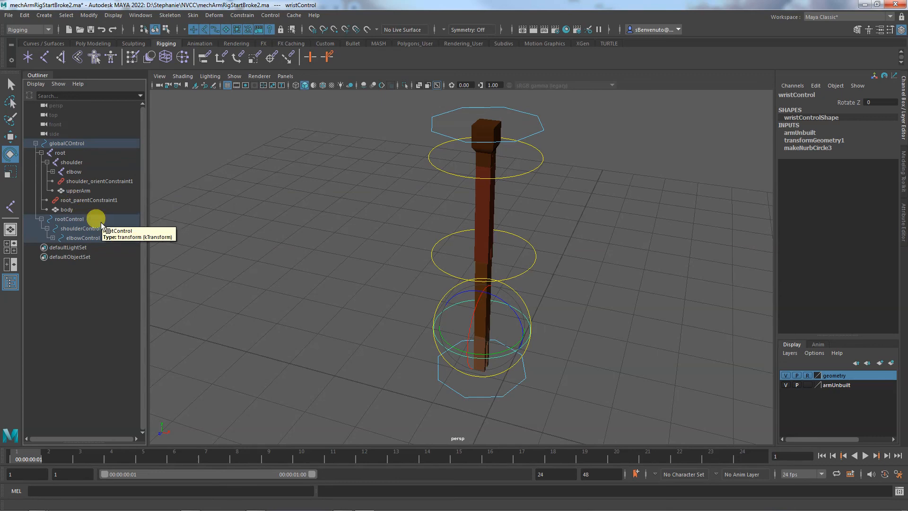
left_click(341, 269)
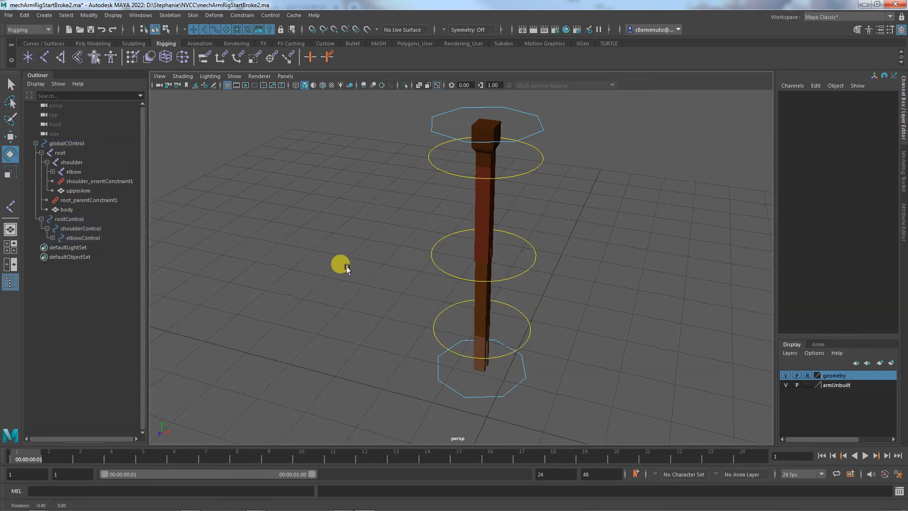
Test the arm by rotating shoulderControl about 17 degrees around Z, and undo the rotation.
left_click_drag(340, 263, 373, 257, "alt")
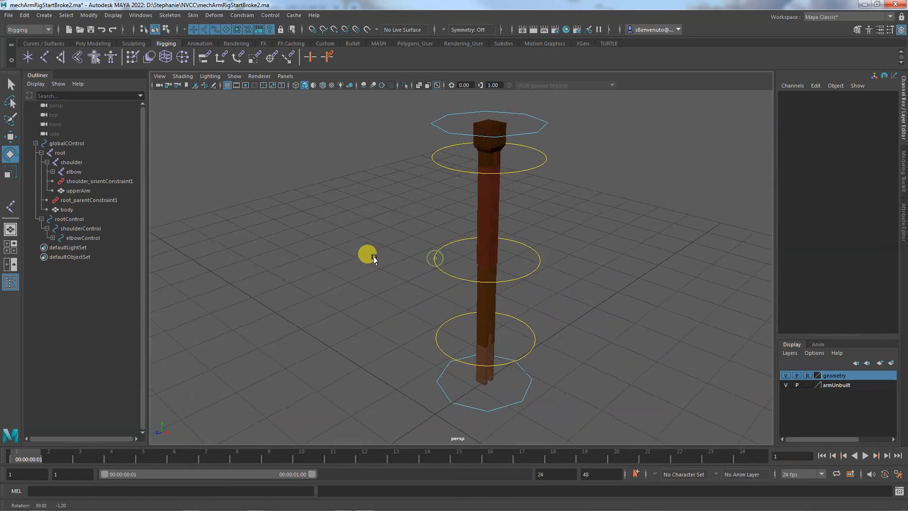
left_click(533, 168)
left_click_drag(533, 169, 496, 132)
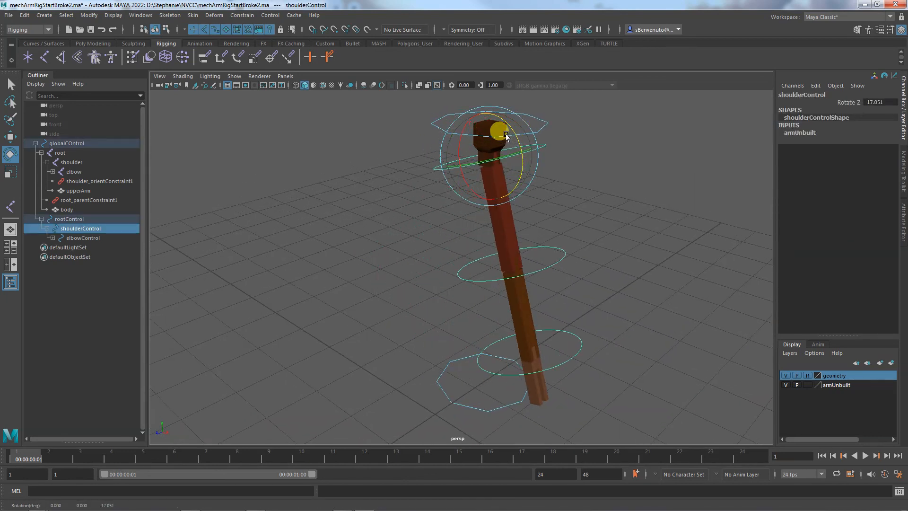
key("ctrl+z")
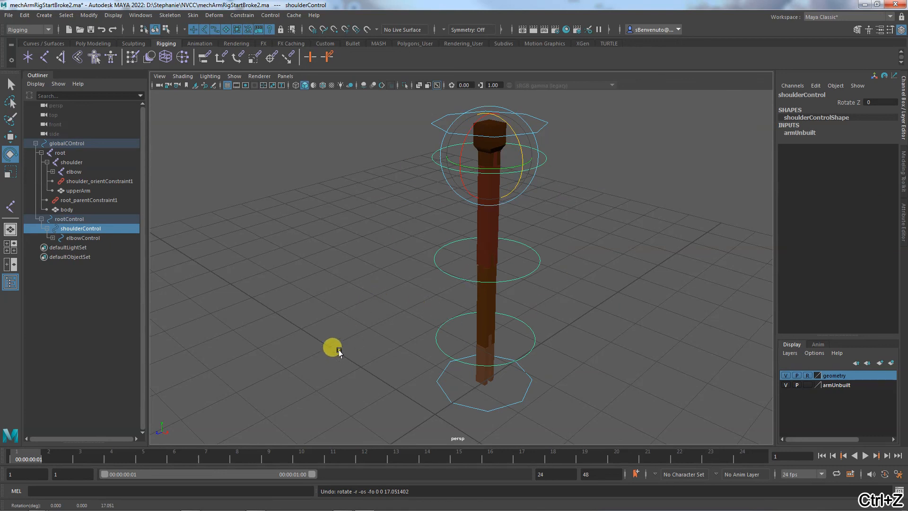
middle_click_drag(337, 351, 291, 306, "alt")
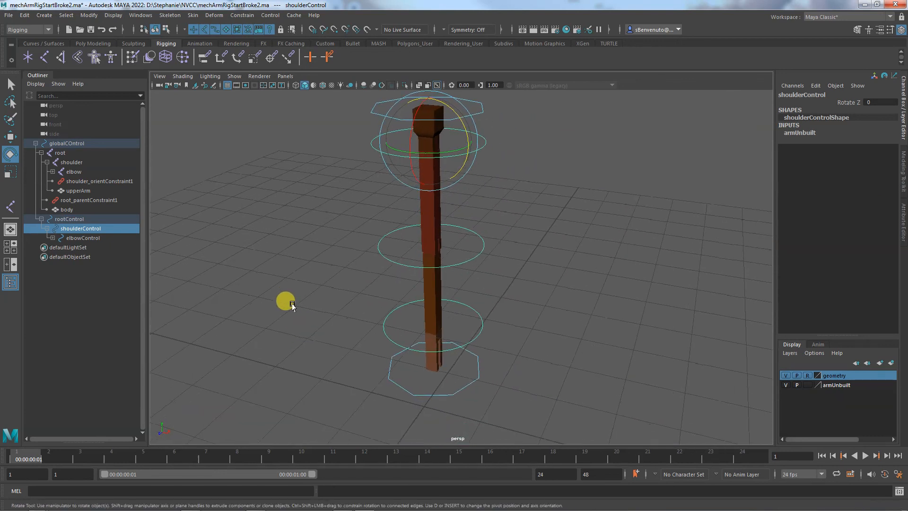